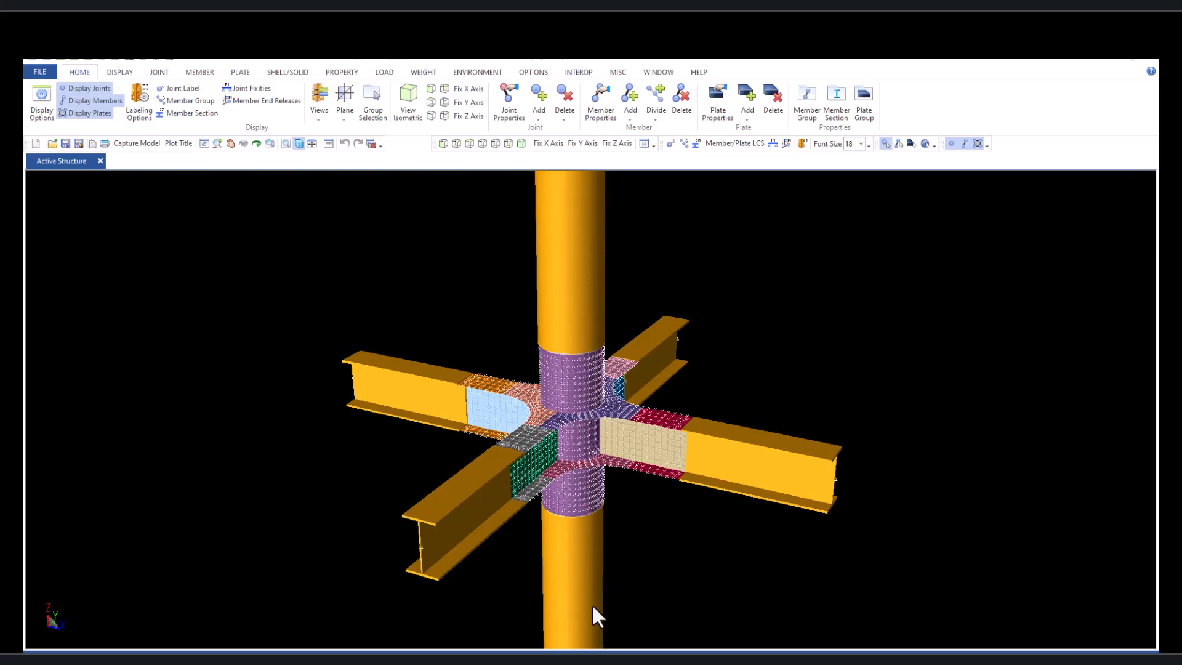
mouse_move(587, 280)
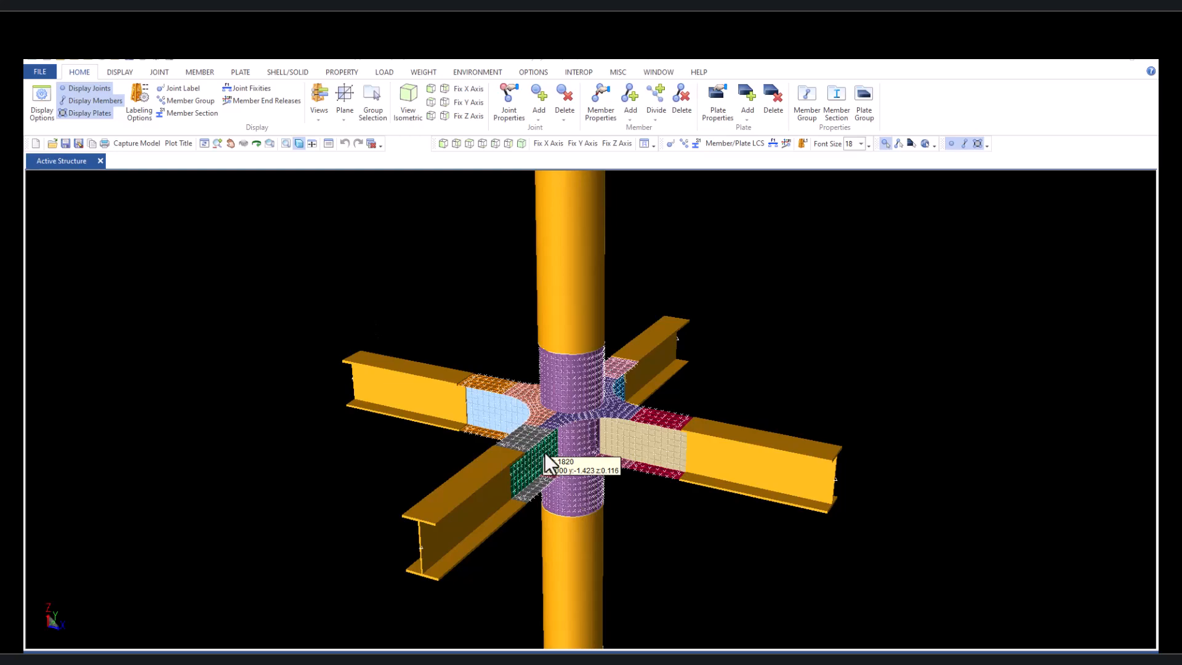
mouse_move(726, 463)
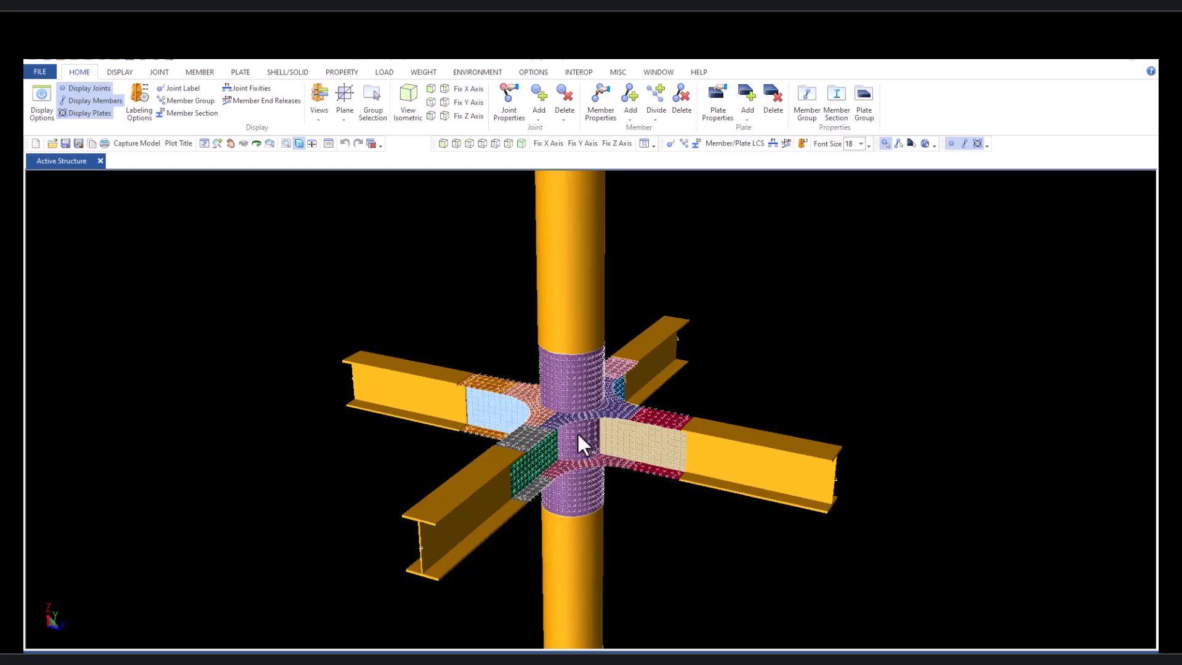
mouse_move(618, 397)
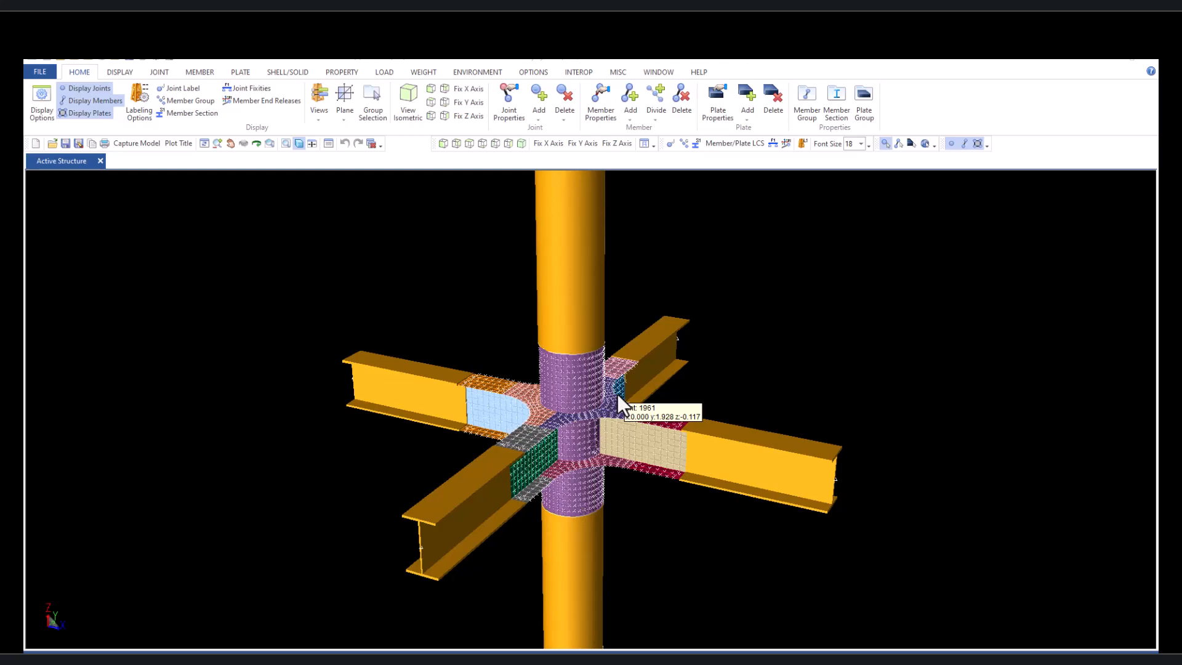
mouse_move(543, 432)
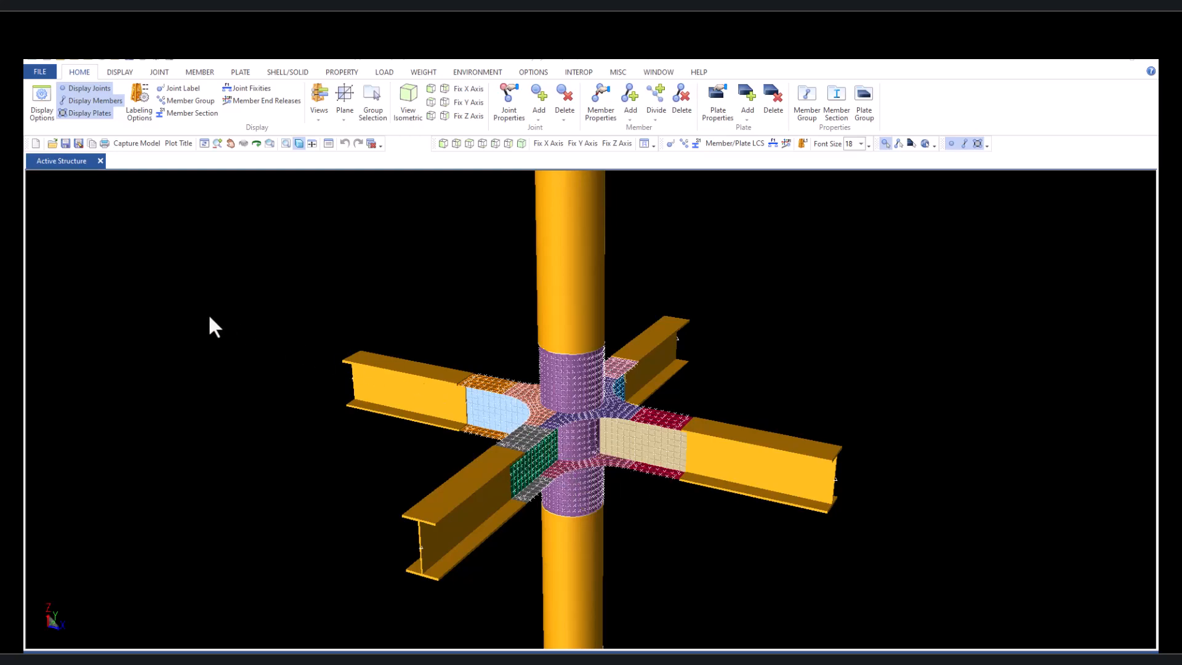
Step: Examine the cross-section dimensions of the defined member section P100A without changing them
left_click(349, 73)
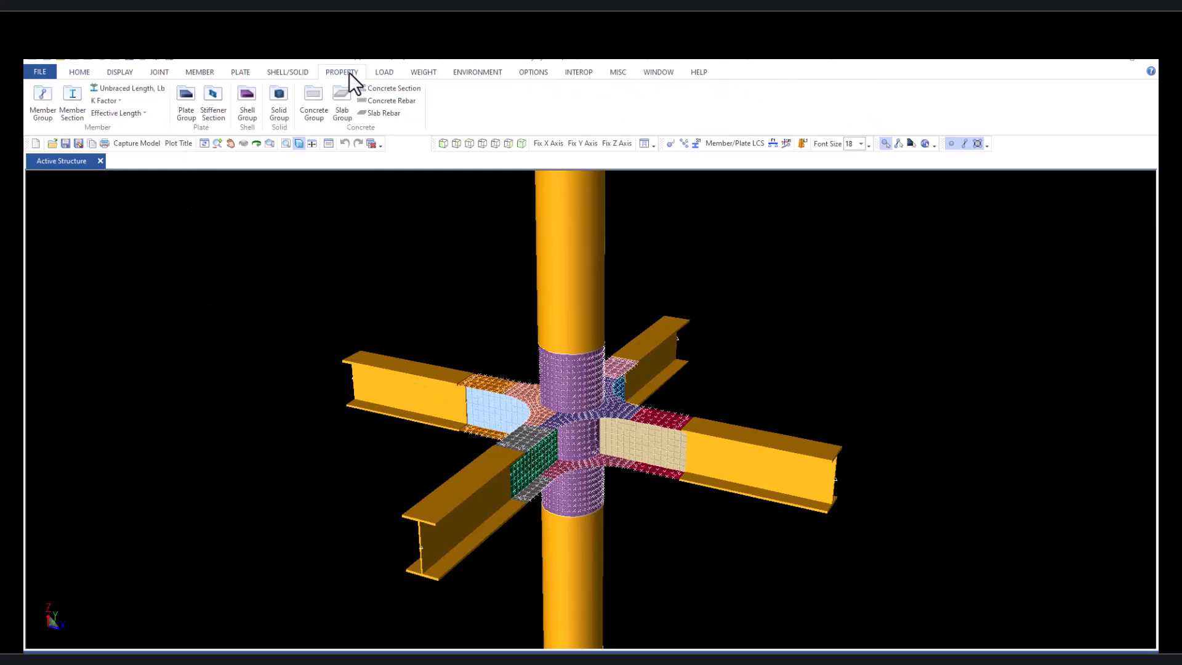
left_click(67, 112)
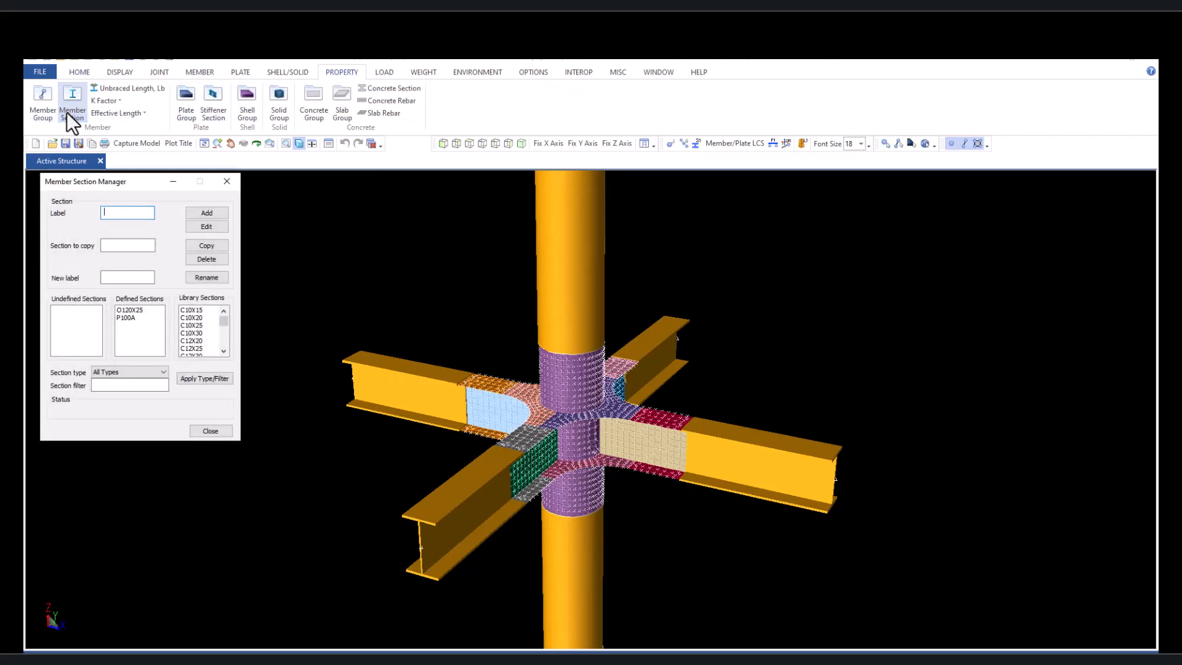
left_click(126, 318)
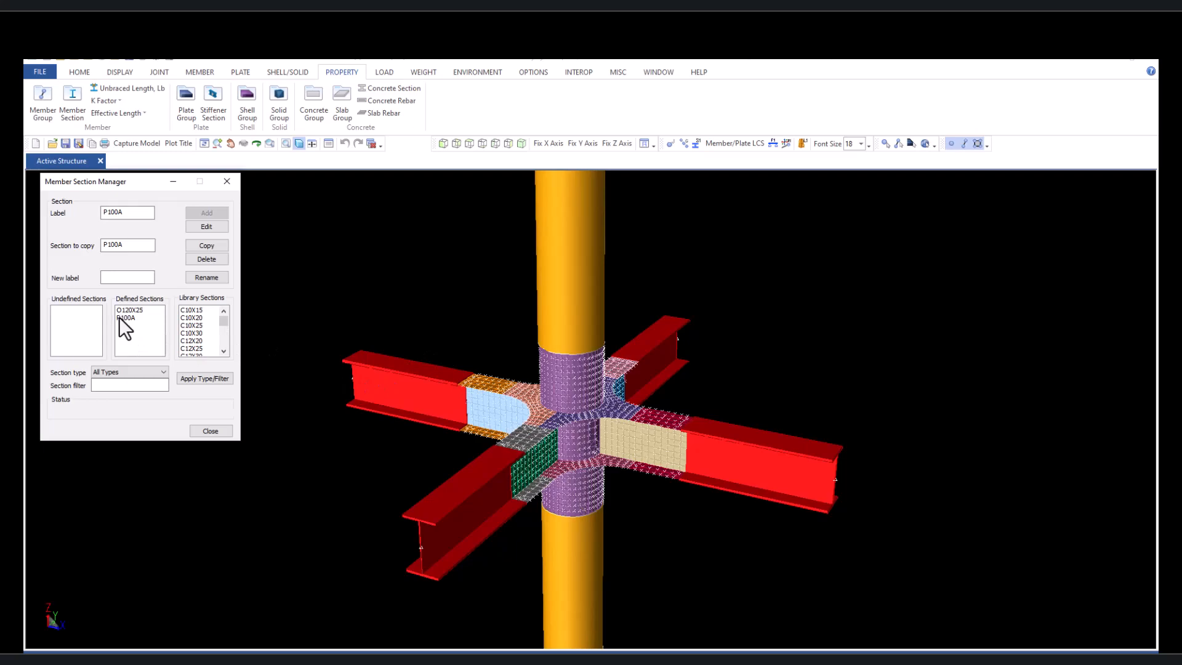
left_click(209, 225)
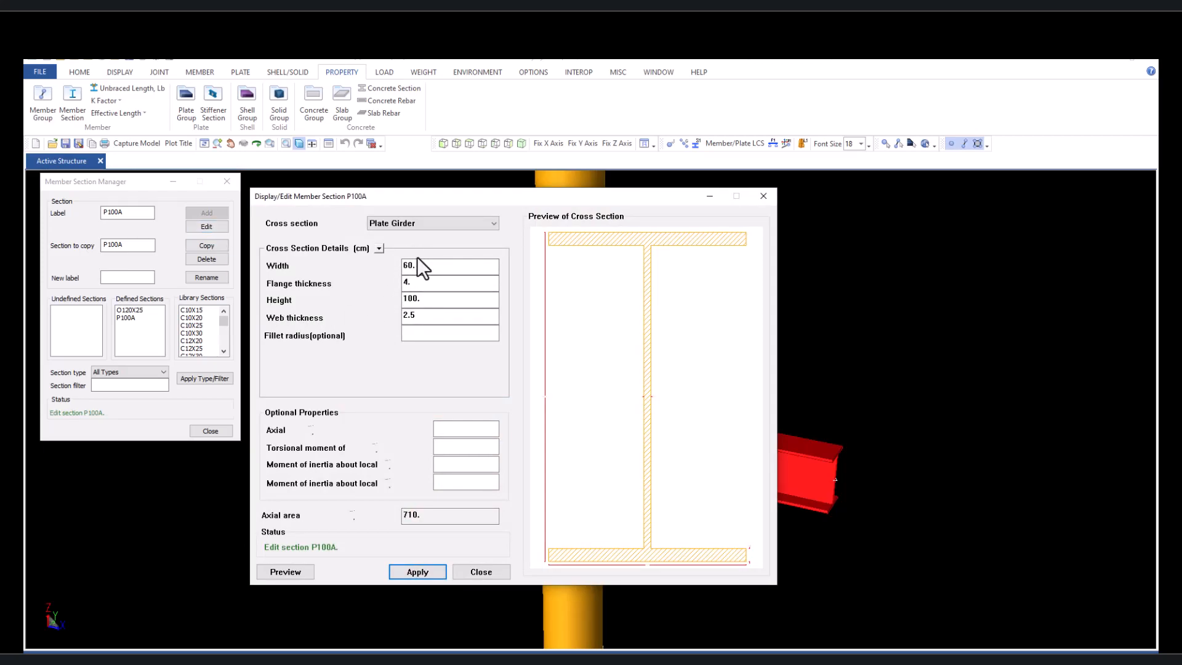
left_click(421, 300)
key("BackSpace")
left_click(481, 572)
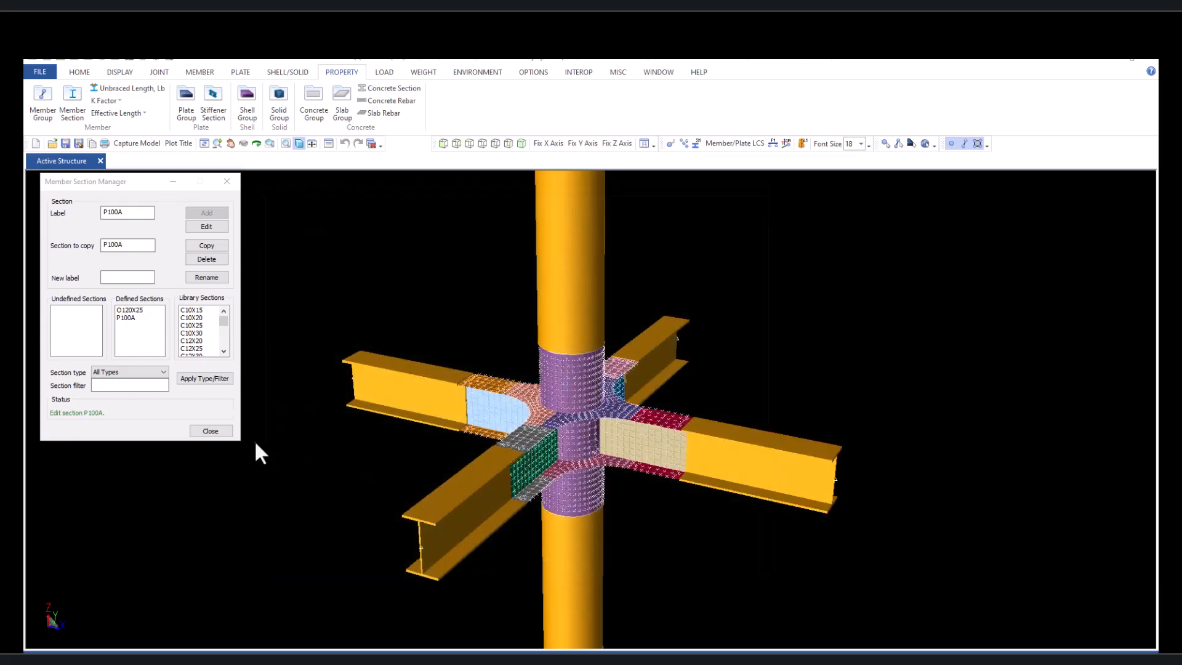
left_click(210, 430)
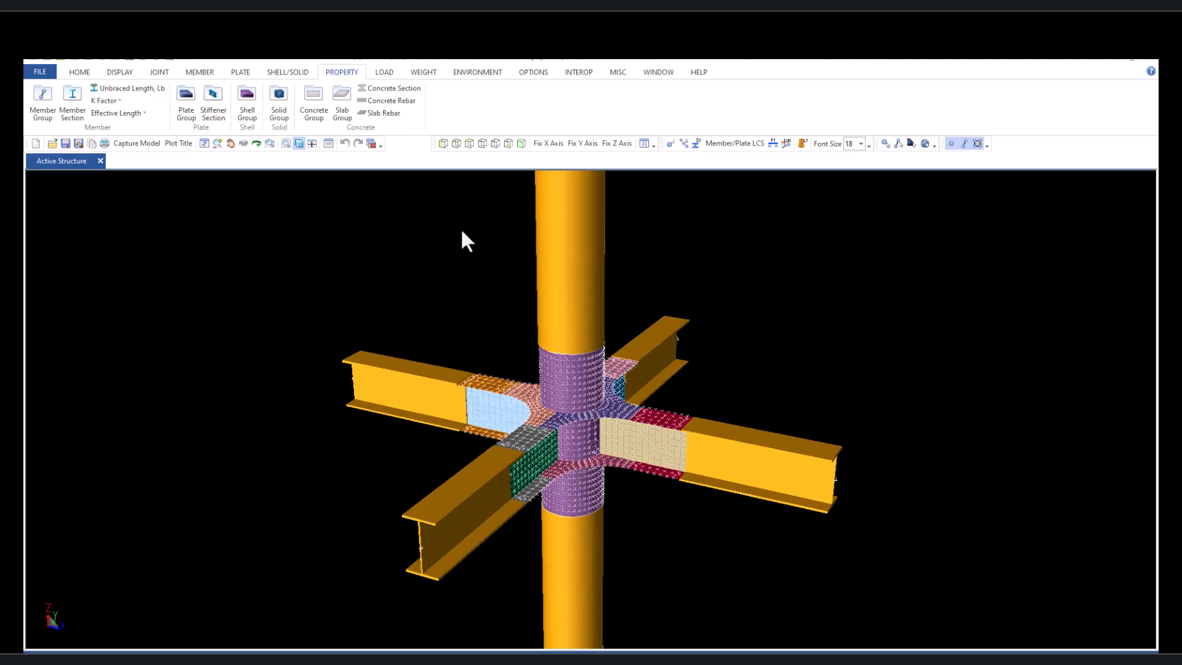
Step: Leave the meshed joint model and show the unmeshed frame model's members as rendered 3D solids
left_click(1150, 61)
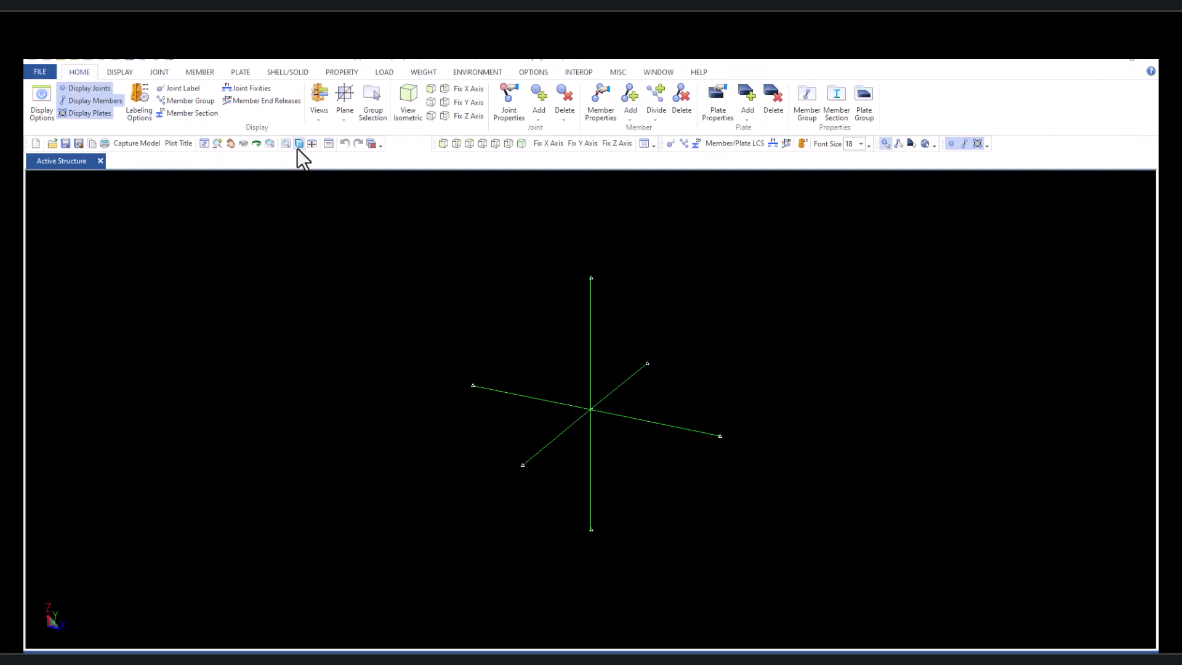
left_click(298, 143)
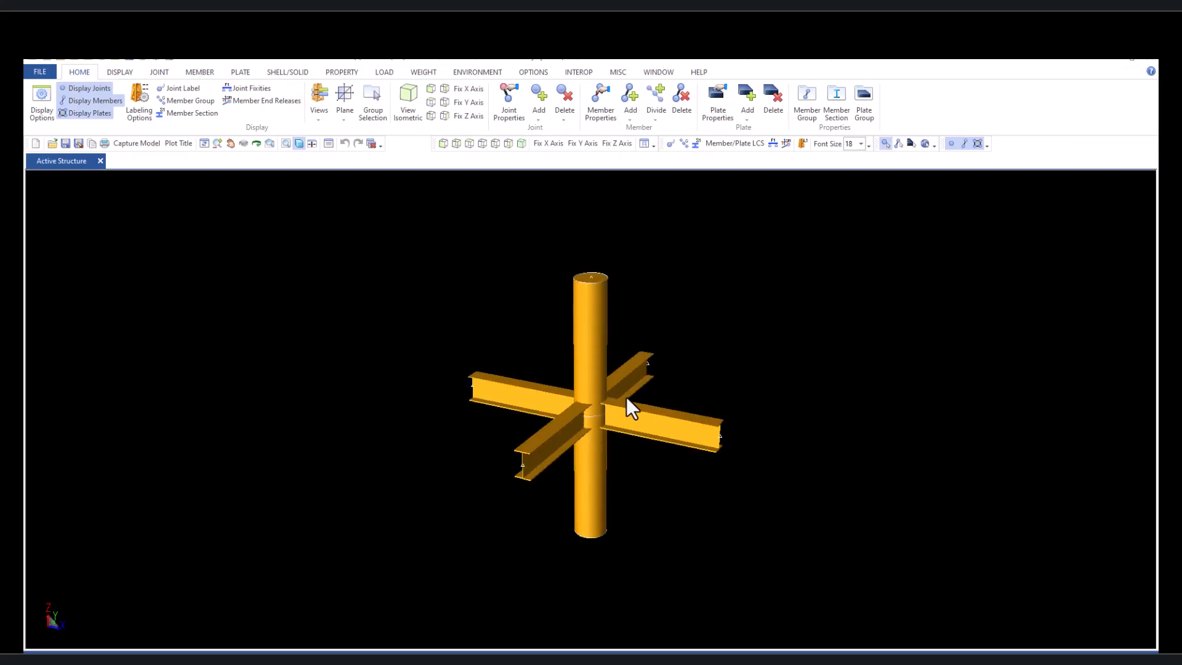
mouse_move(628, 285)
Step: Switch the frame back to wireframe and start the Joint Mesher on central joint 2, without a mesh input file
left_click(158, 72)
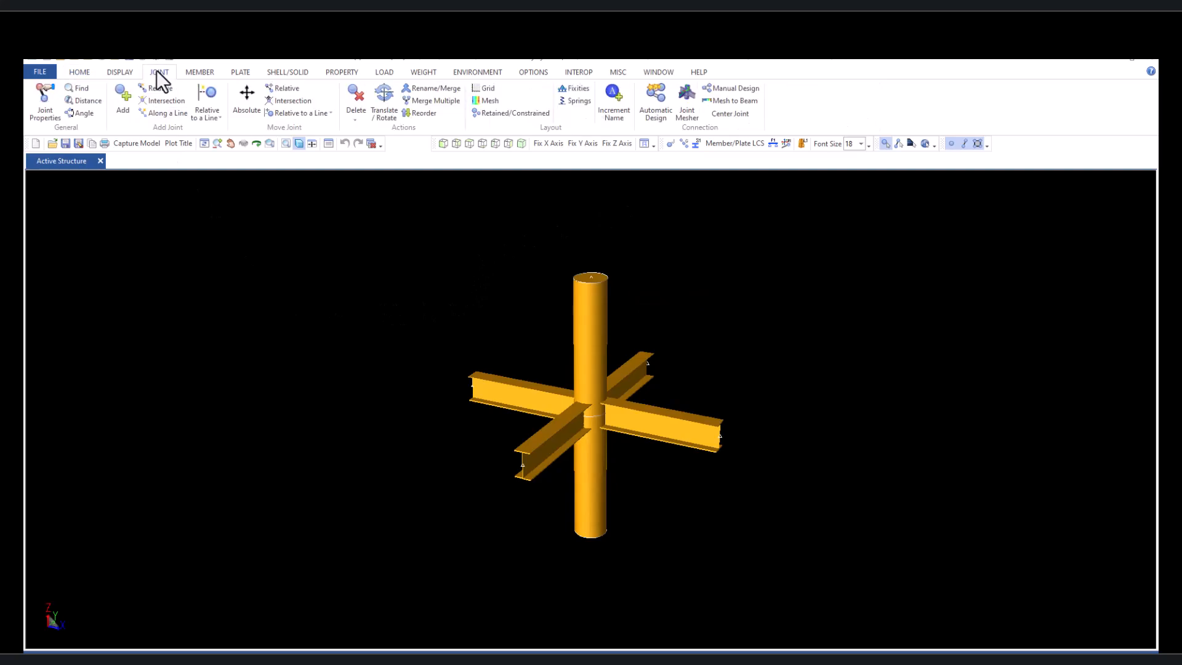
left_click(687, 101)
left_click(687, 101)
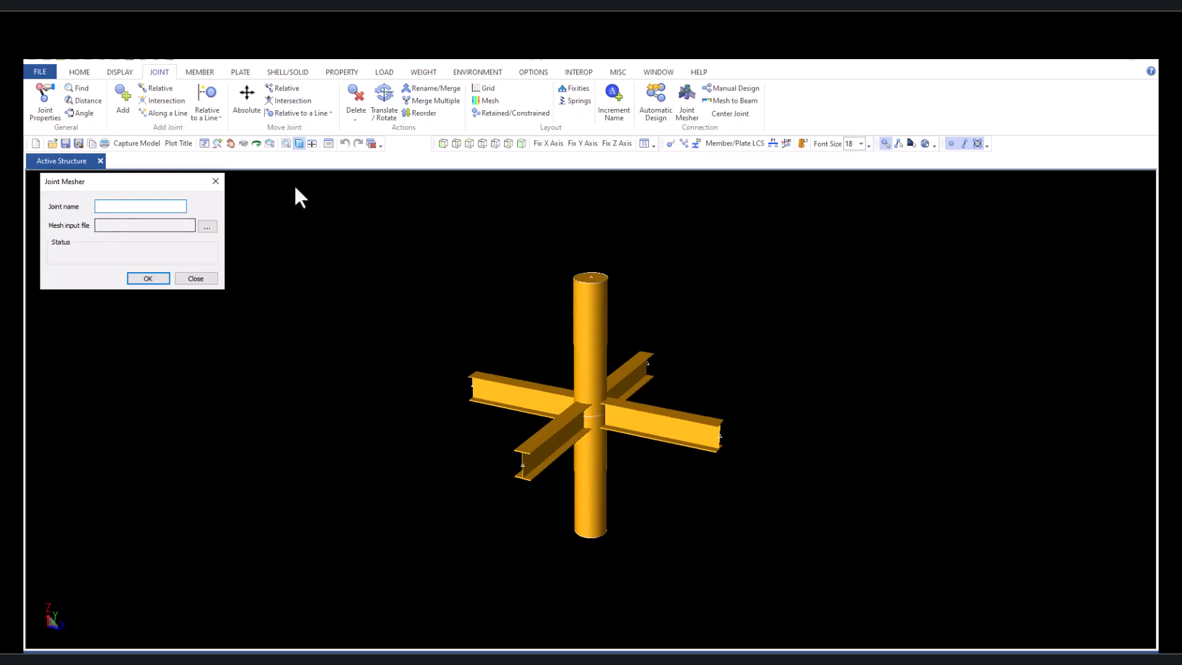
left_click(299, 143)
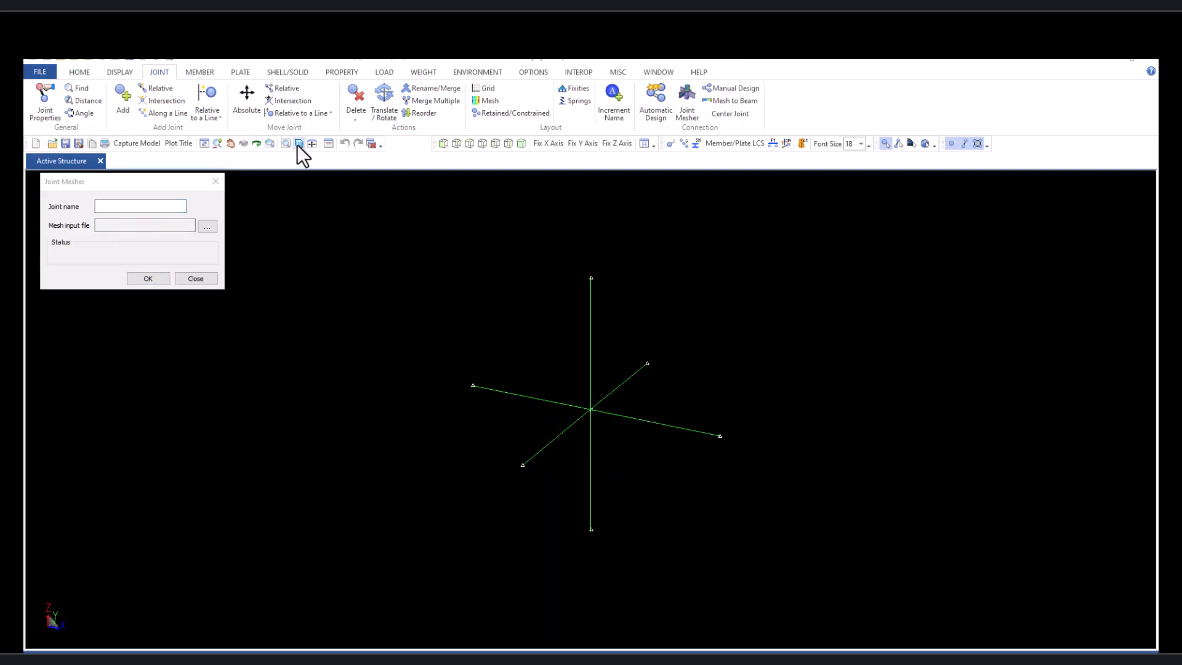
left_click(593, 408)
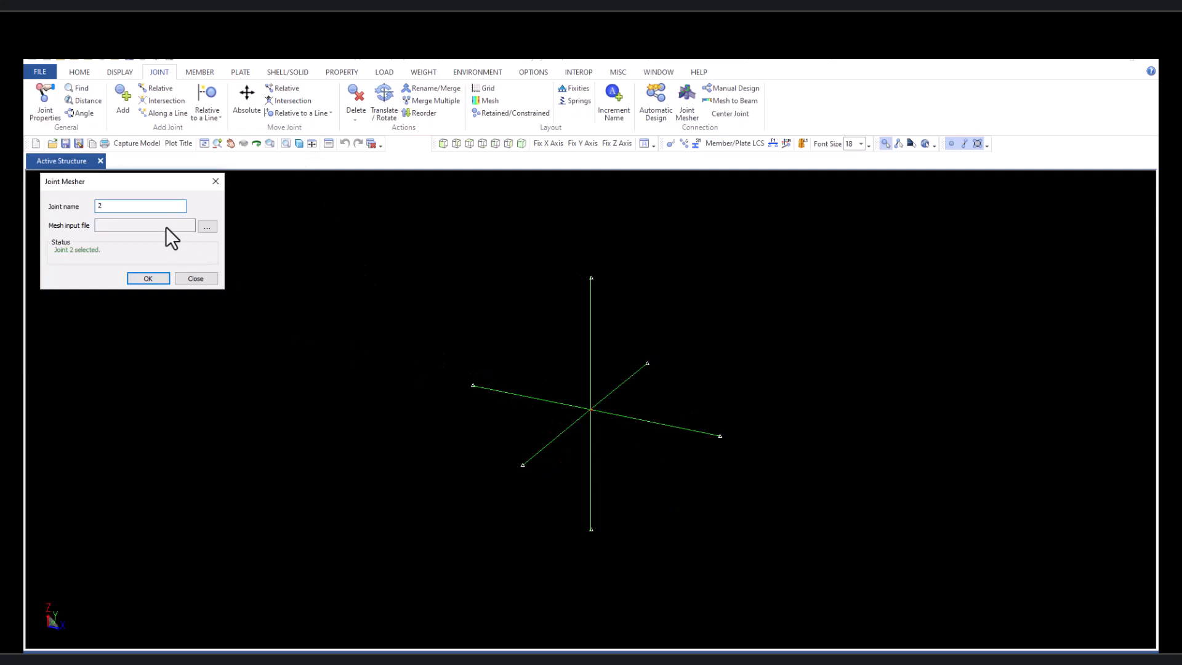
mouse_move(590, 410)
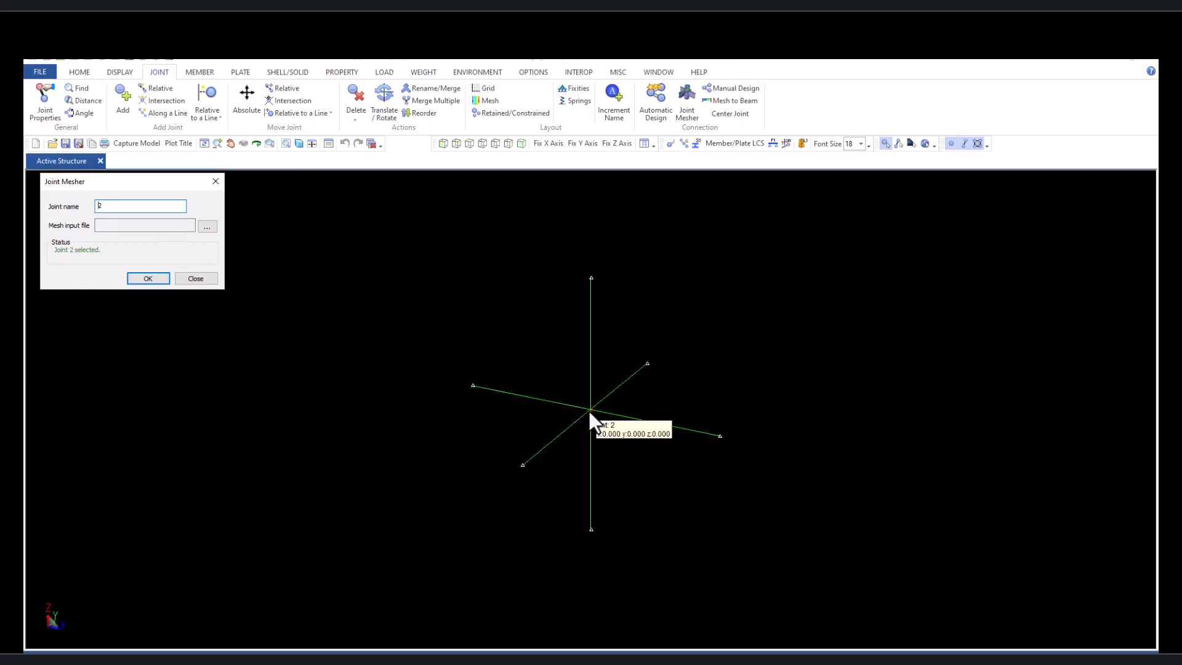
left_click(145, 279)
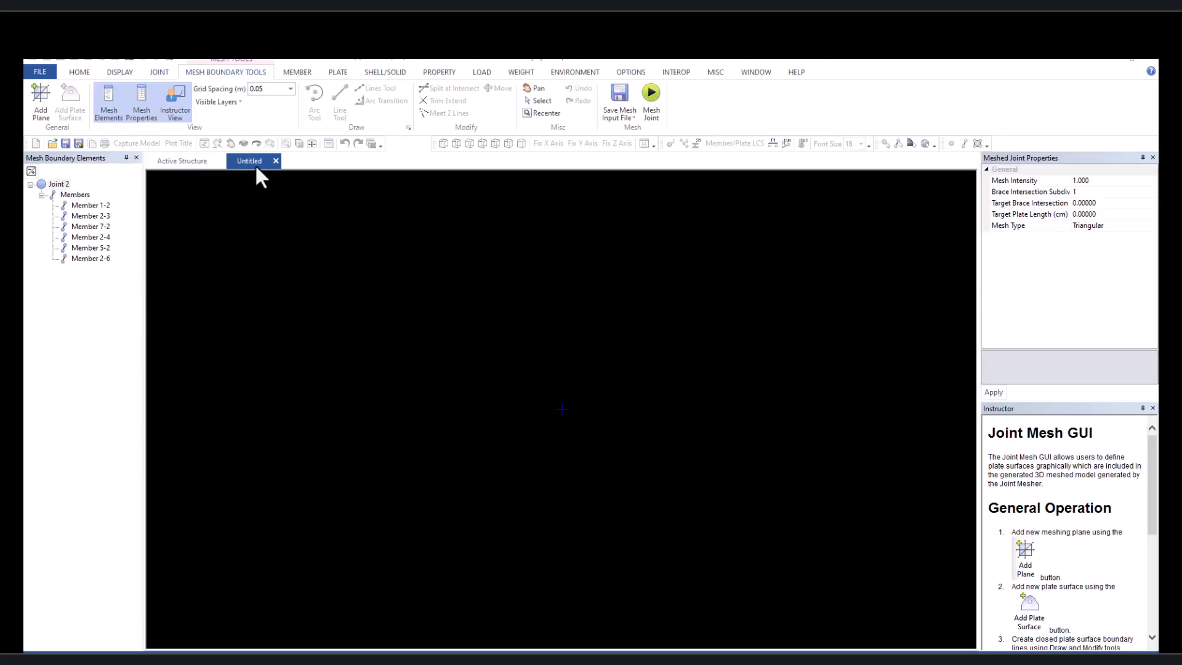
Step: Review the active structure view and the Instructor's general operation notes for the joint mesh
left_click(177, 161)
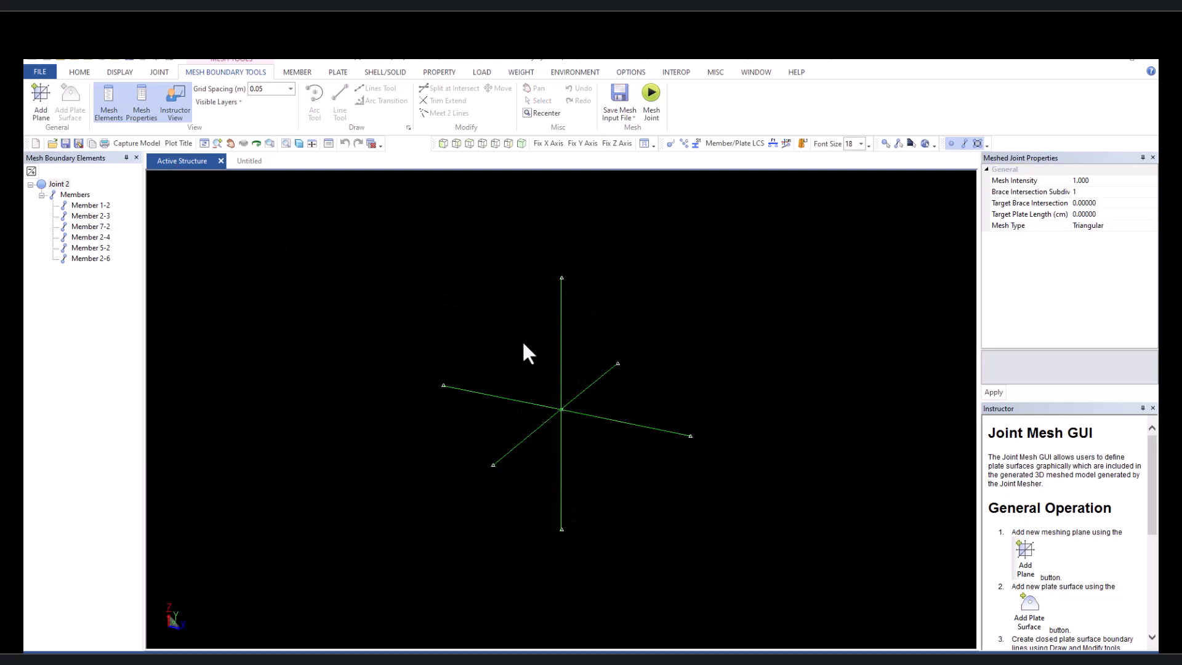
left_click(249, 162)
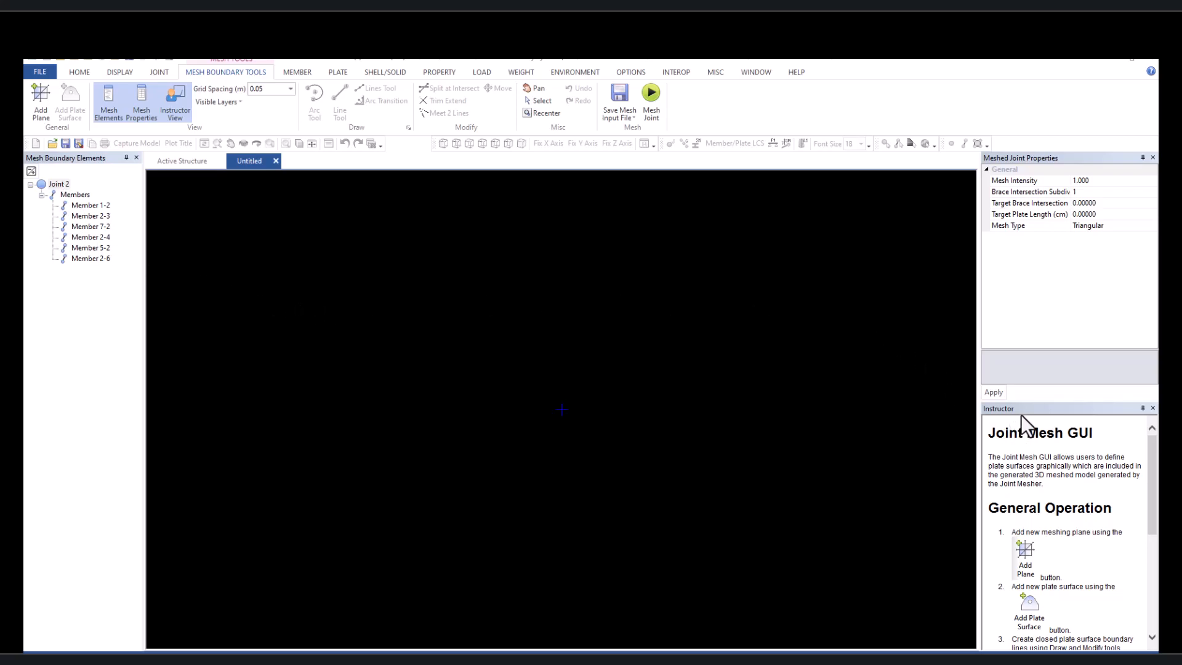
scroll(1031, 445, "down", 1)
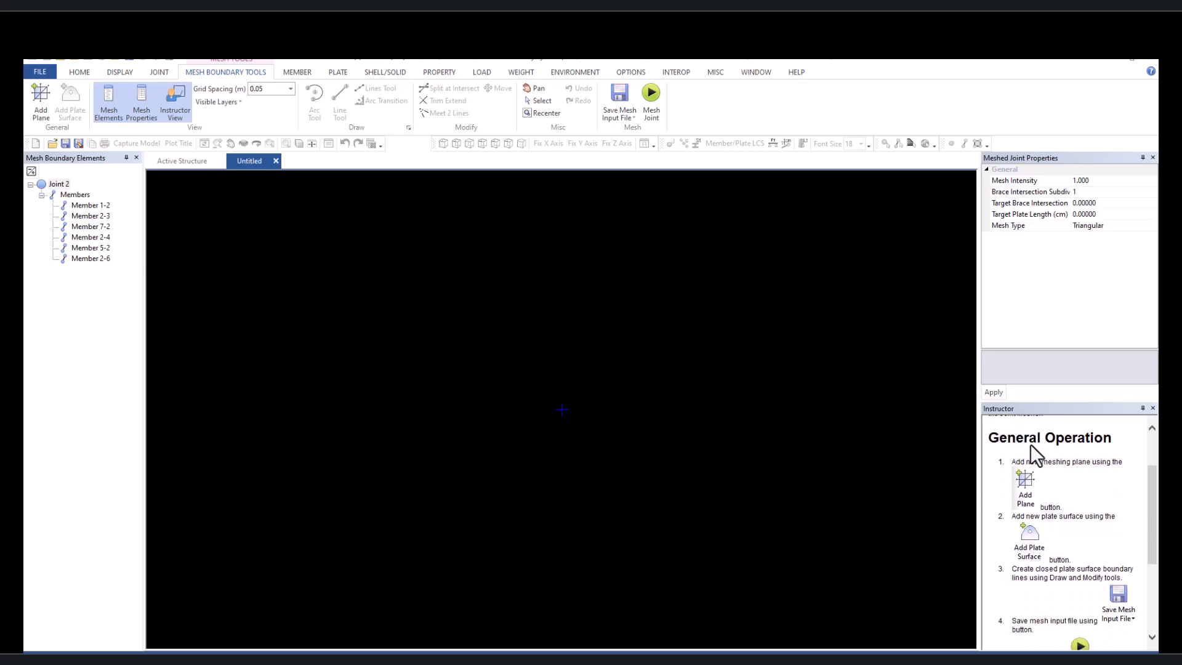
scroll(1031, 445, "up", 1)
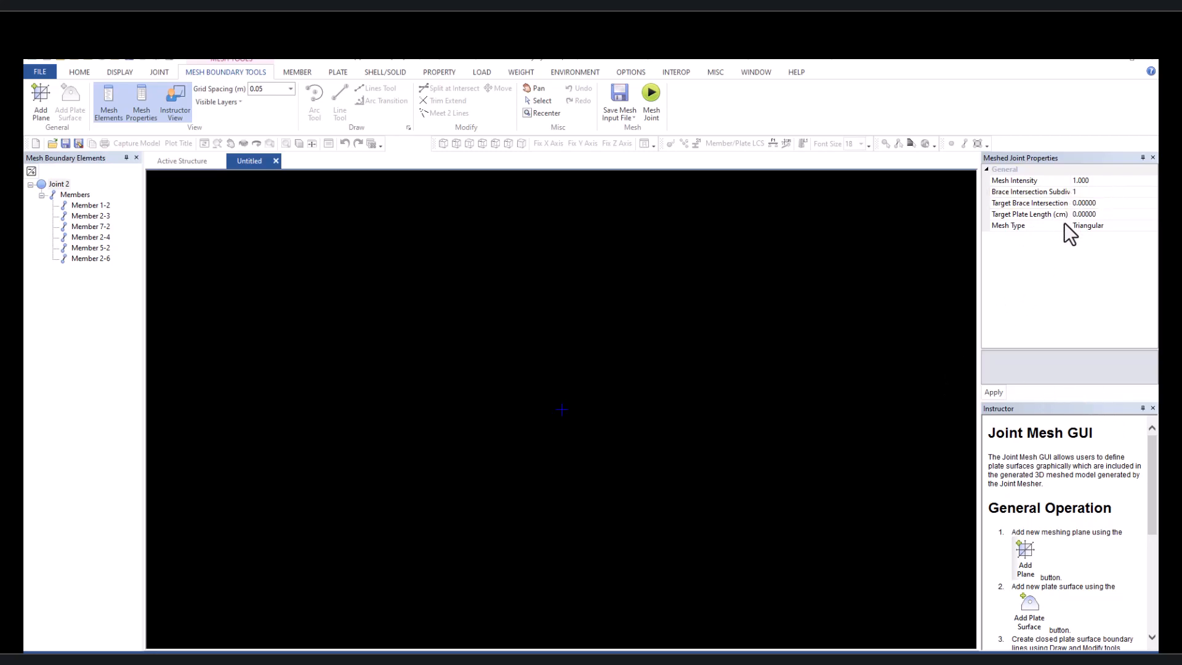
Step: Set joint 2's mesh intensity to 2 and its mesh type to Quadrilateral, and apply the properties
left_click(1101, 181)
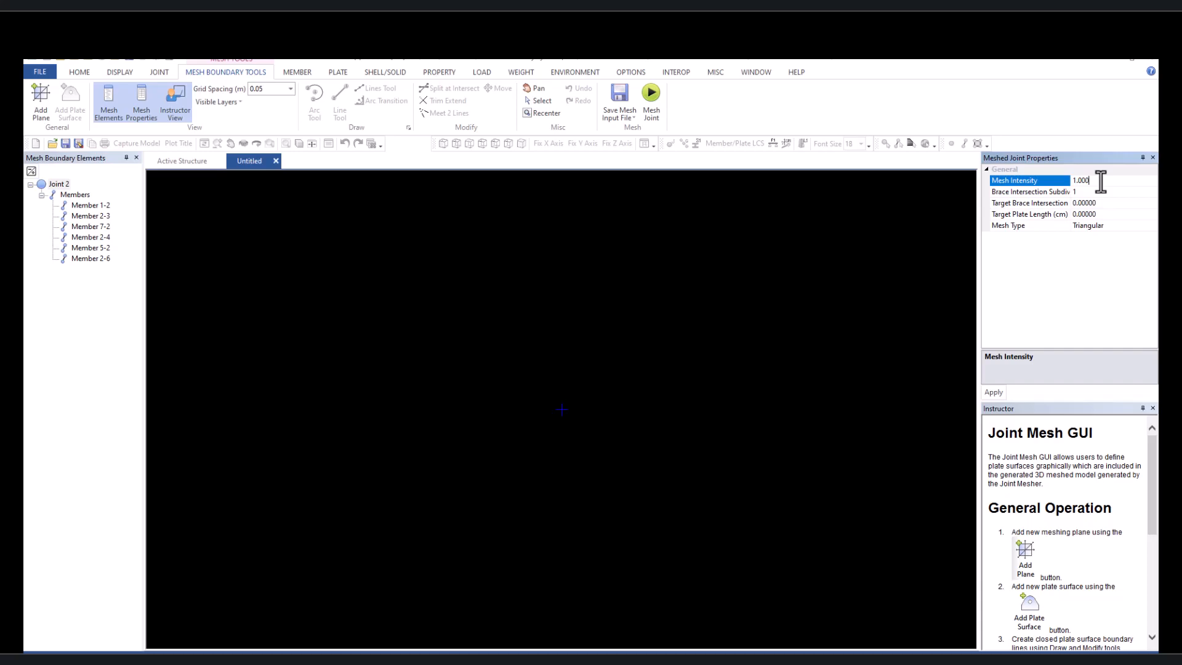
double_click(1101, 181)
type("2")
left_click(1098, 191)
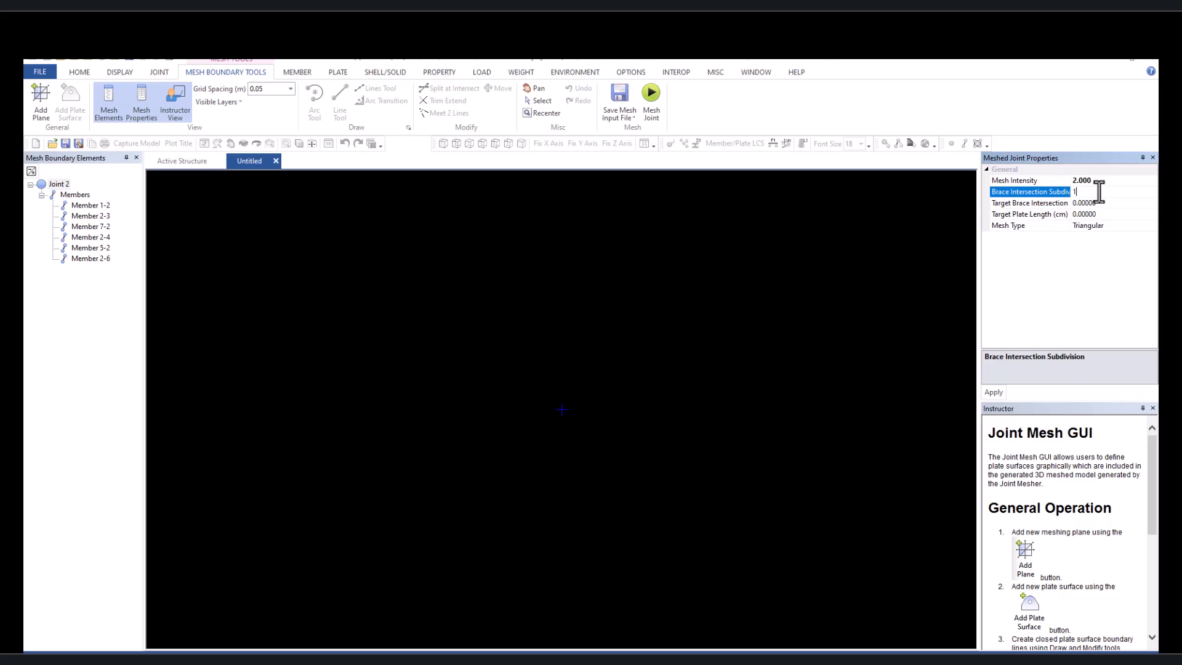
left_click(1047, 202)
left_click(1045, 213)
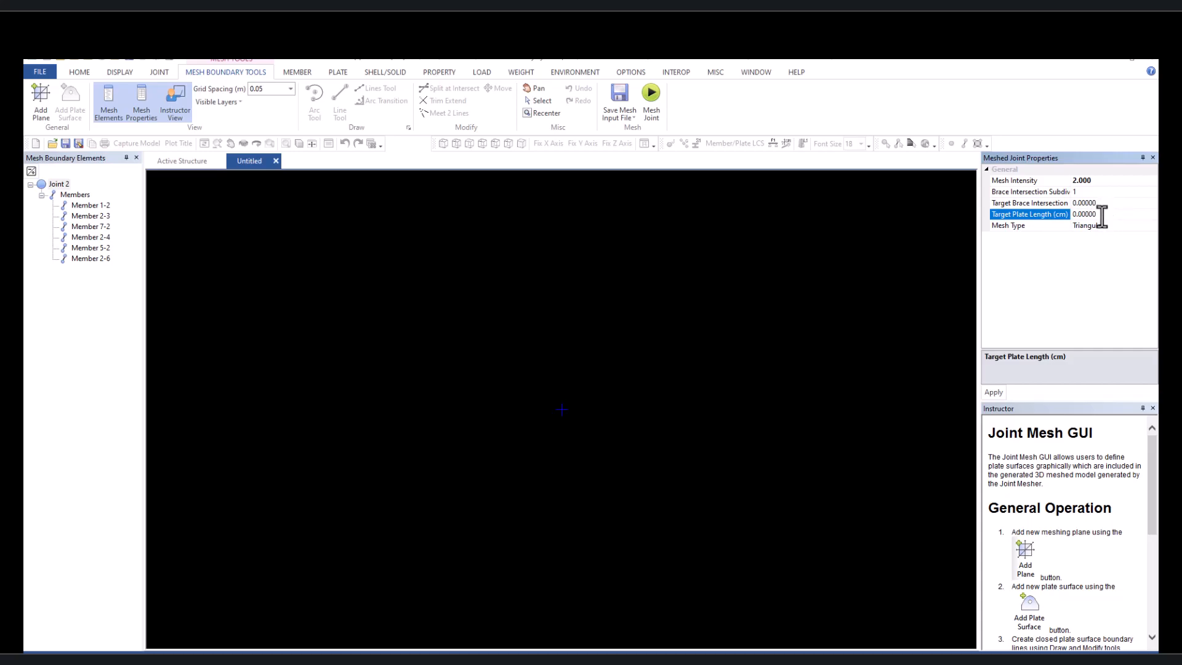
left_click(1039, 226)
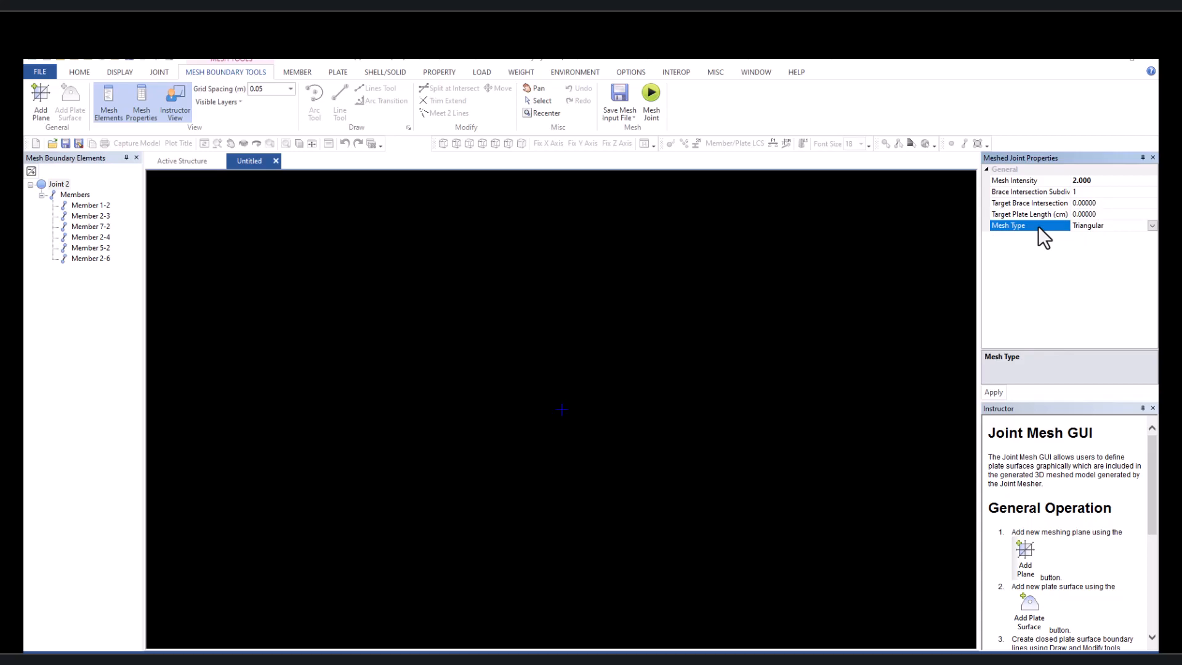
left_click(1151, 226)
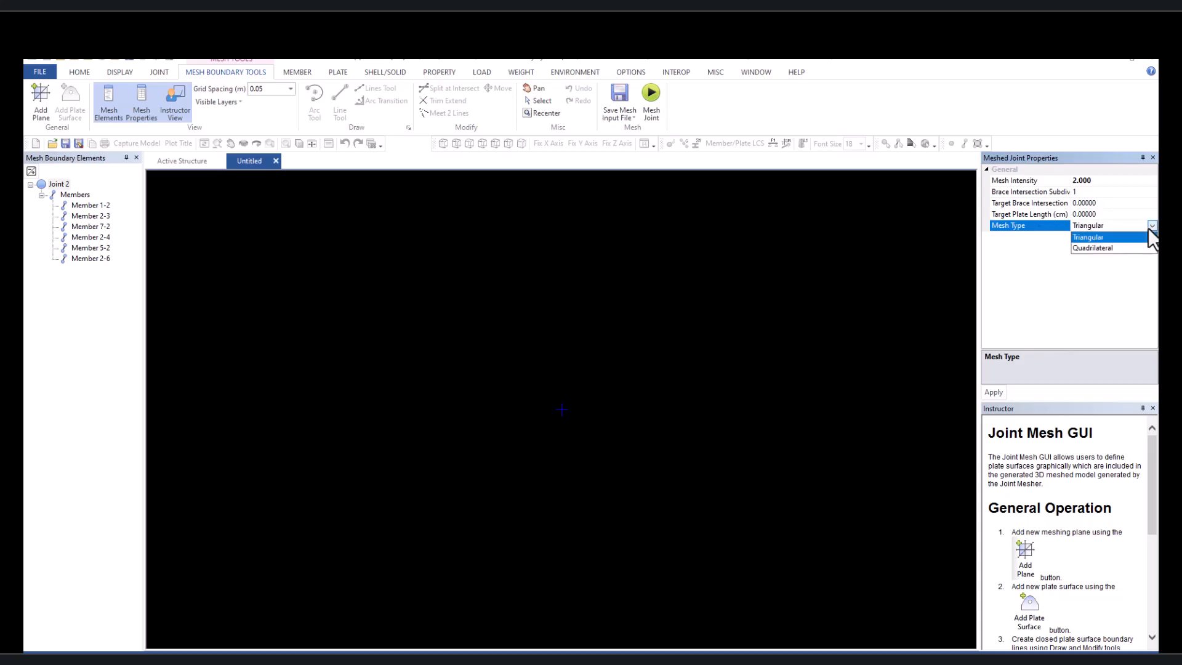
left_click(1090, 248)
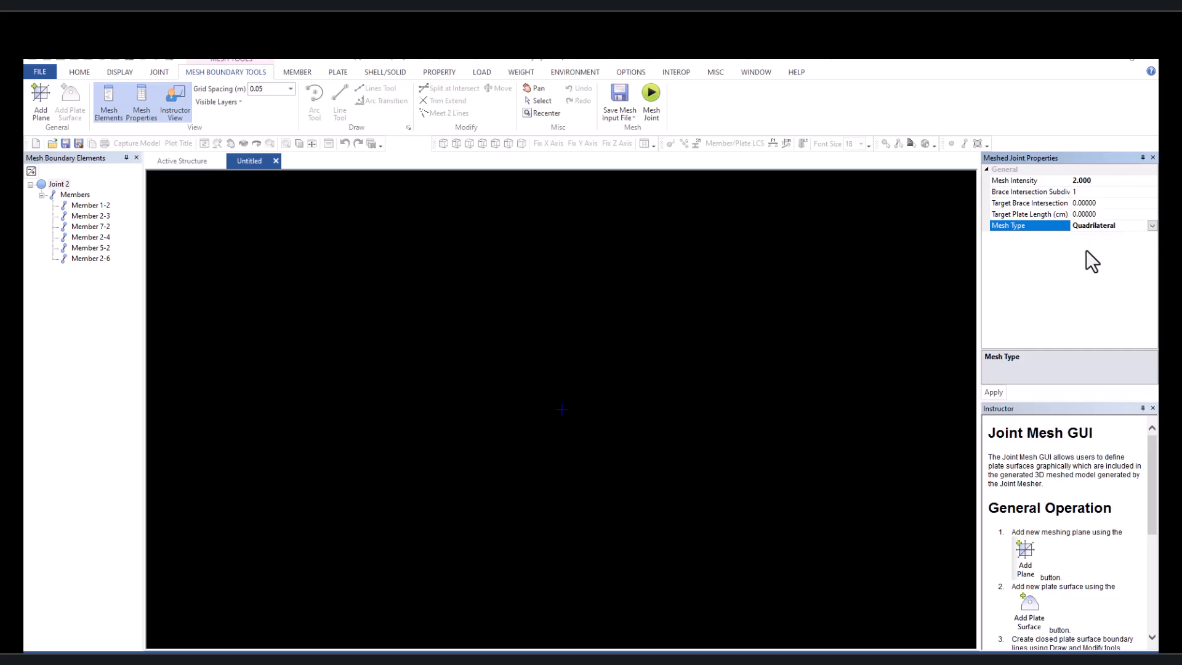
left_click(987, 392)
left_click(992, 393)
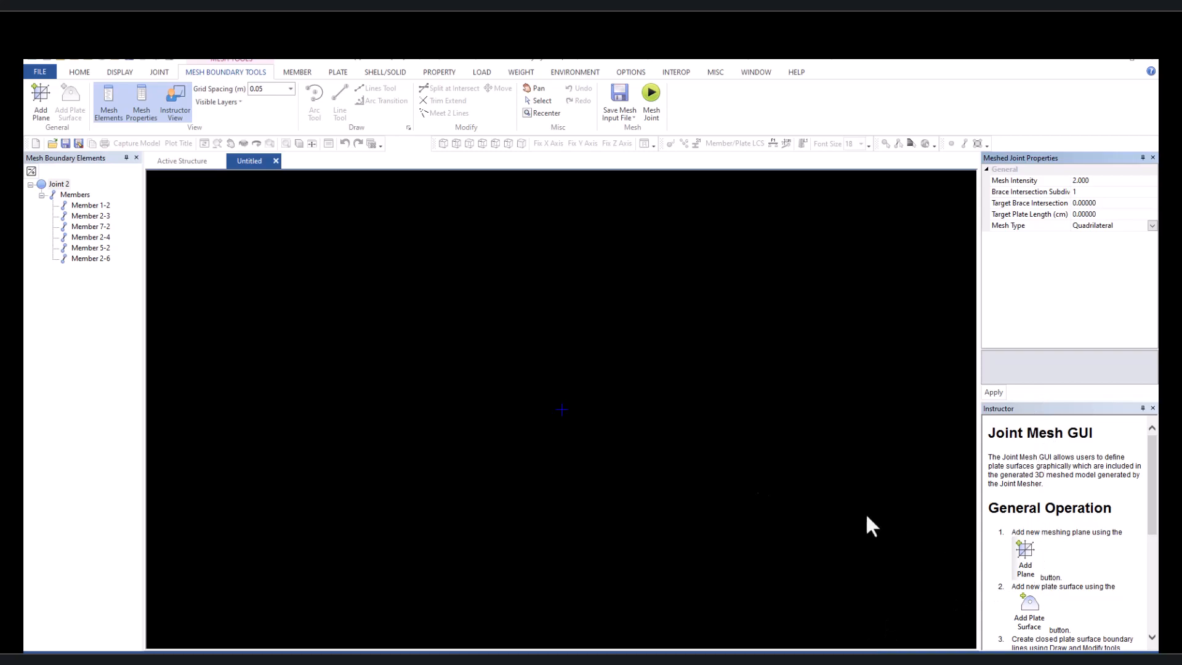
Step: Add a new meshing plane to joint 2 and apply the description TOP
left_click(39, 99)
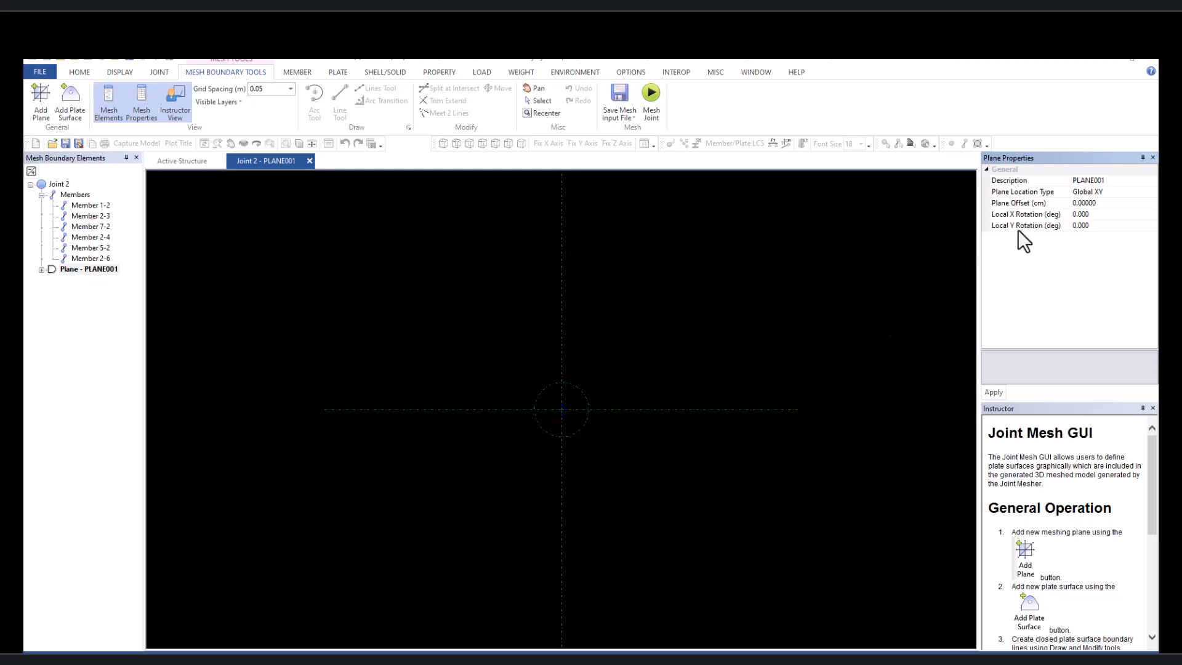
left_click(1121, 180)
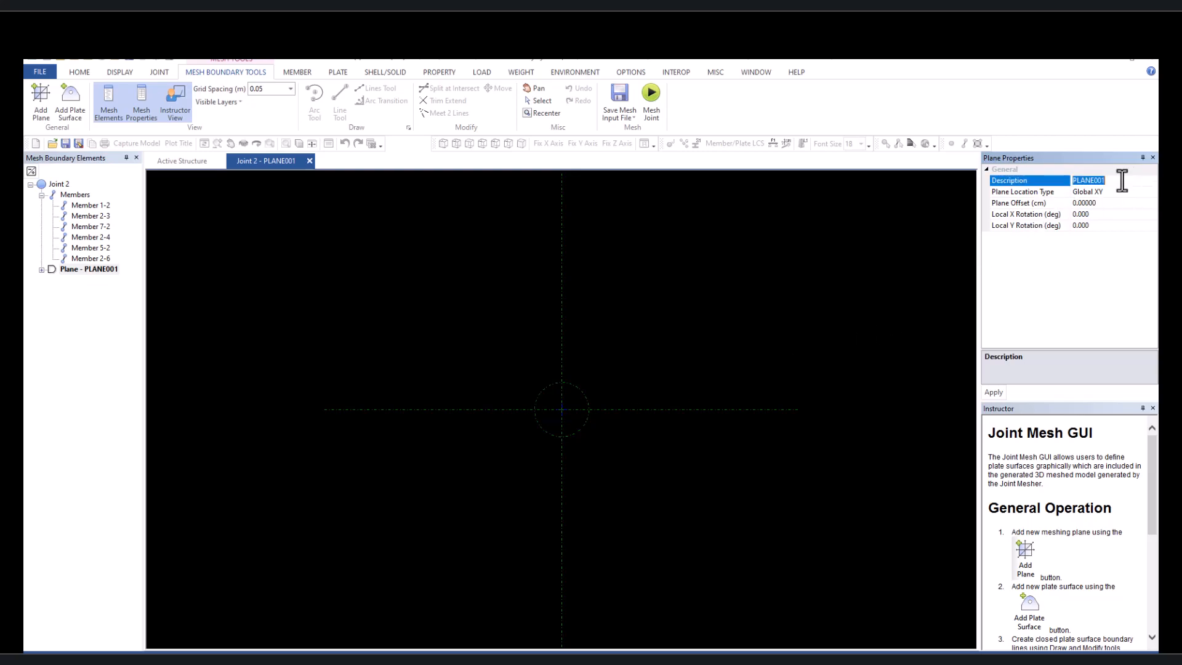
type("TOP")
left_click(999, 393)
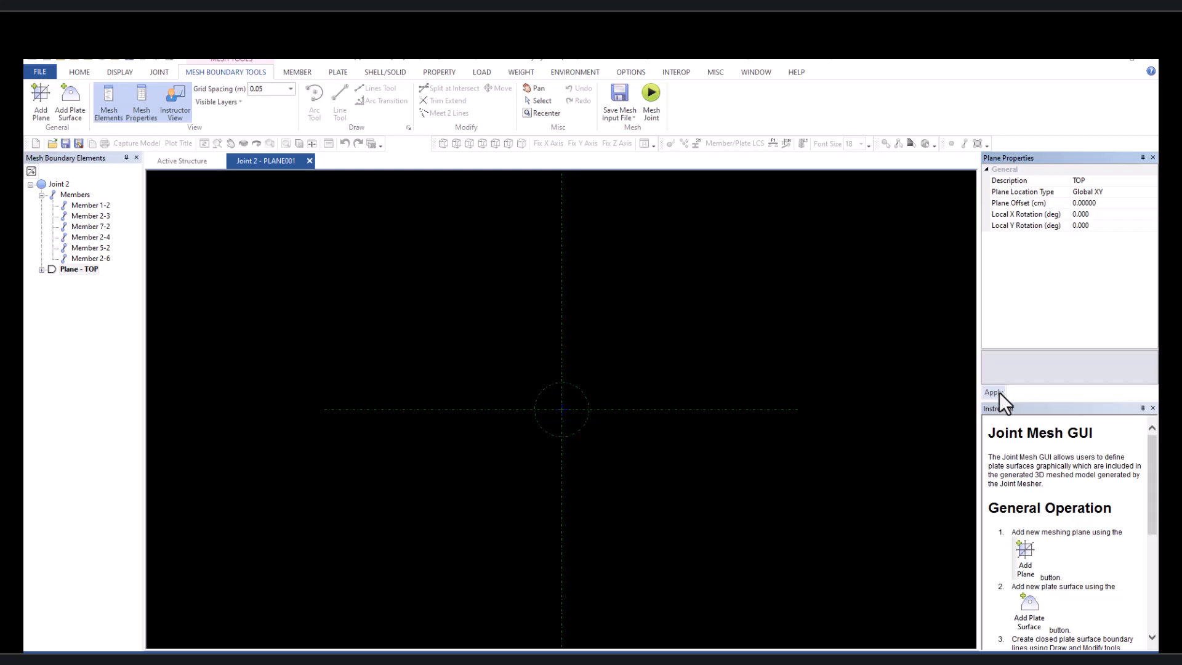
Step: Set the TOP plane's offset to 48 cm and apply it
left_click(1113, 203)
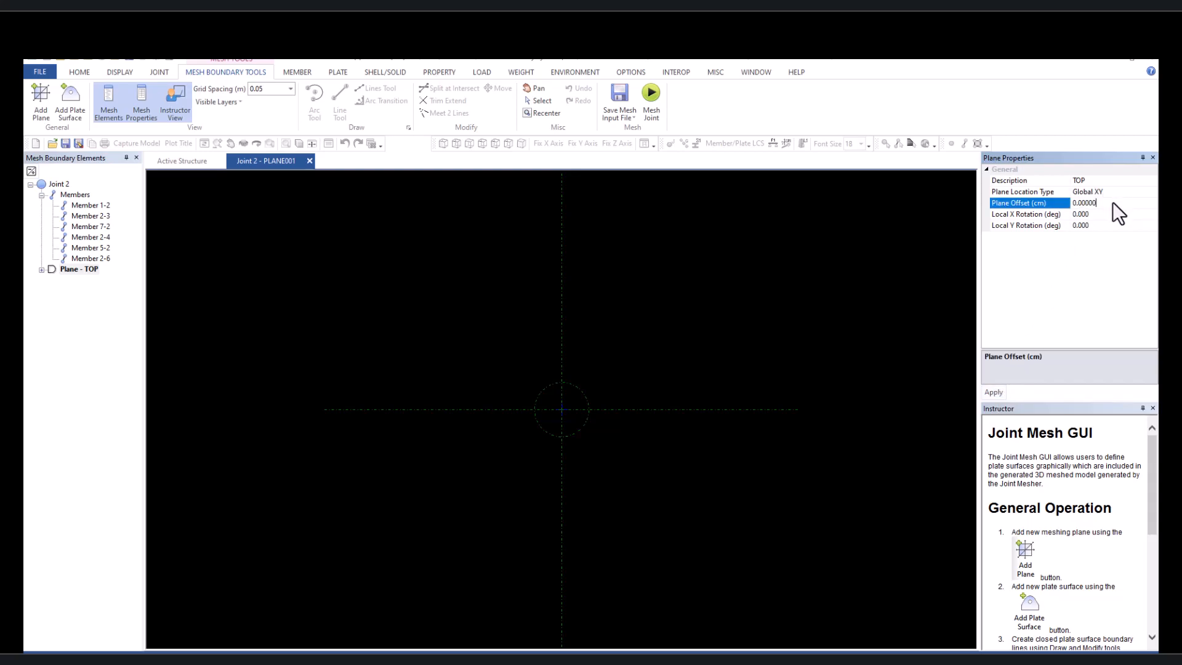
left_click(1113, 202)
type("48")
left_click(999, 392)
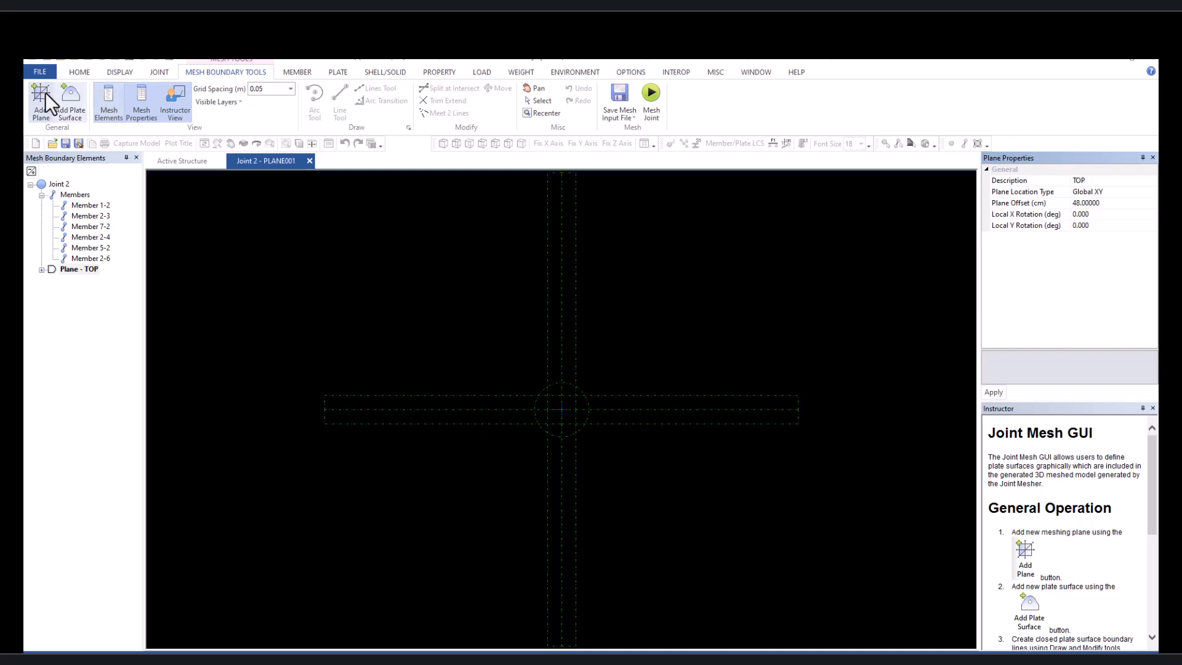
Step: Add a plate surface to the TOP plane labelled TLEFT, with mesh type Quadrilateral and thickness 4 cm, and apply it
left_click(68, 119)
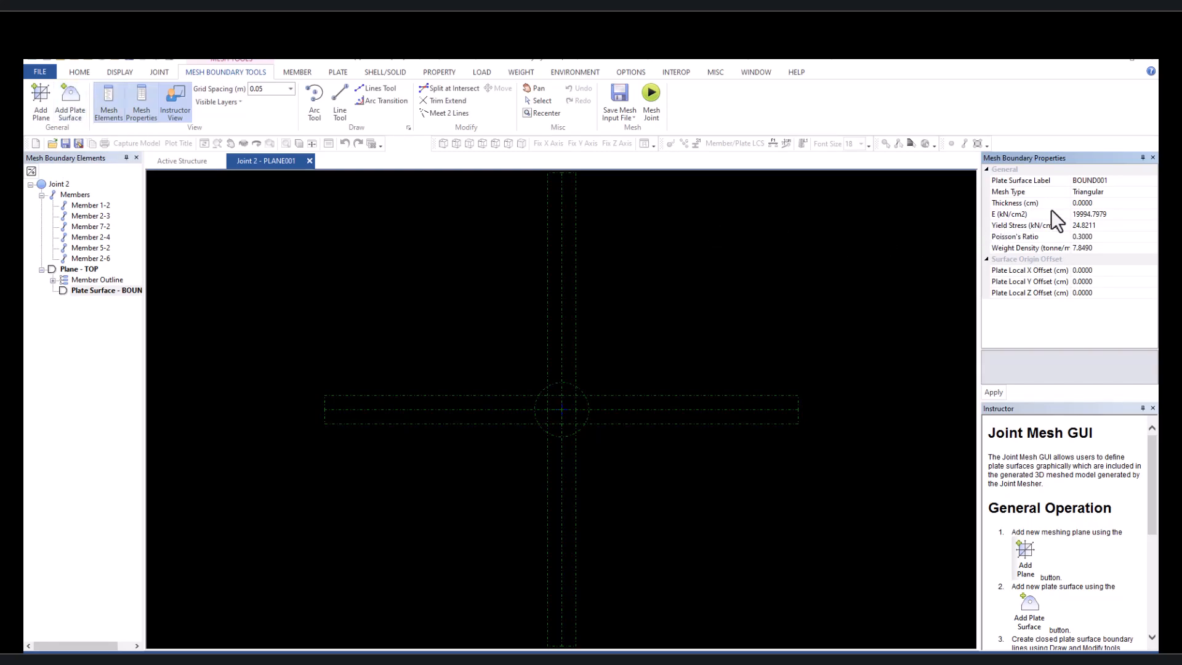
left_click(1114, 180)
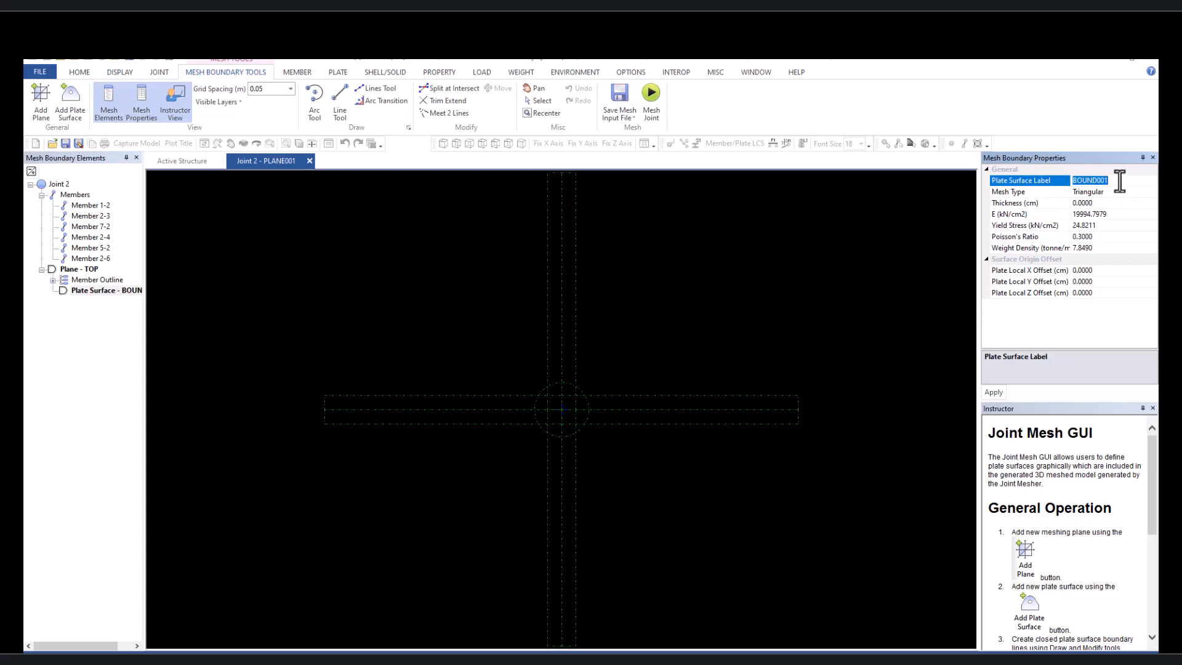
type("TLEFT")
left_click(1115, 192)
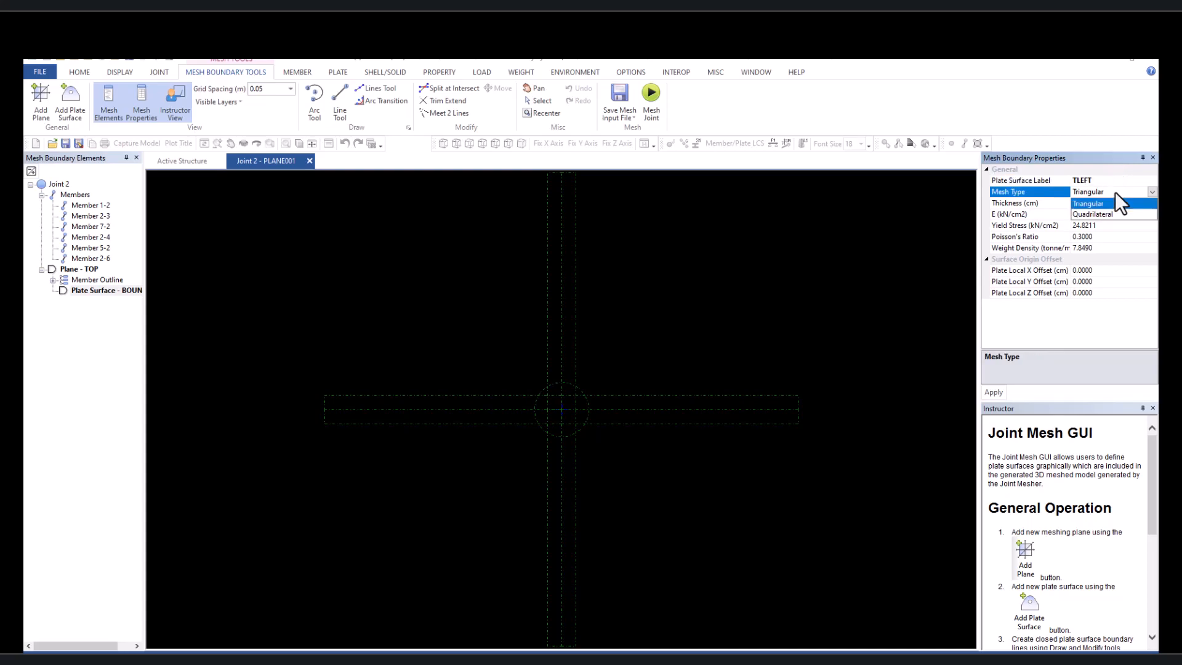
left_click(1101, 214)
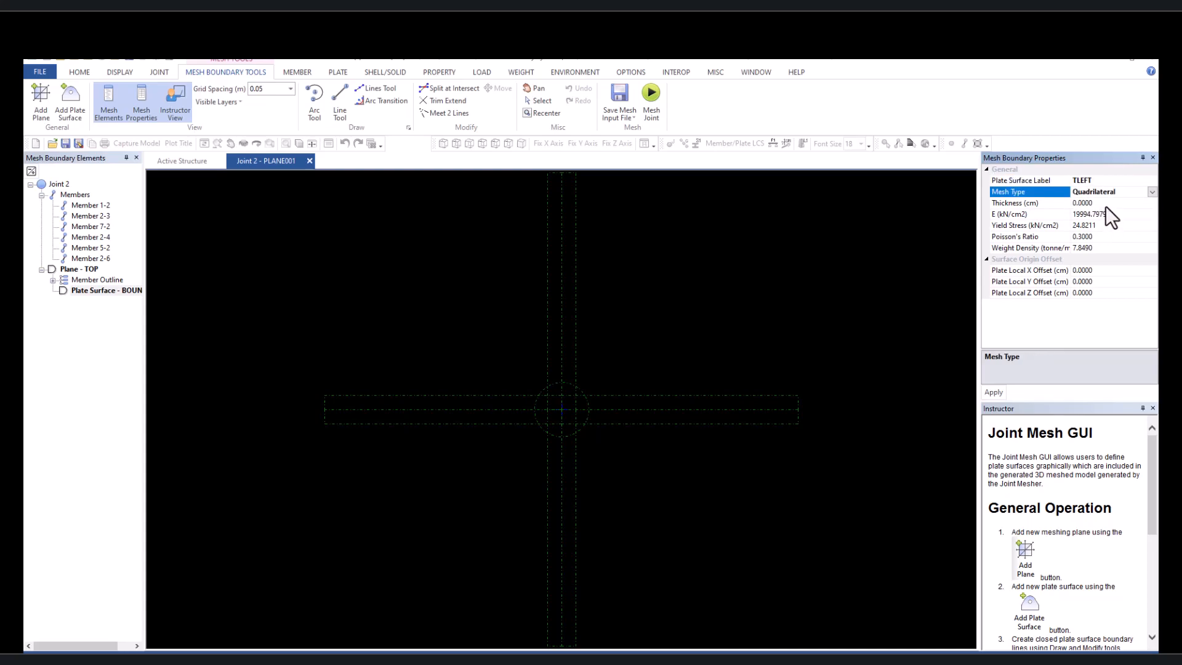
left_click(1106, 207)
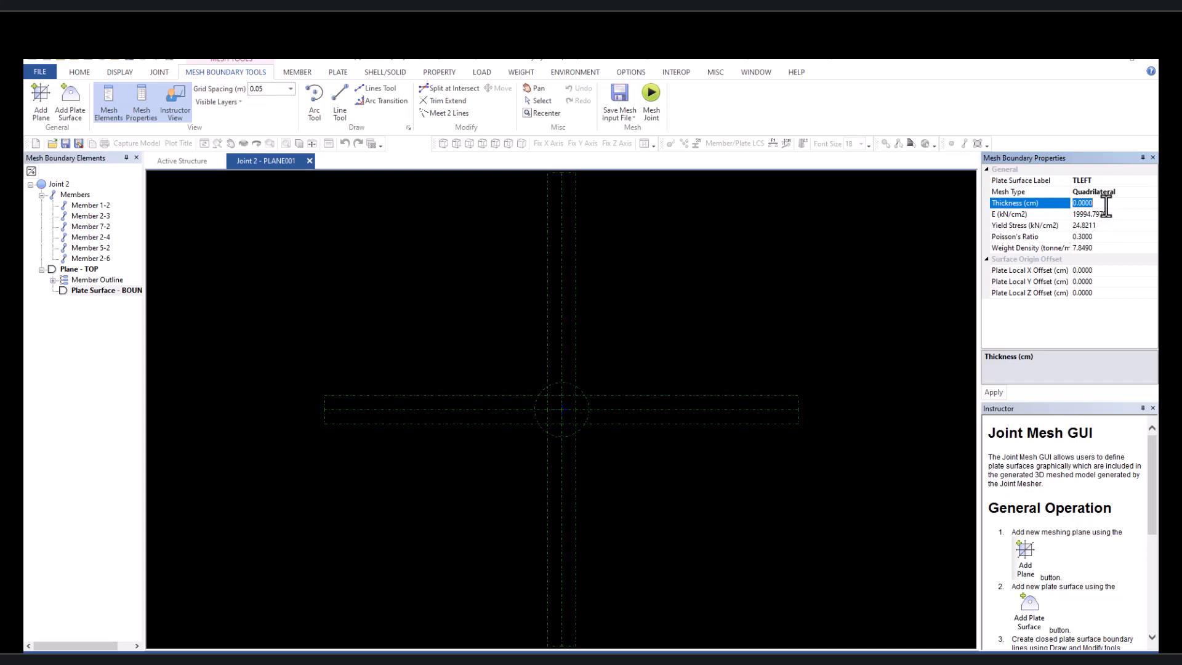
type("4")
left_click(994, 393)
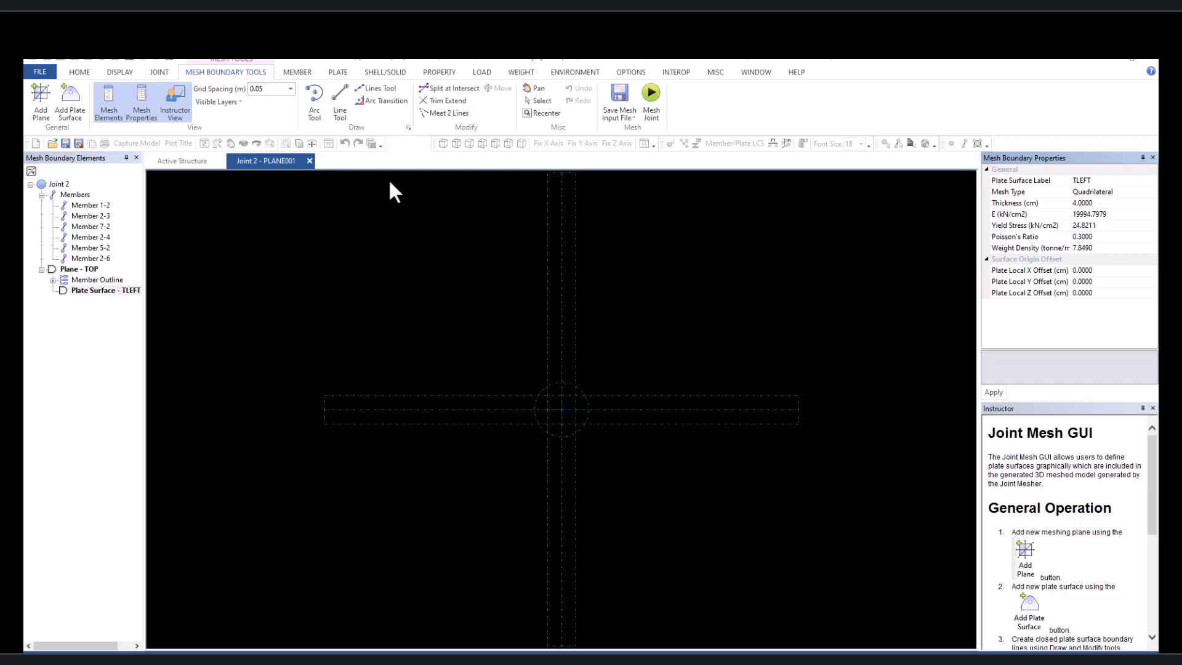
Step: Create a 1 m radius transition arc between the left member's upper edge and the upper member's left edge
left_click(374, 102)
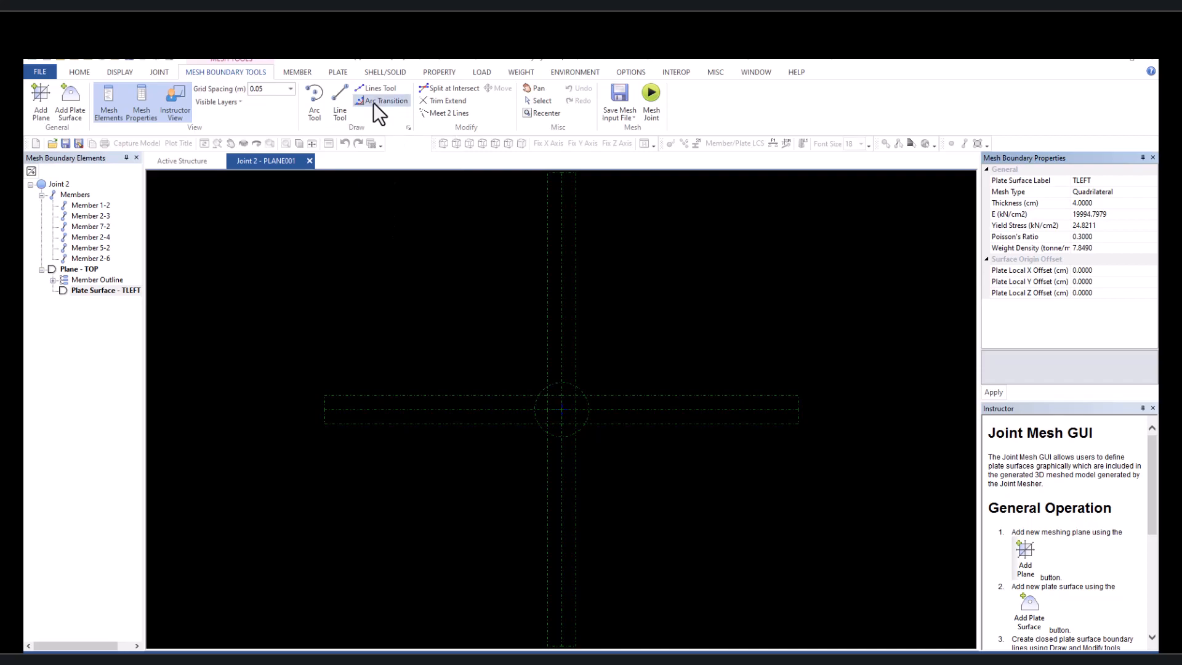
left_click(457, 394)
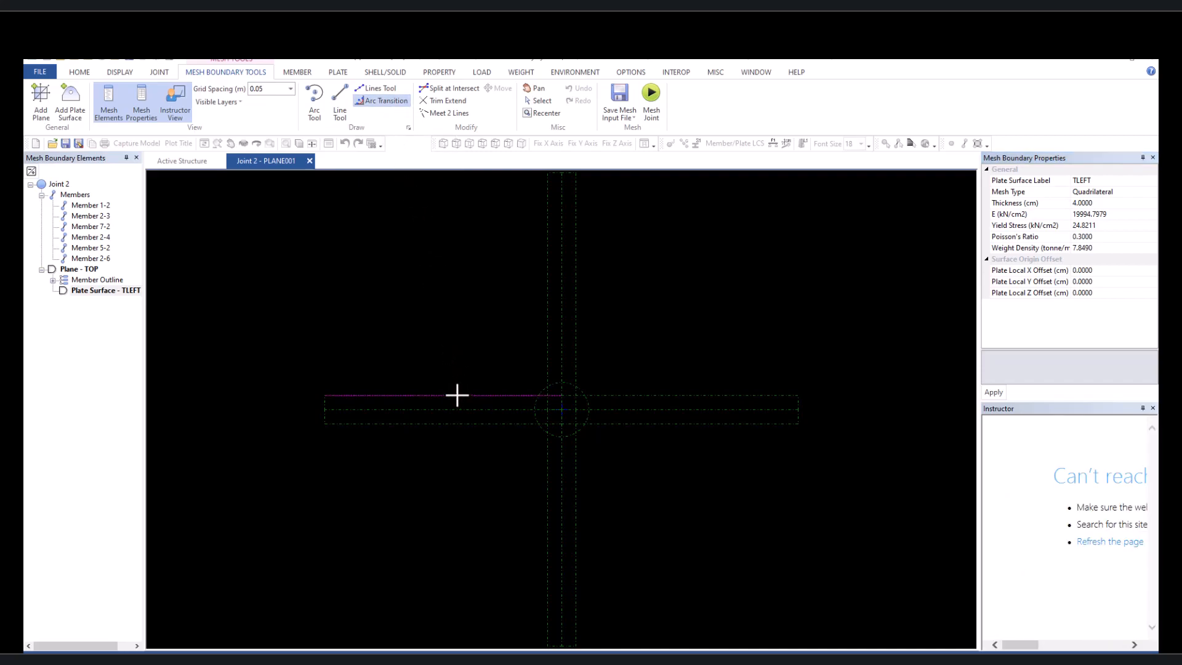
left_click(545, 332)
left_click(428, 296)
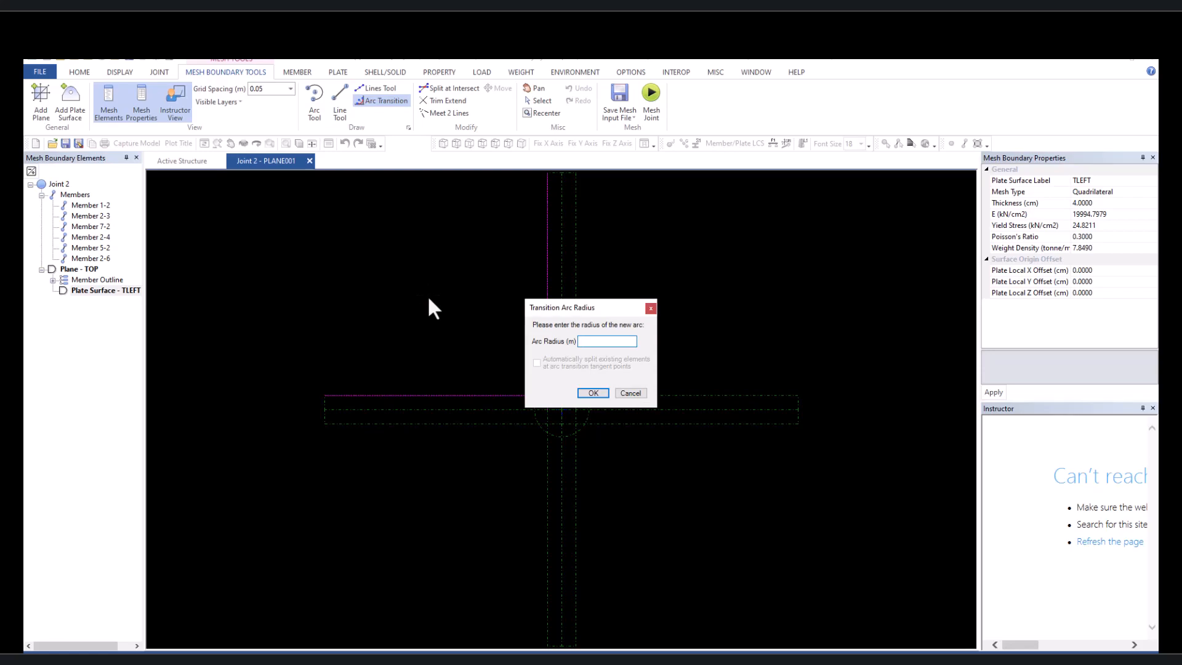
type("1")
left_click(596, 393)
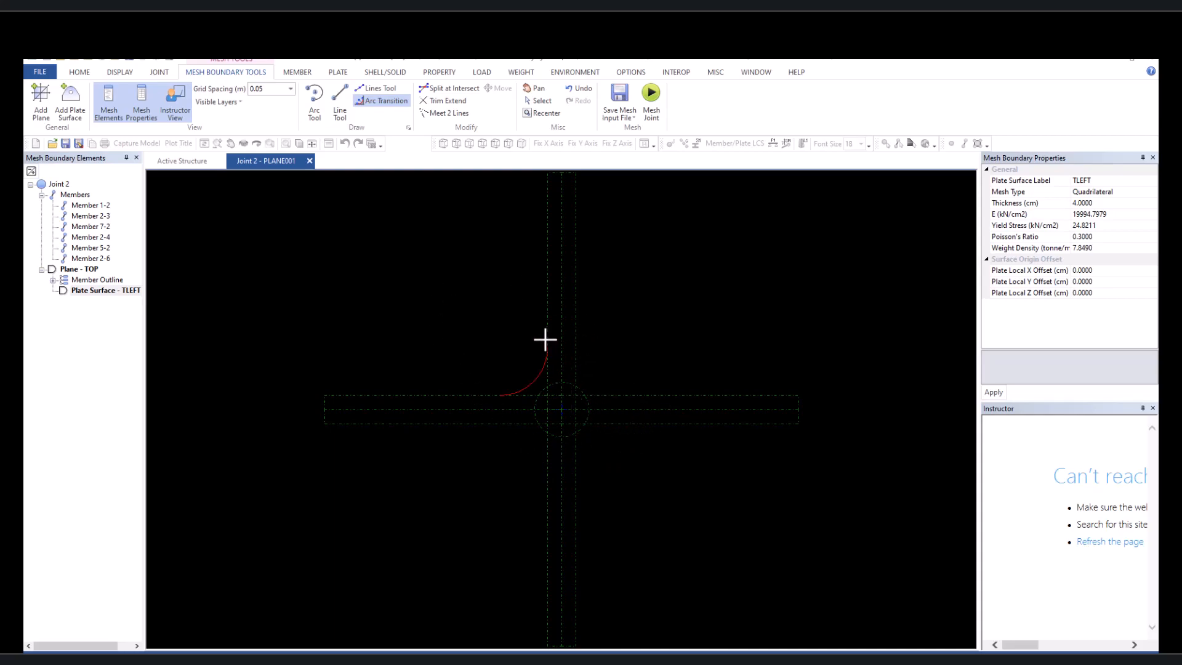
Step: Draw a 0.3 m line from the arc's upper end to the vertical centreline, continuing 0.725 m down to the column circle
scroll(545, 345, "up", 2)
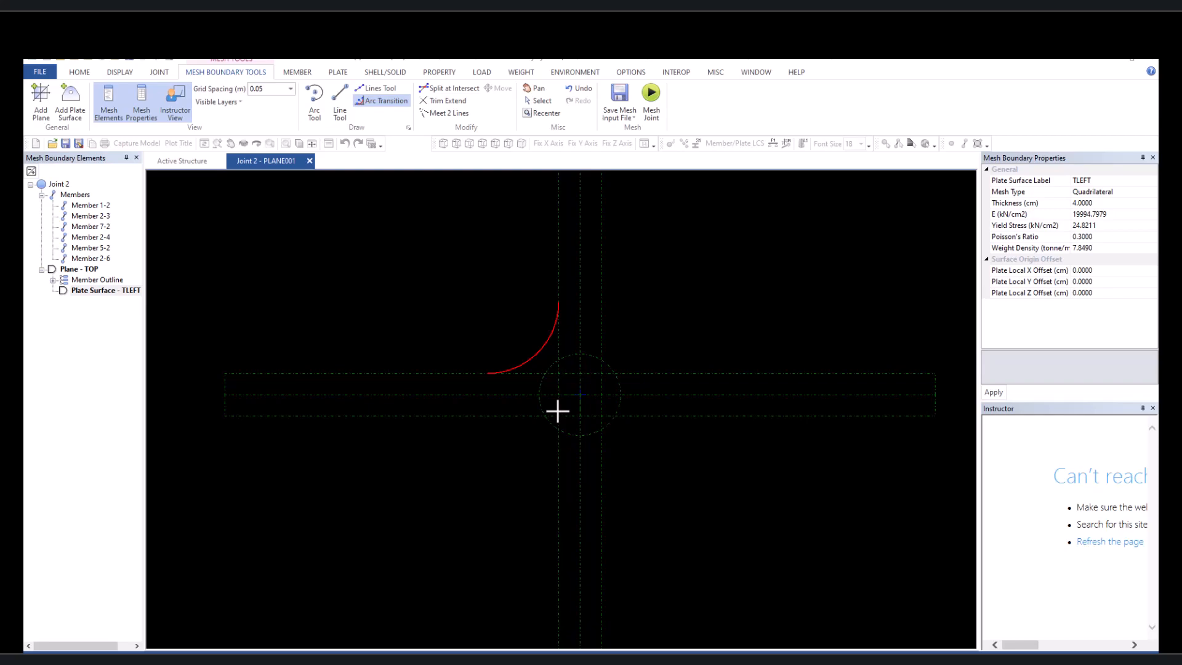
left_click(338, 110)
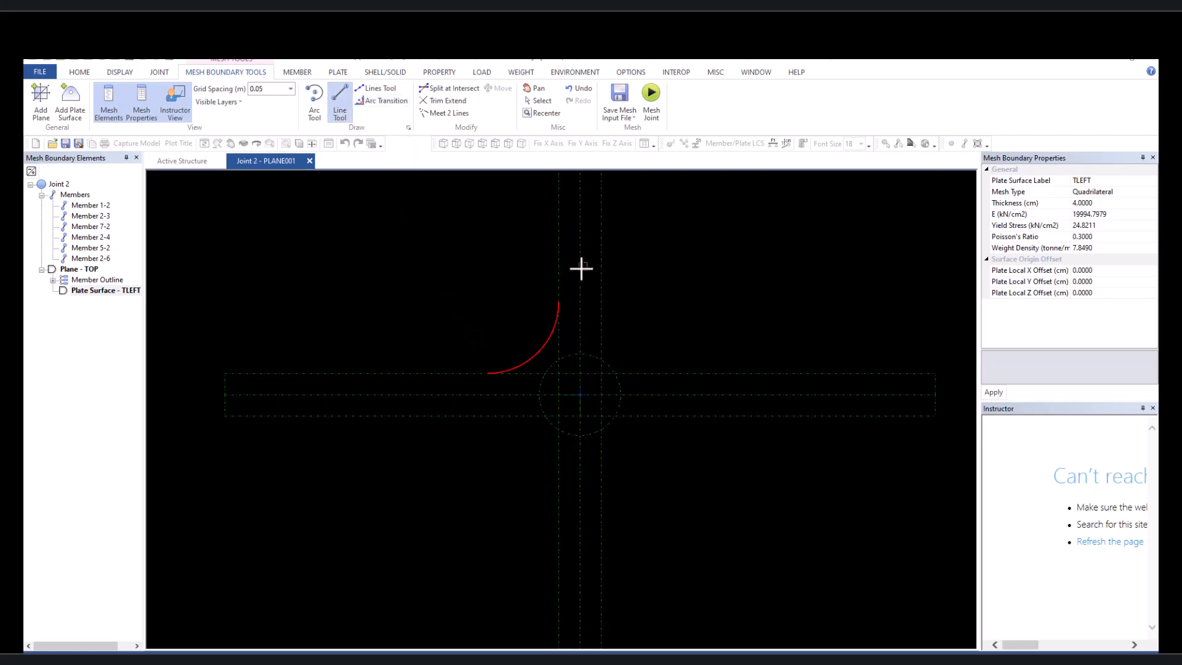
left_click(558, 303)
left_click(580, 302)
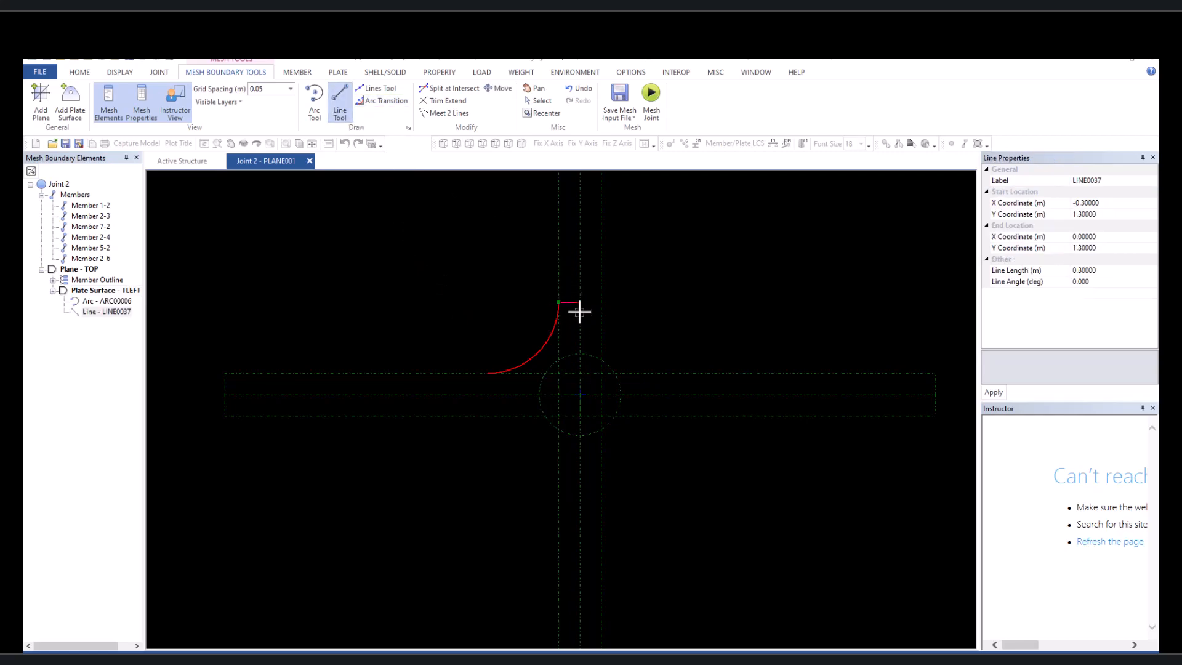
left_click(579, 354)
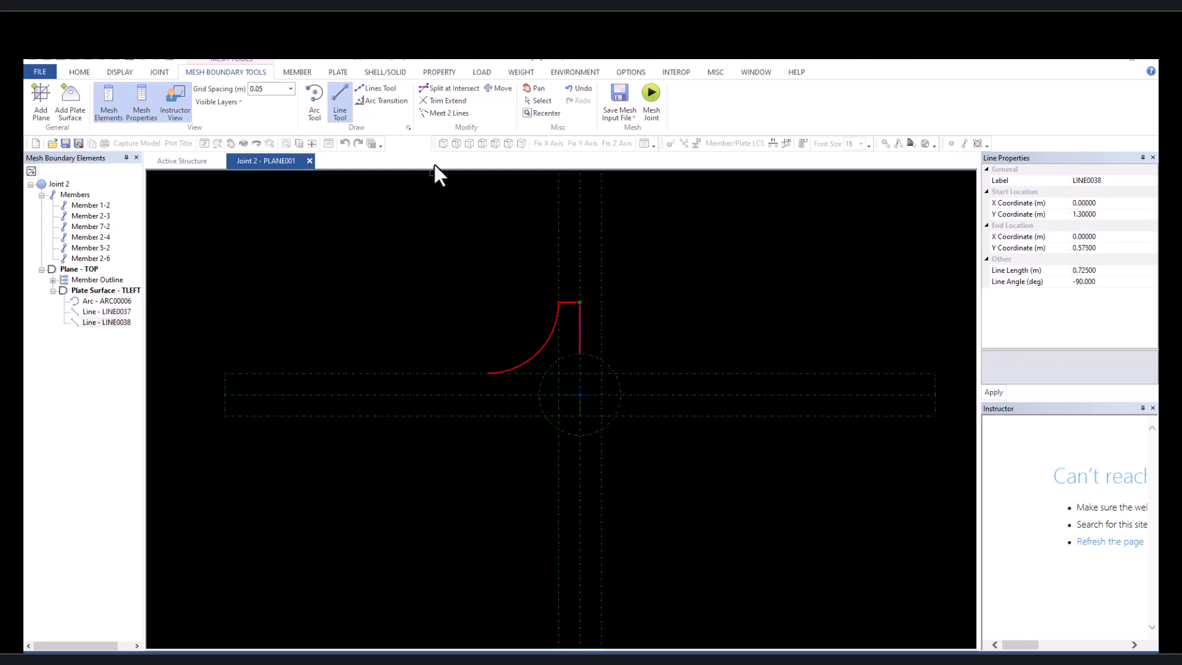
Step: Draw a 180-degree arc of 0.575 m radius along the left half of the column circle, centred on the joint
left_click(315, 114)
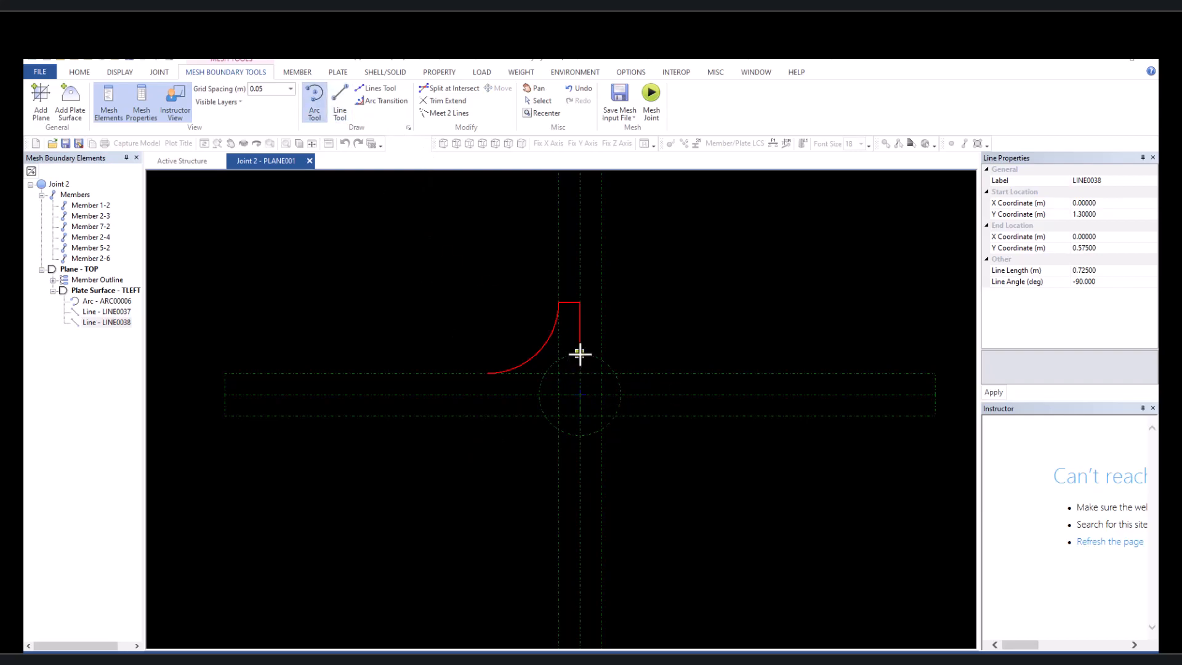
left_click(579, 394)
left_click(579, 354)
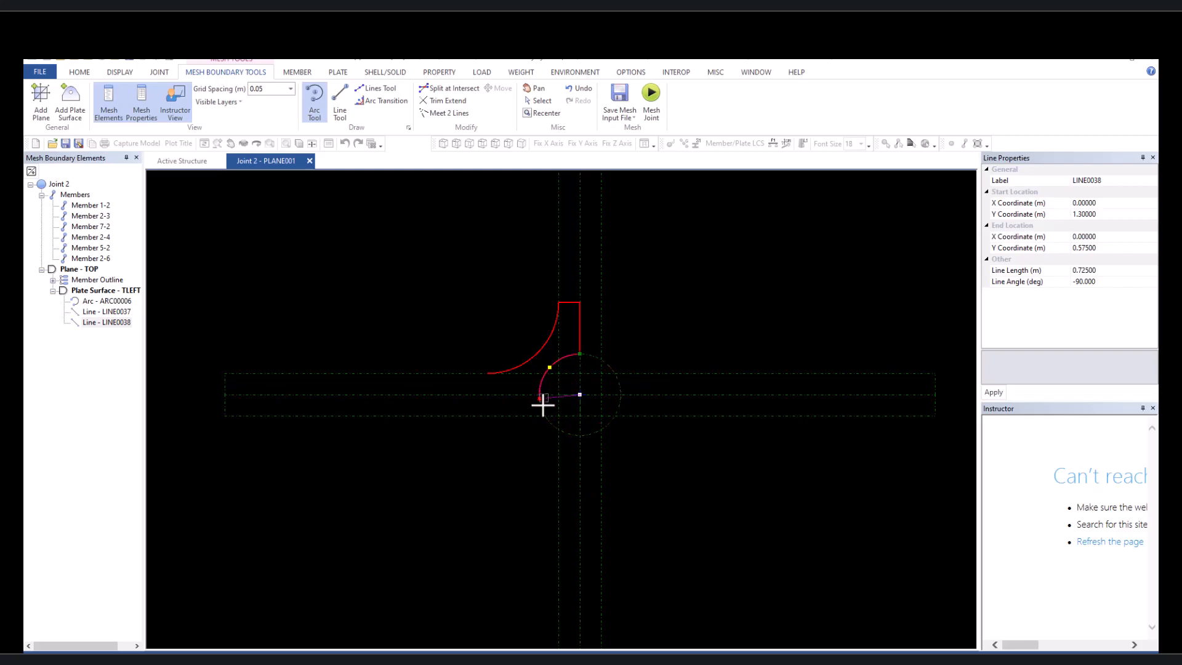
left_click(580, 435)
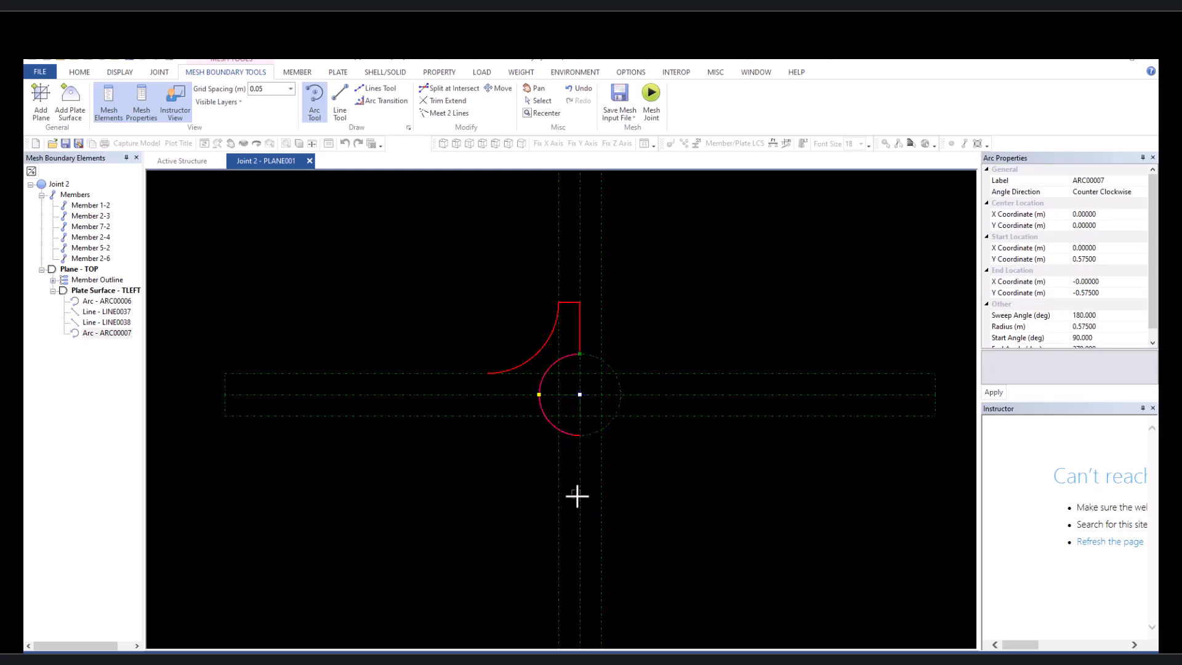
Step: Try drawing a 180-degree arc of 1.3 m radius centred on the joint, bulging left from the upper line's end
left_click(580, 395)
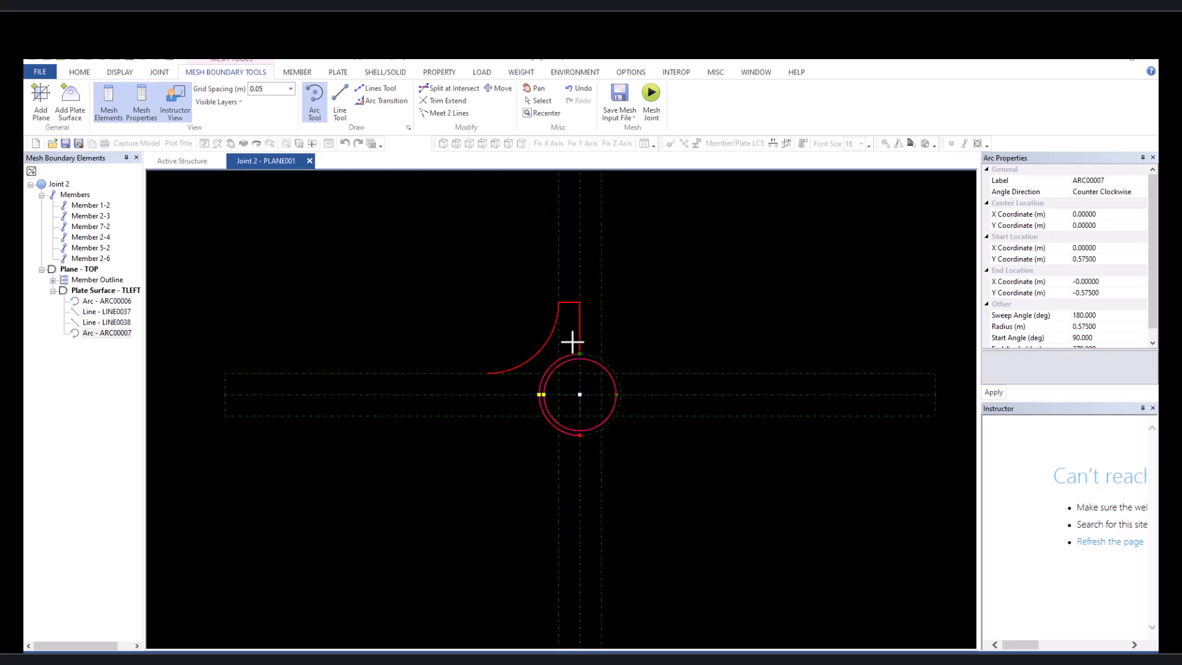
left_click(579, 302)
left_click(581, 487)
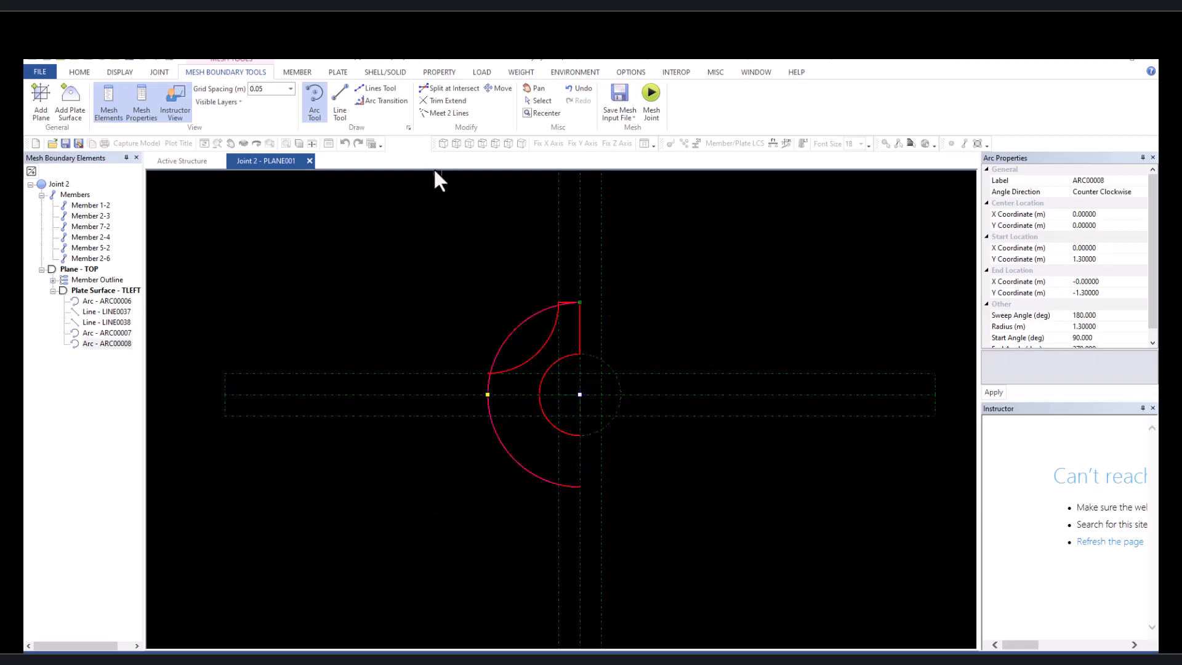
Step: Draw a 0.725 m line down the centreline from the column circle, continuing 0.3 m left to the lower member's edge
left_click(340, 113)
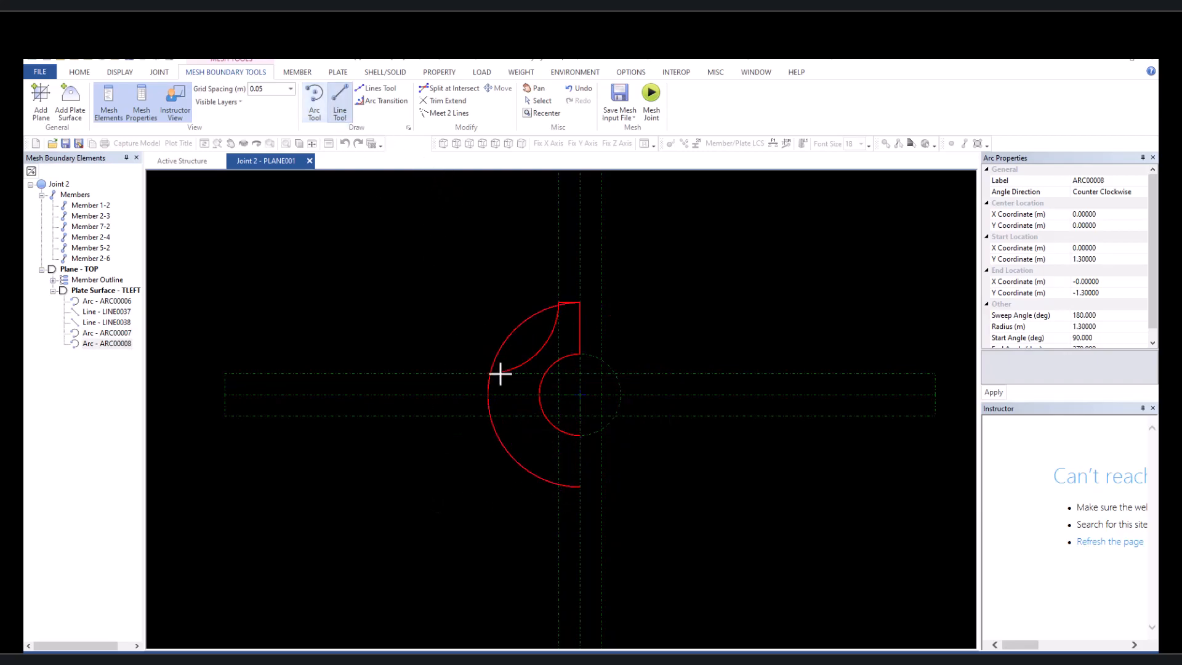
left_click(580, 435)
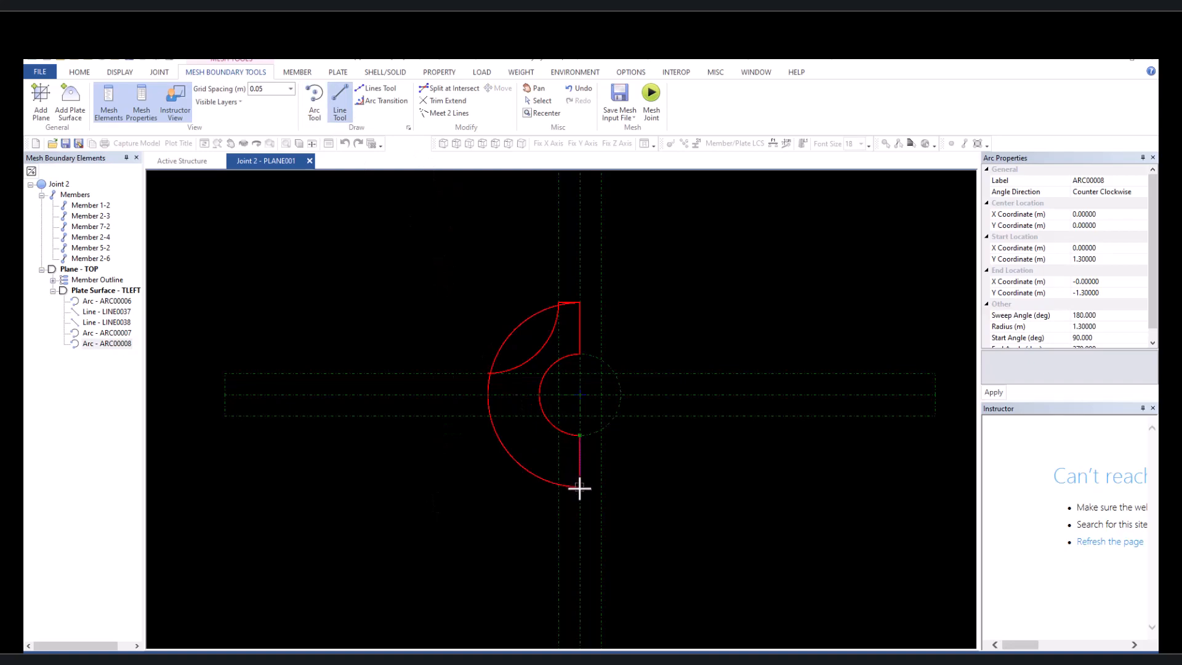
left_click(580, 488)
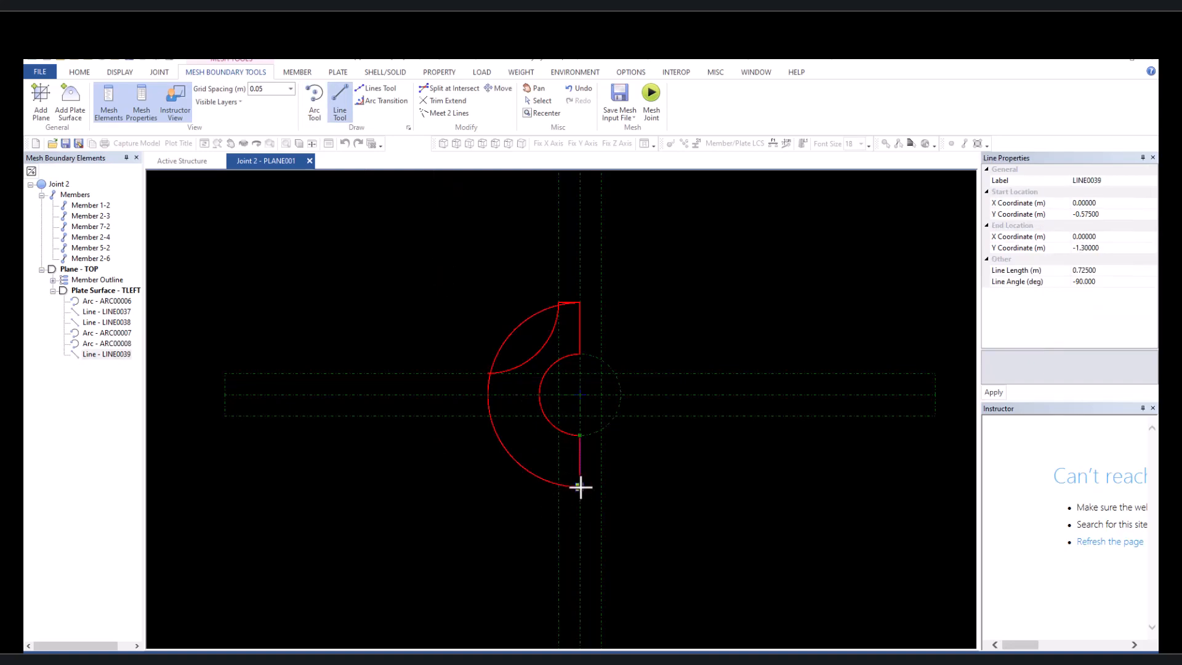
left_click(556, 487)
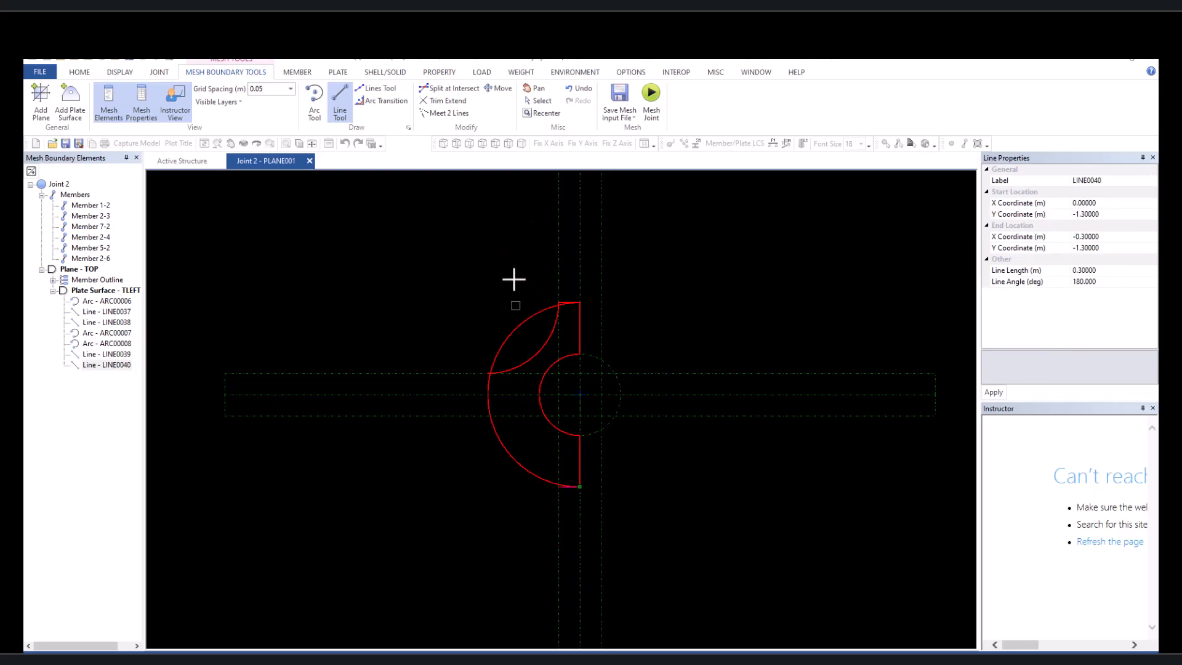
Step: Delete the 1.3 m radius arc from the TLEFT plate surface
left_click(538, 101)
left_click(516, 331)
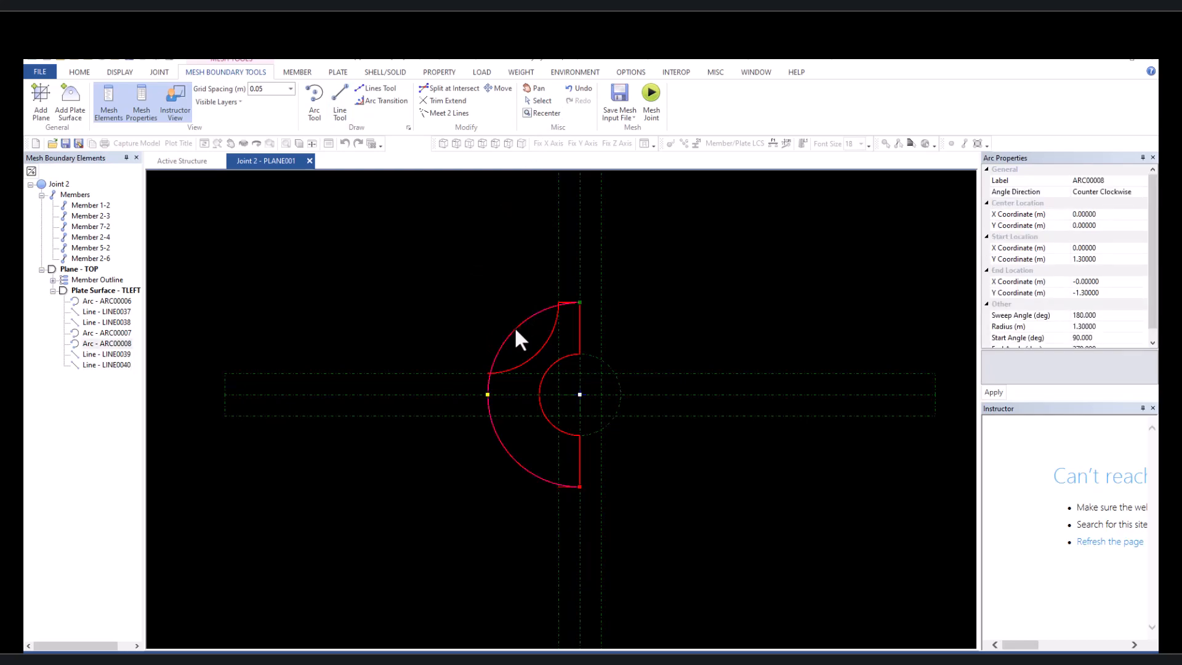
key("Delete")
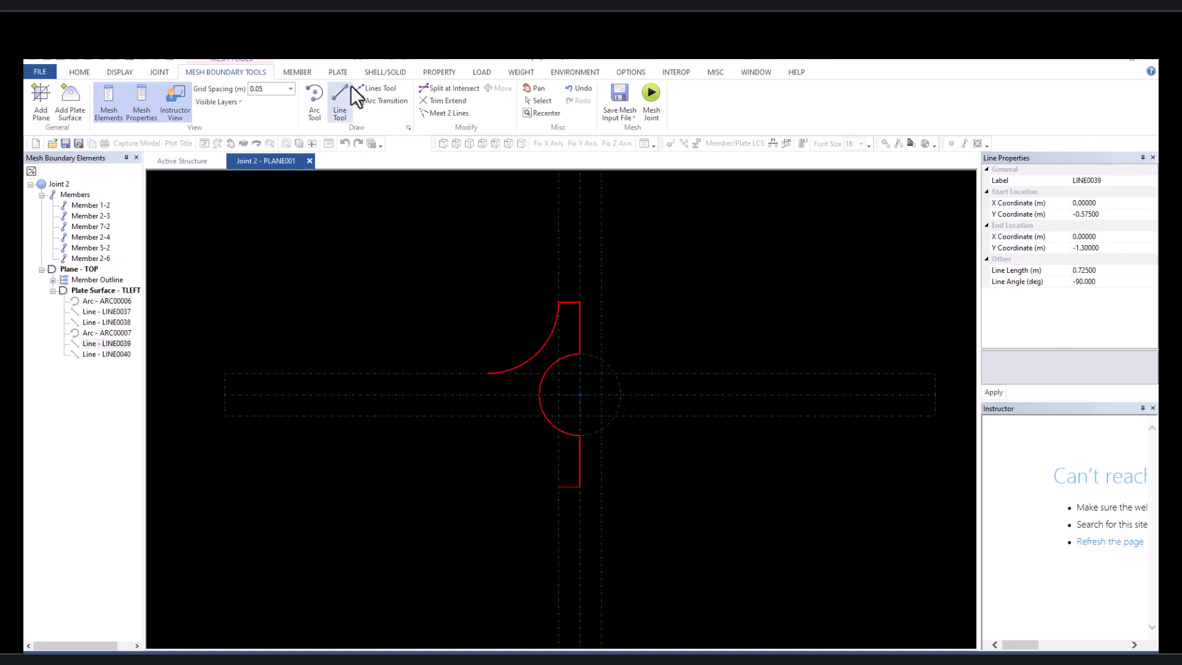
Step: Create a 1 m radius transition arc between the left member's lower edge and the lower member's left edge
left_click(375, 101)
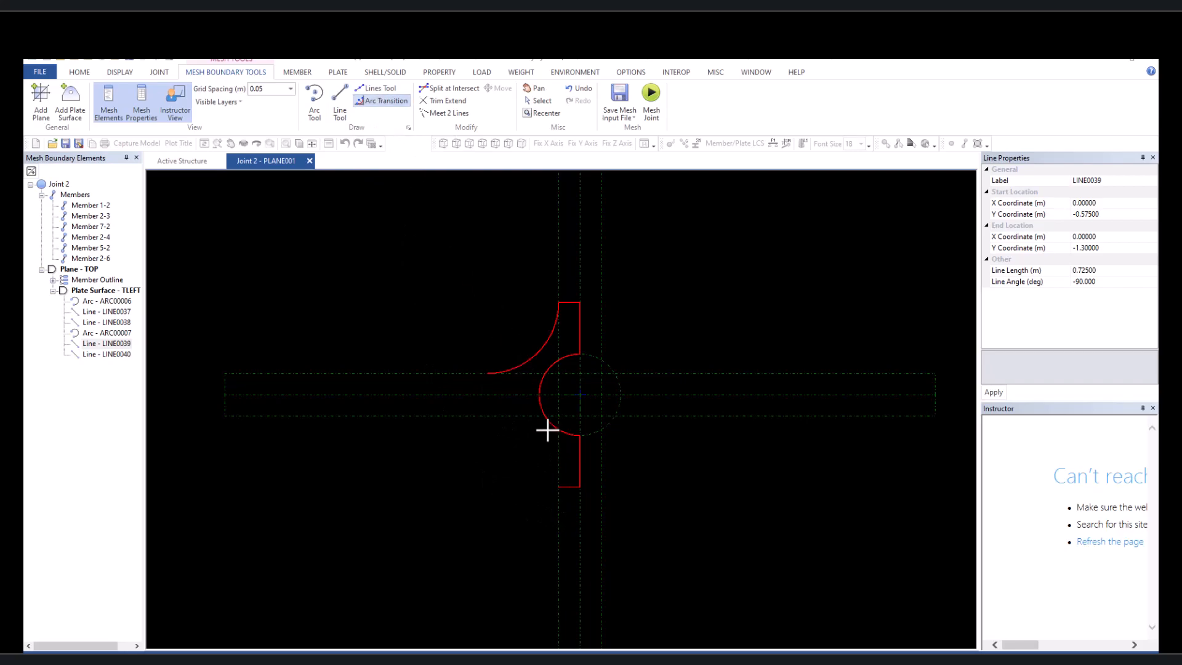
left_click(558, 466)
left_click(455, 488)
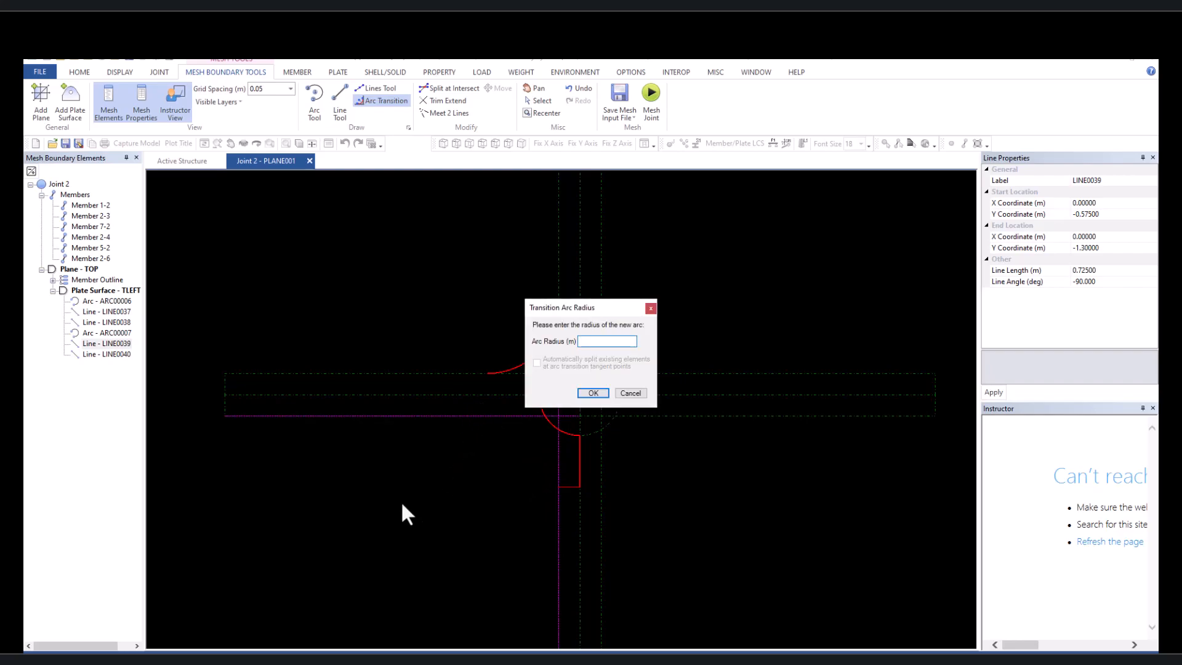
left_click(593, 393)
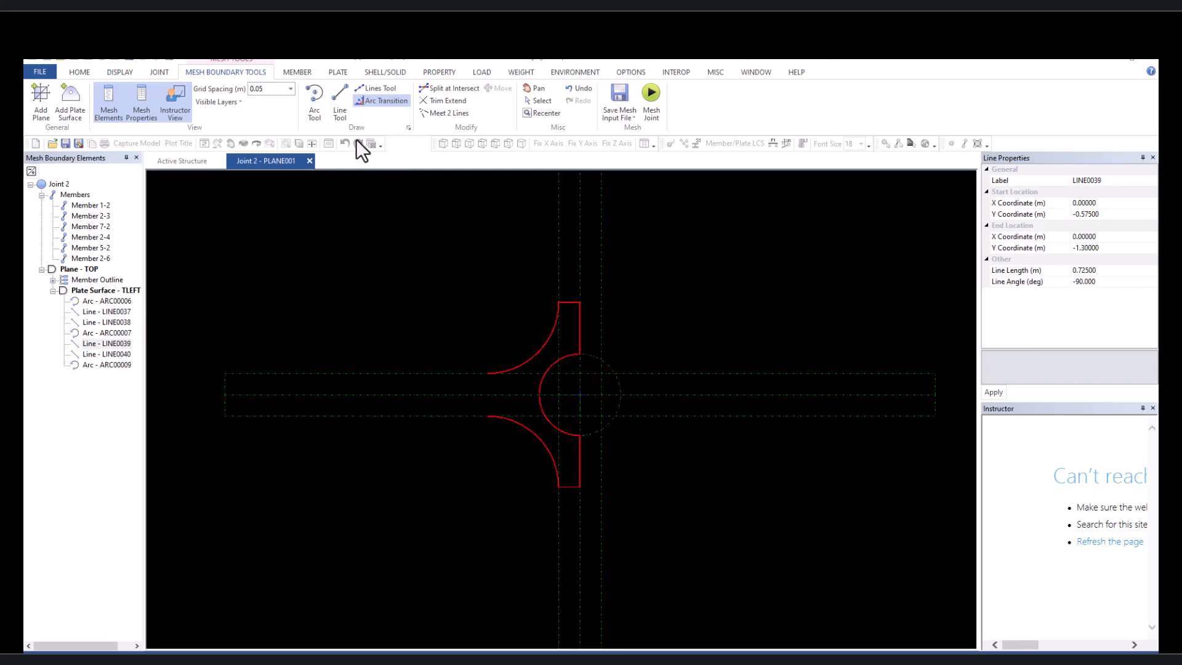
Step: Close the TLEFT boundary with a 0.6 m vertical line joining the left ends of the two transition arcs
left_click(338, 111)
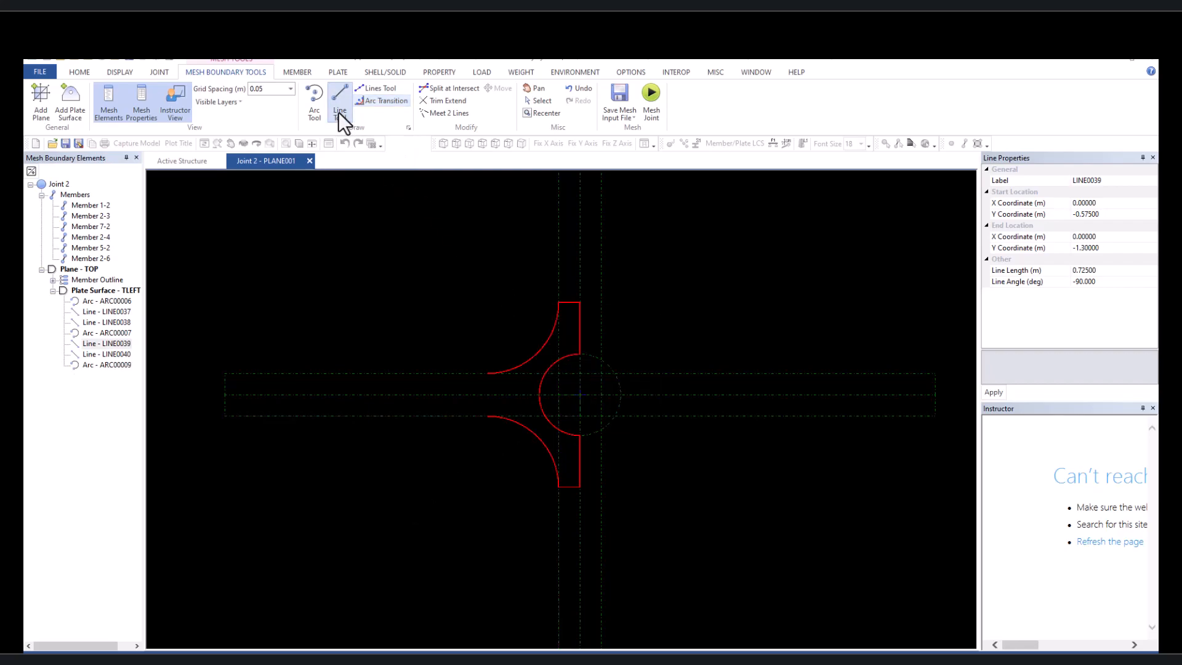
left_click(486, 416)
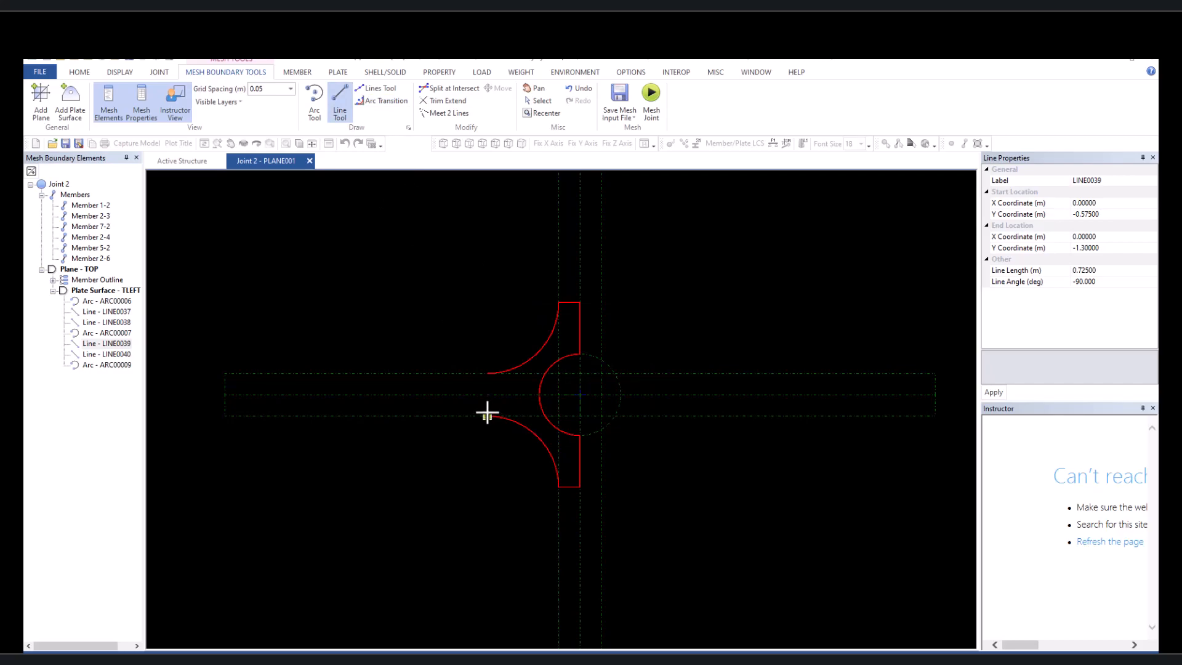
left_click(486, 373)
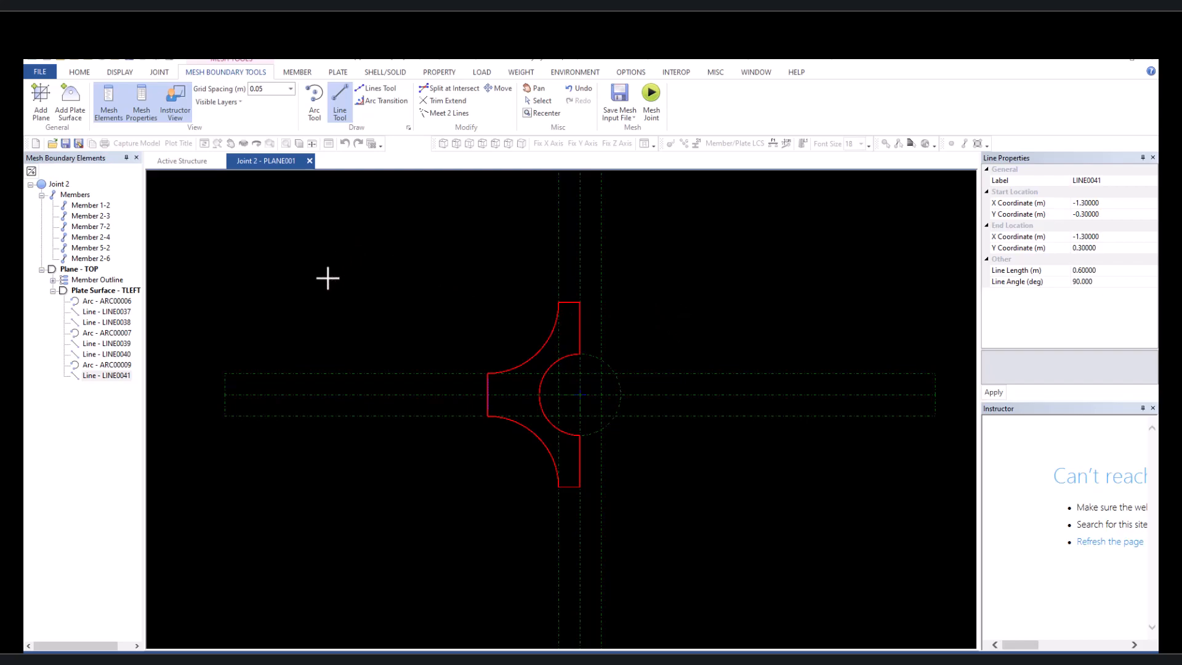
Step: Add a plate surface labelled TRIGHT to the TOP plane with Quadrilateral mesh type and 4 cm thickness
left_click(75, 109)
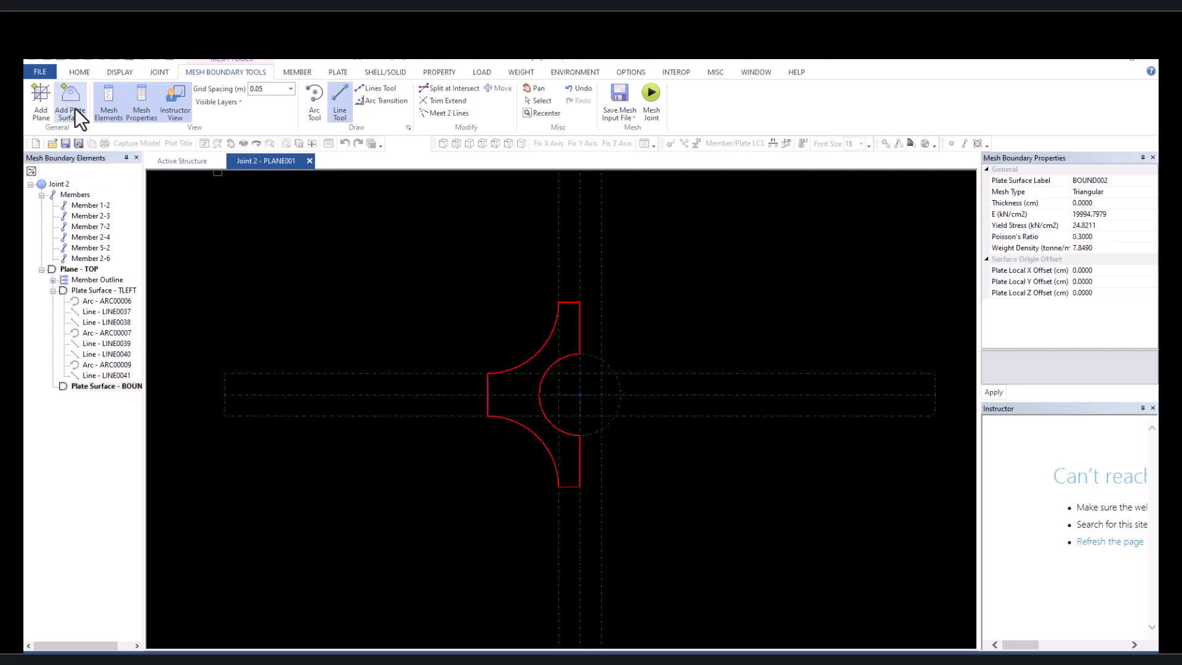
left_click(1123, 183)
type("TRIGHT")
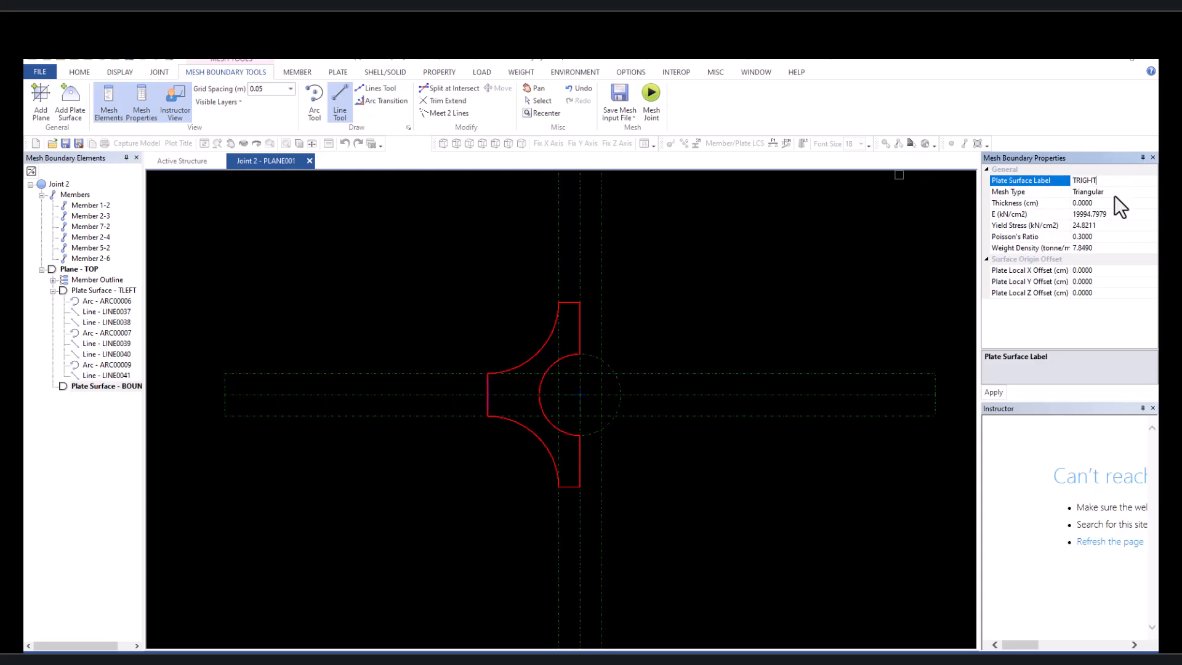
left_click(1115, 194)
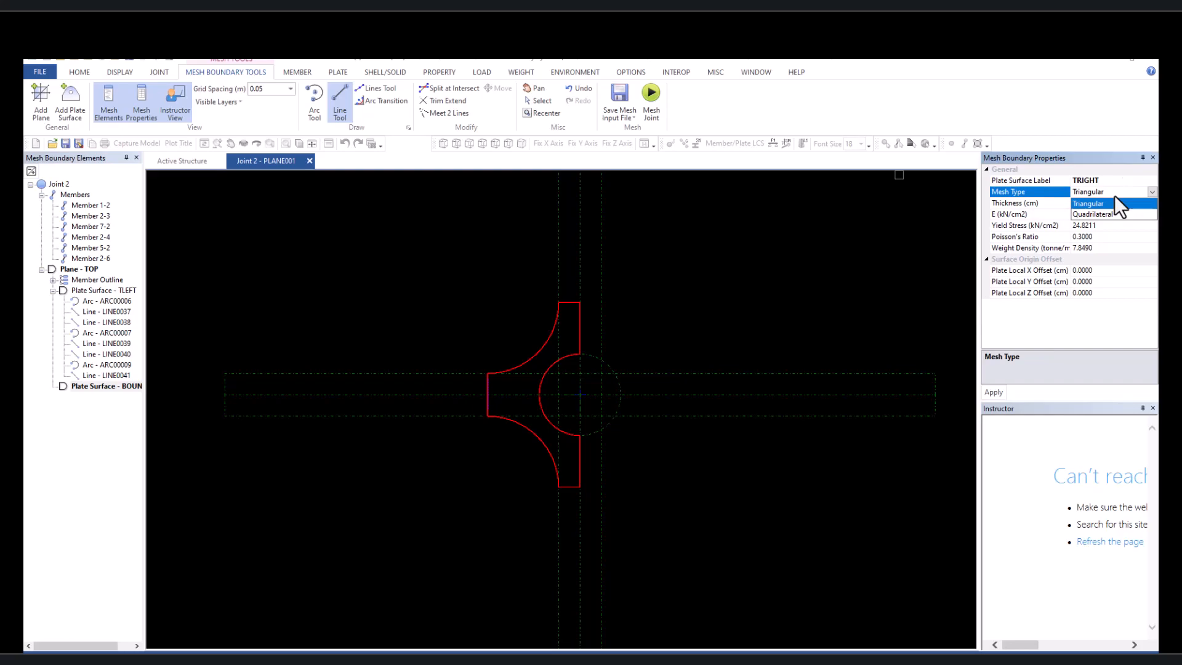
left_click(1106, 214)
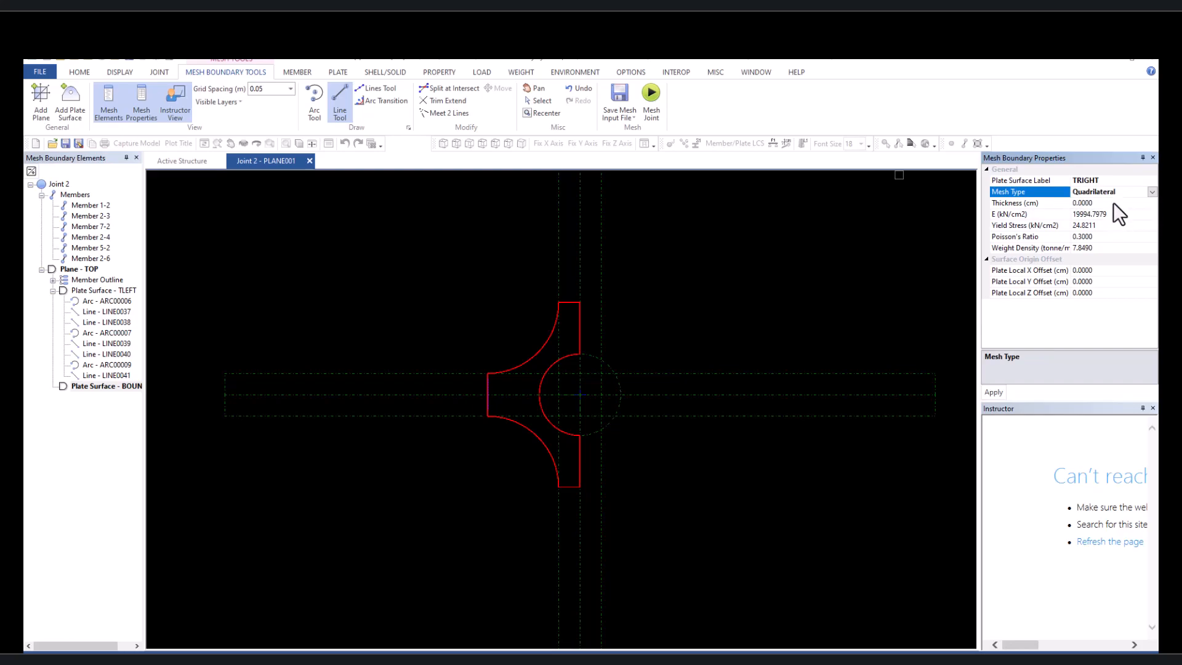
left_click(1113, 202)
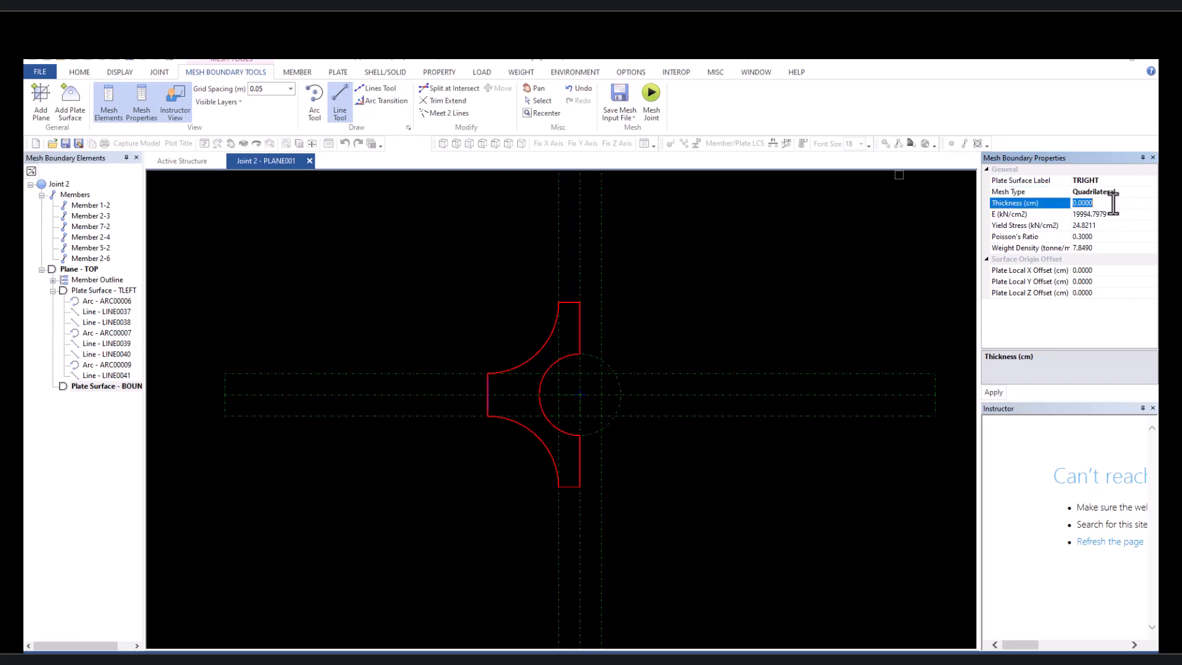
type("4")
left_click(996, 397)
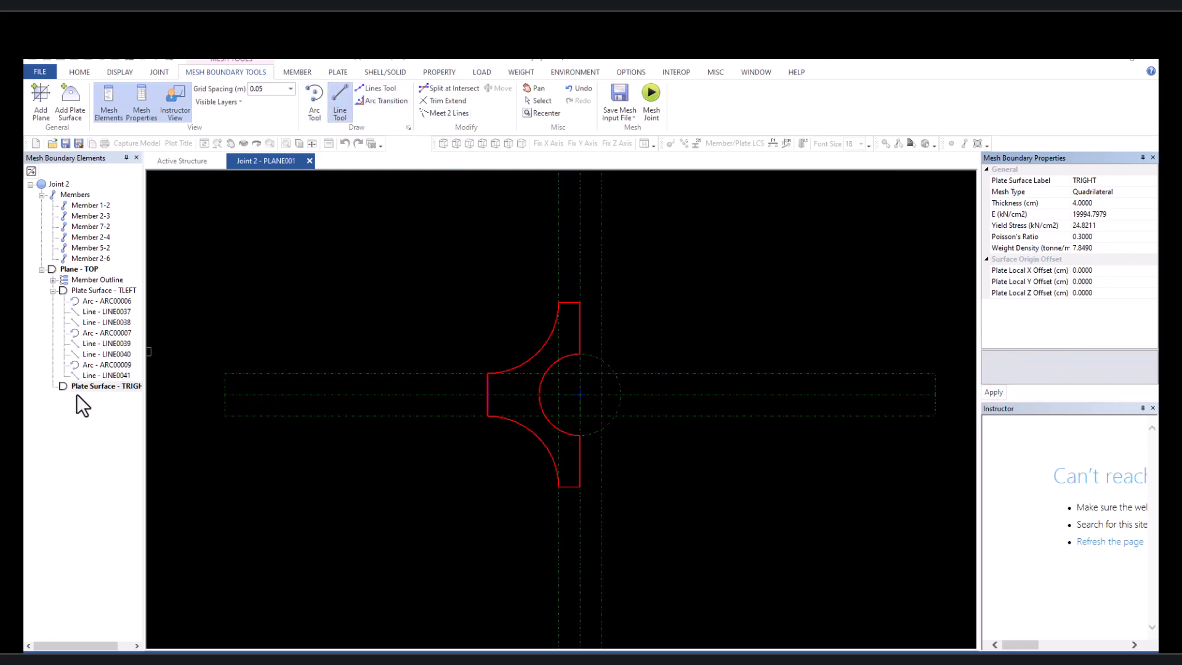
Step: Draw a 0.3 m line from the centreline to the upper member's right edge and a 1 m radius transition arc to the right member's upper edge
left_click(580, 302)
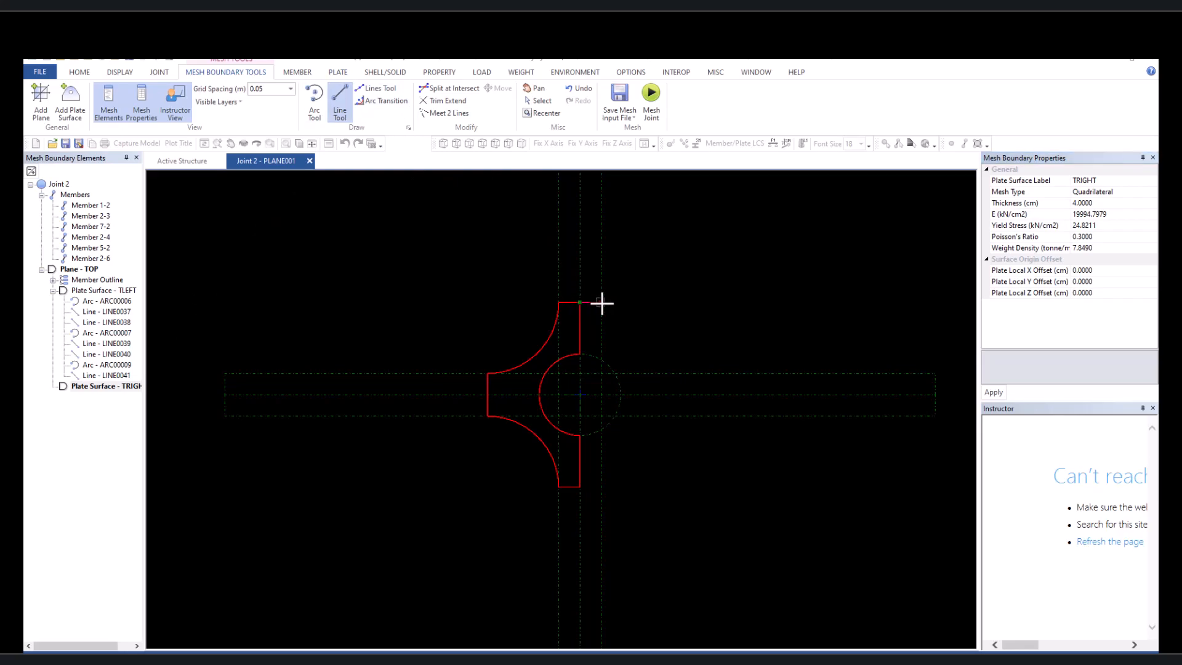
left_click(602, 302)
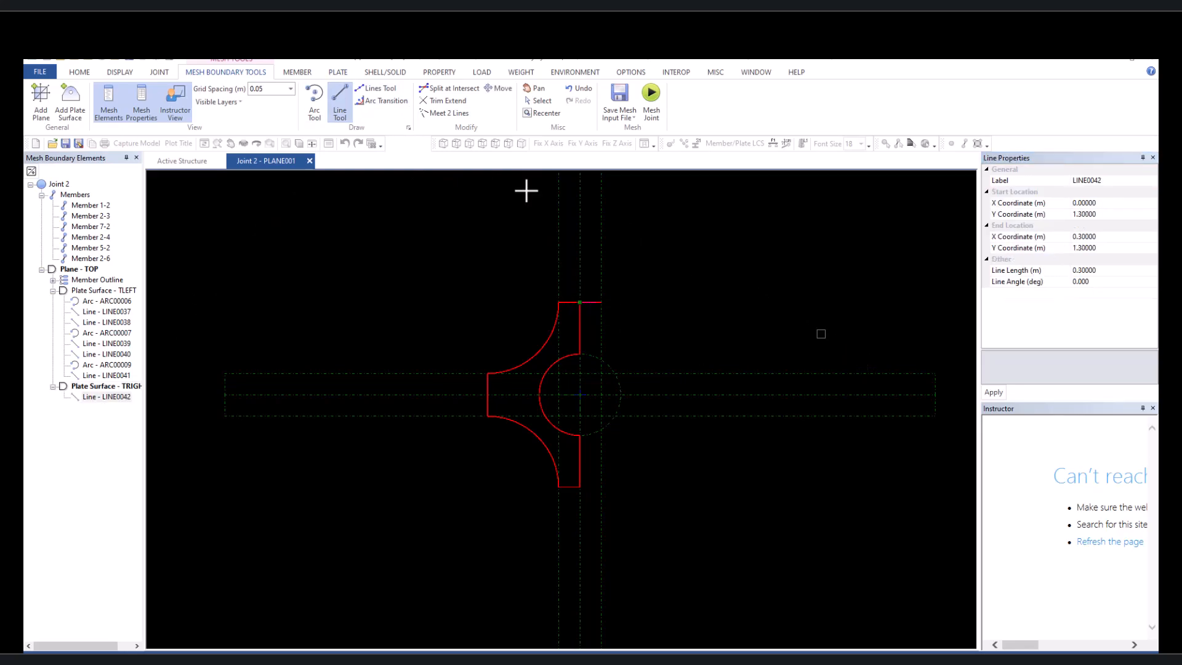
left_click(387, 101)
left_click(601, 320)
left_click(716, 373)
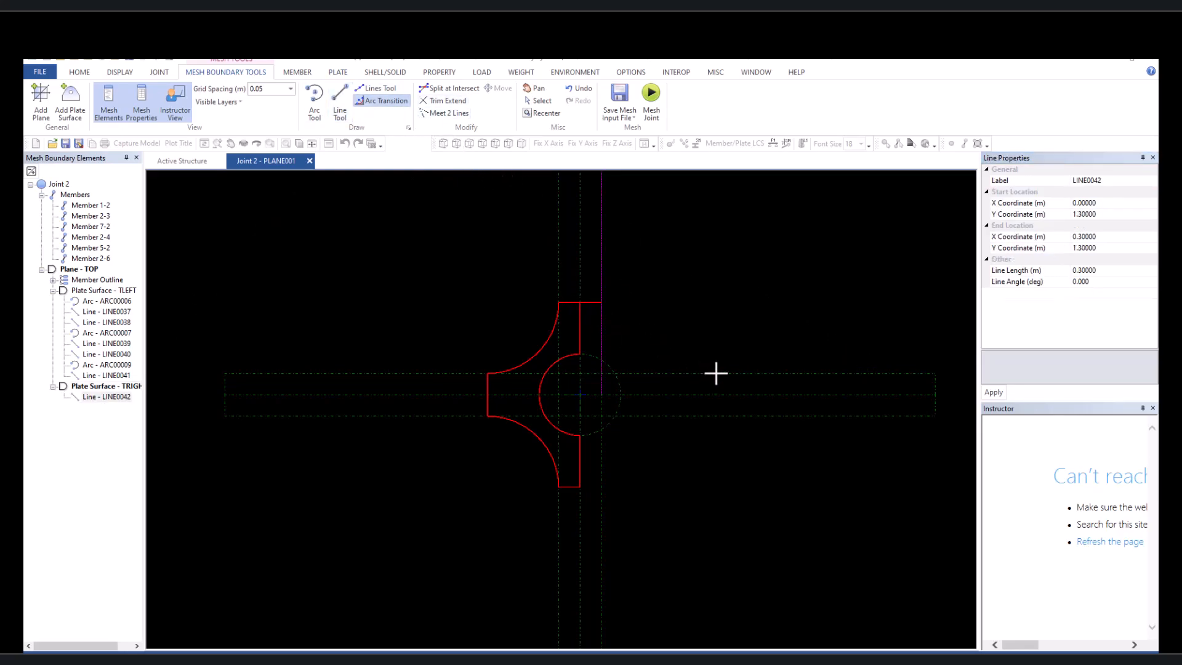
left_click(725, 290)
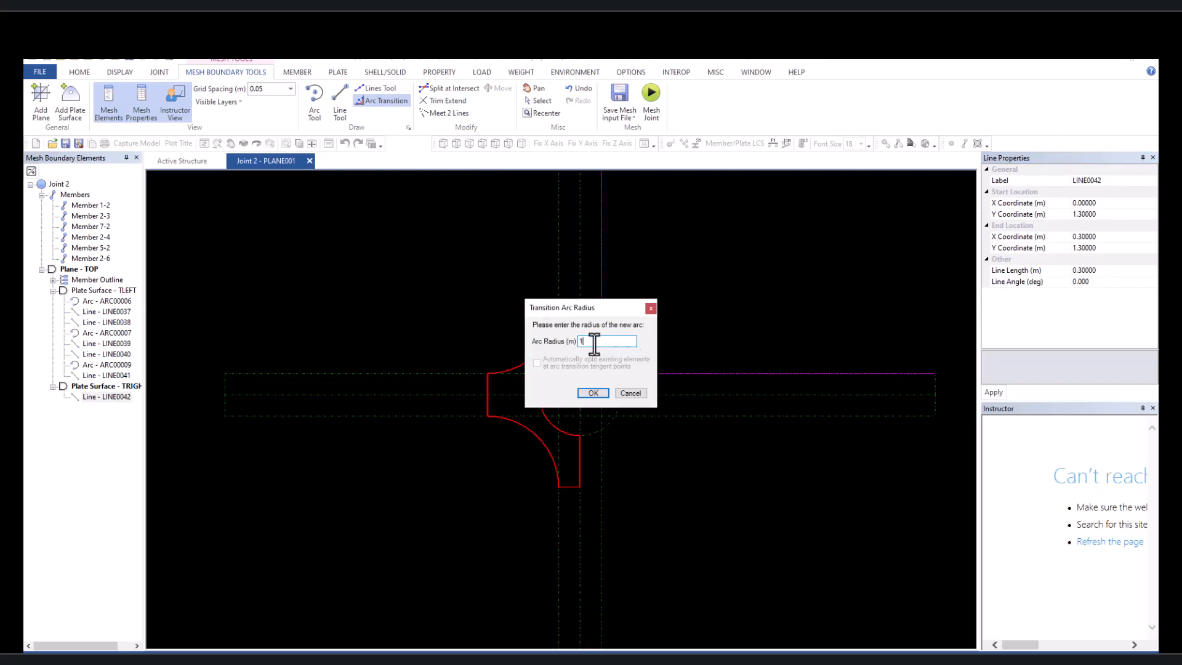
left_click(594, 394)
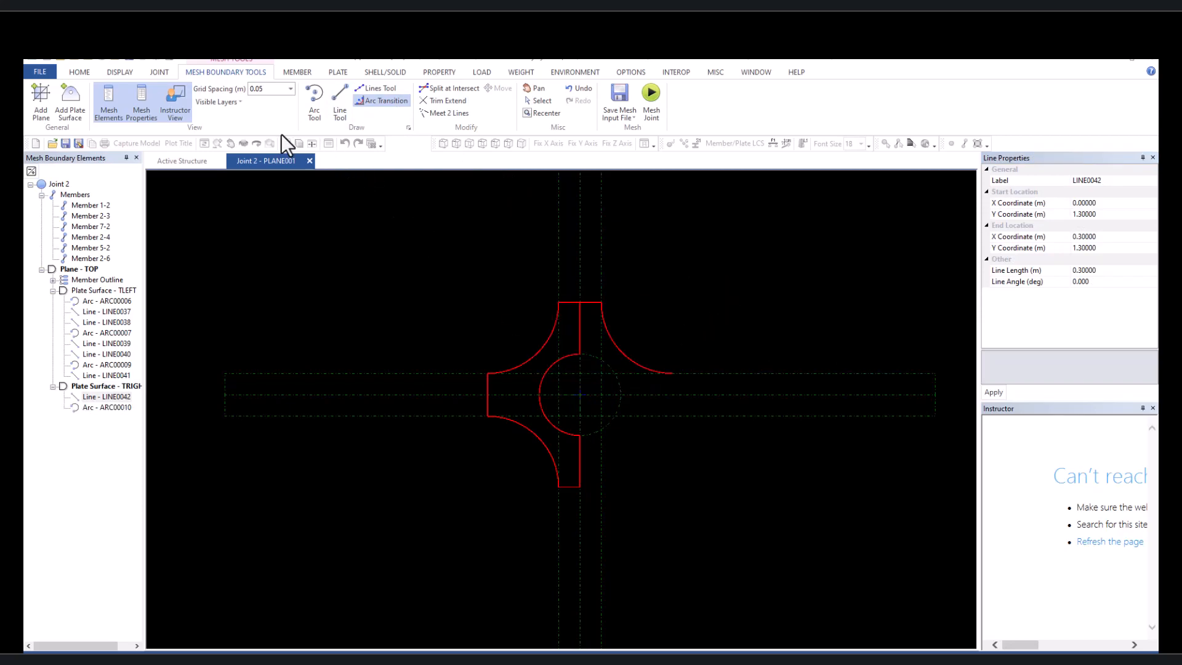
Step: Draw a 0.6 m vertical line across the right member from the arc's end and a 1 m radius transition arc to the lower member's right edge
left_click(342, 95)
left_click(672, 373)
left_click(673, 416)
left_click(386, 101)
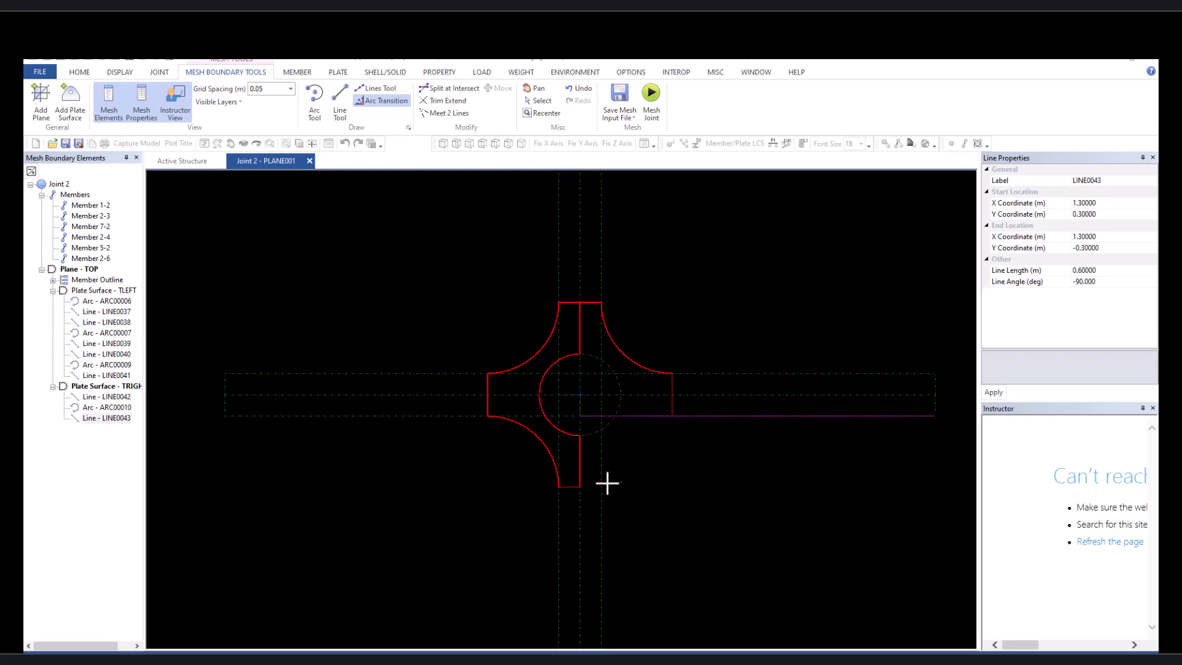
left_click(601, 406)
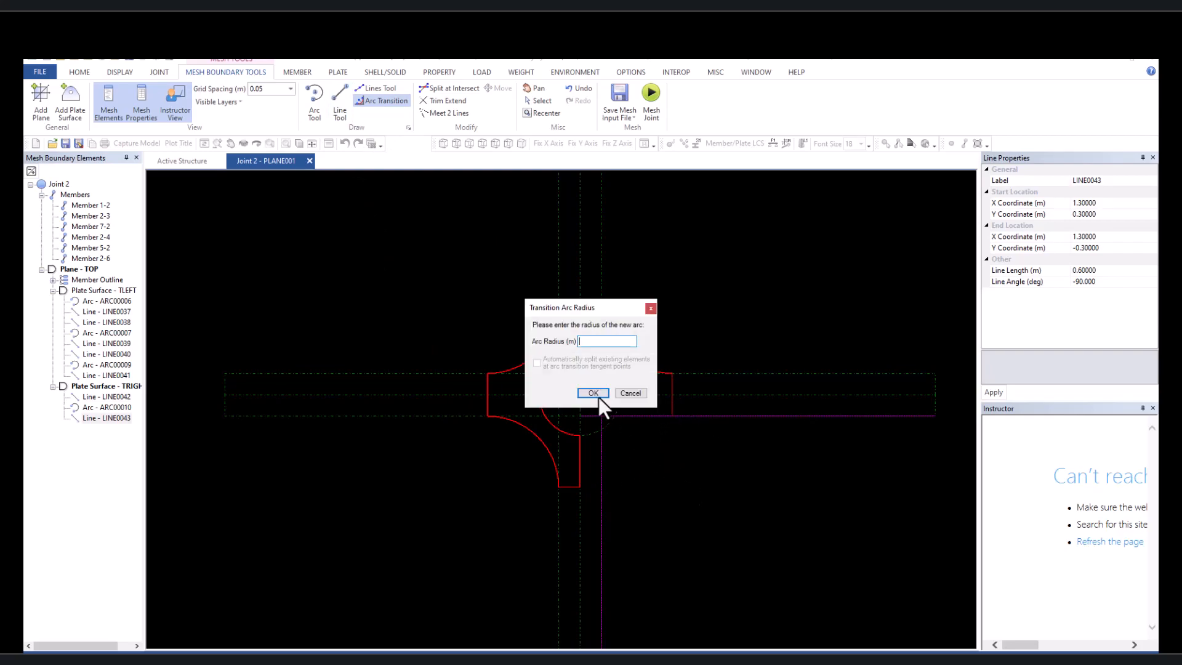
left_click(594, 392)
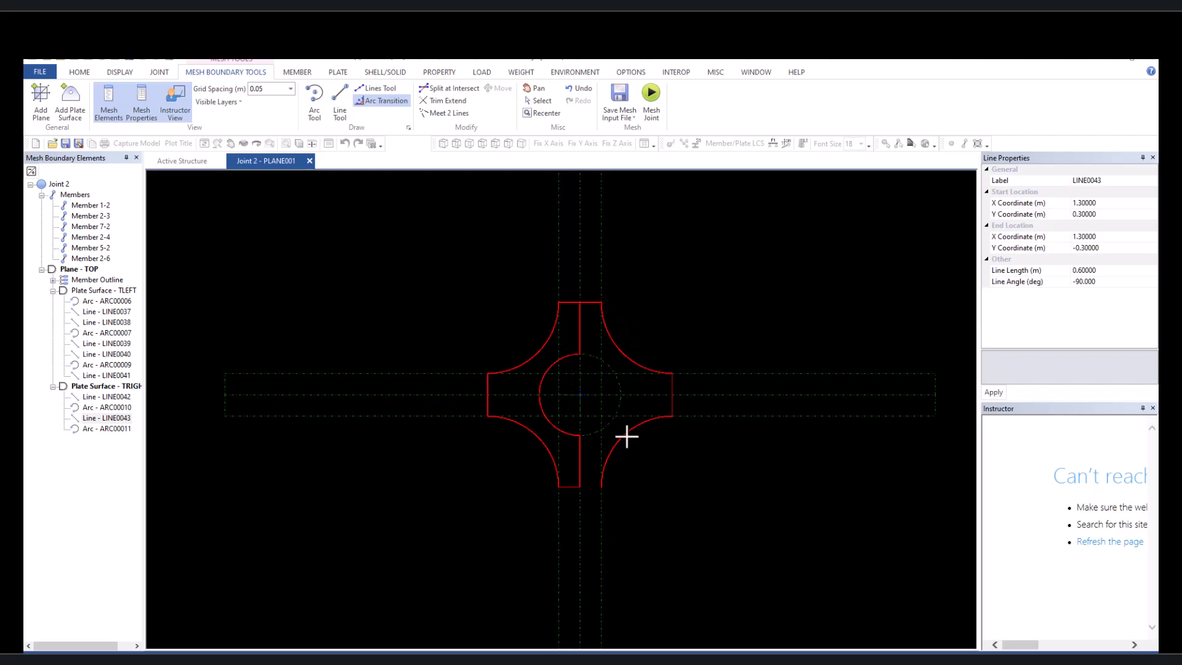
Step: Draw a 0.3 m line from the lower right arc's end to the centreline, continuing 0.725 m up to the column circle
left_click(341, 95)
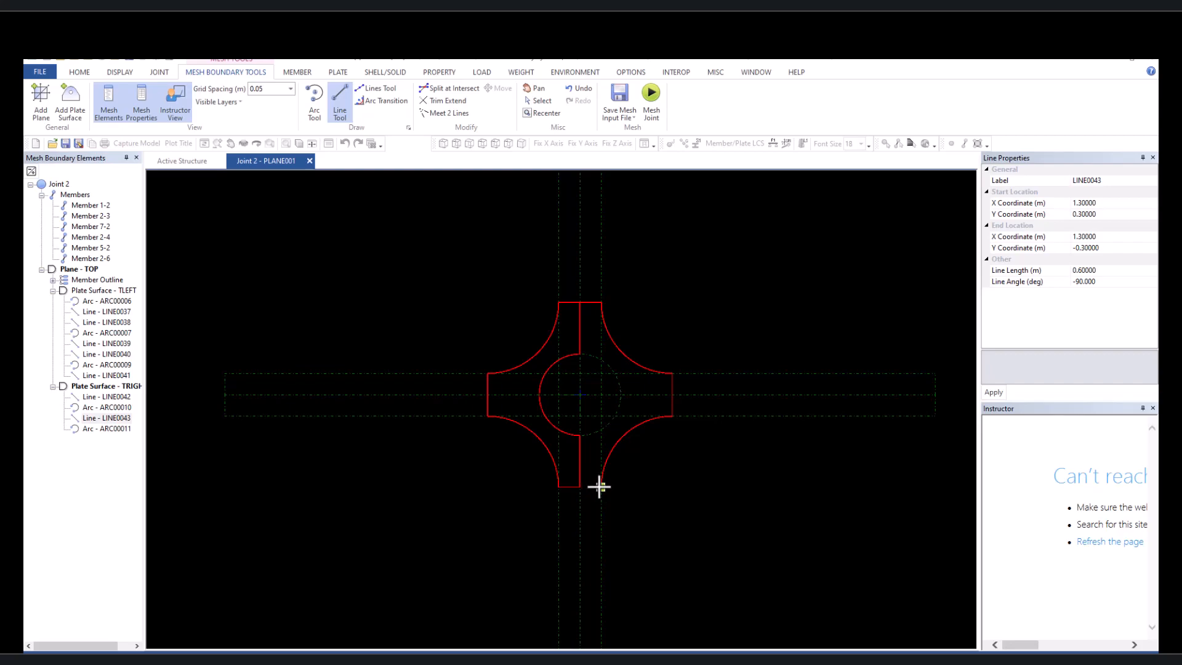
left_click(597, 487)
scroll(578, 486, "up", 2)
left_click(561, 401)
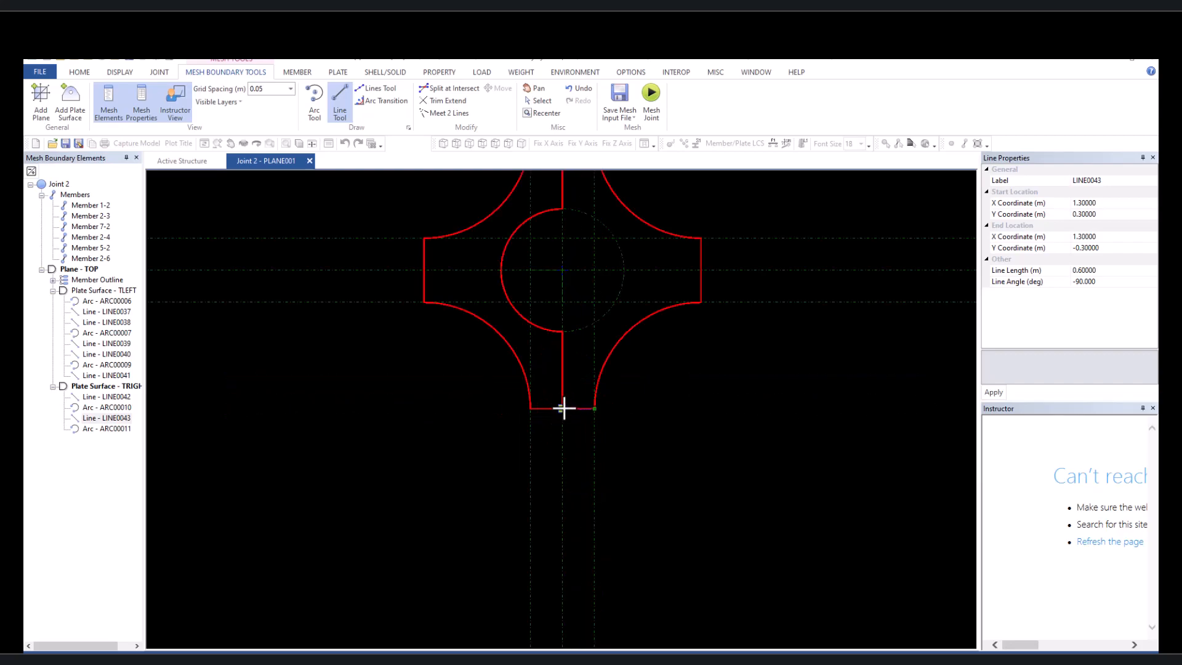
scroll(589, 475, "down", 2)
scroll(545, 293, "up", 2)
scroll(563, 443, "down", 1)
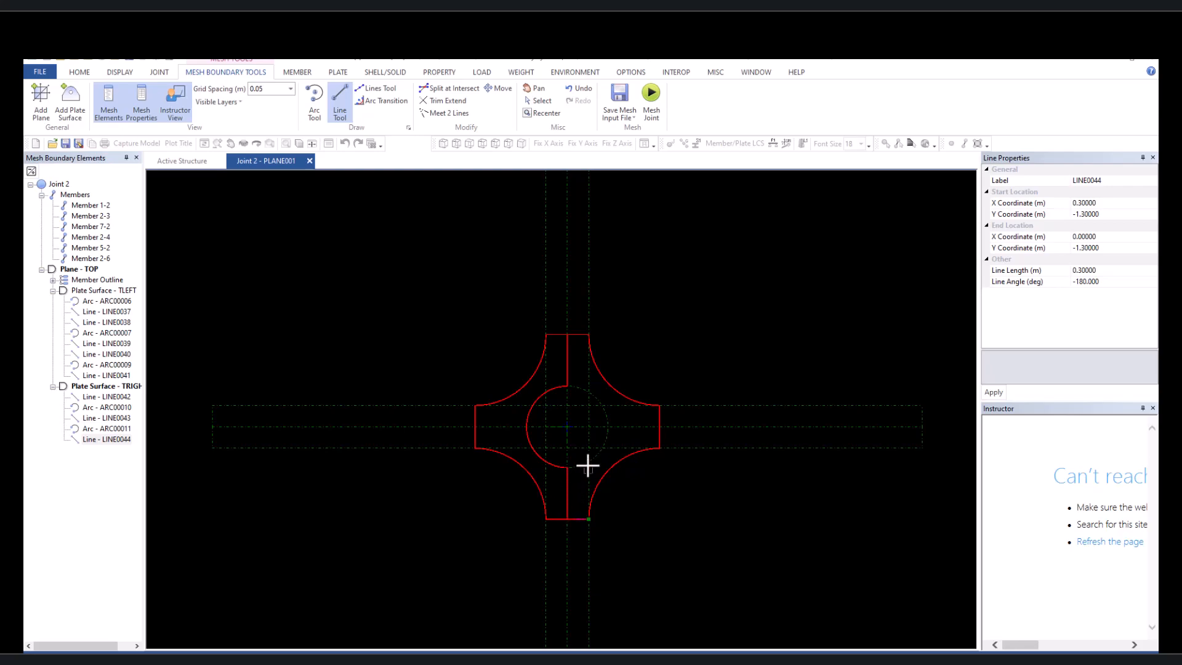
left_click(566, 519)
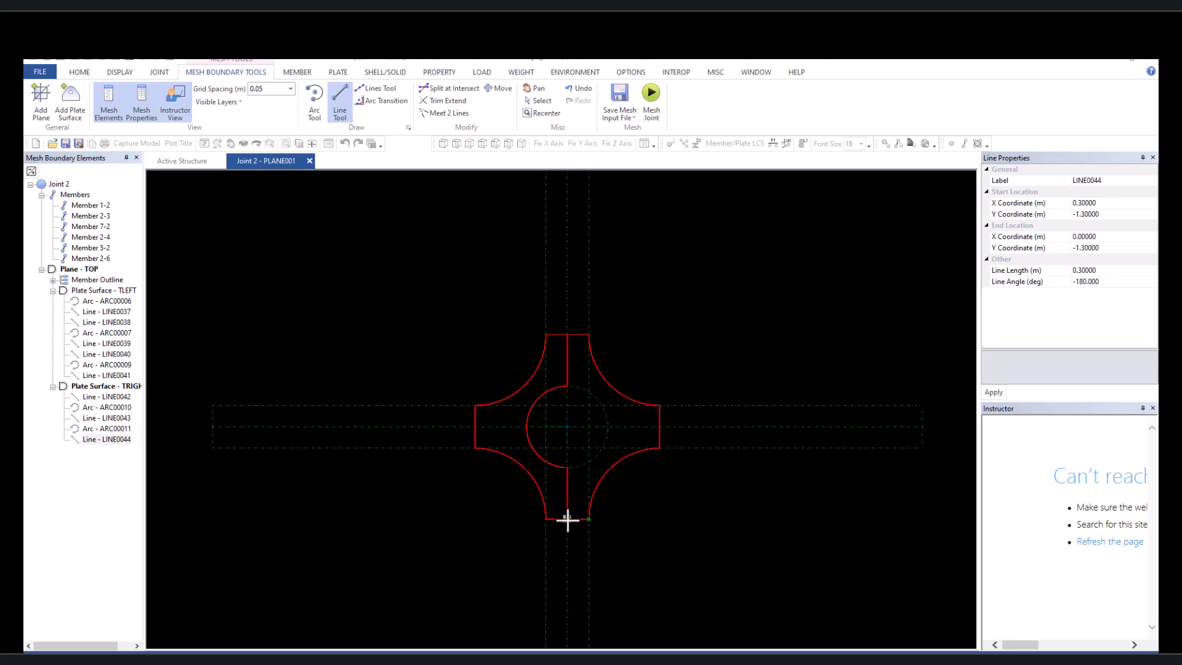
left_click(566, 467)
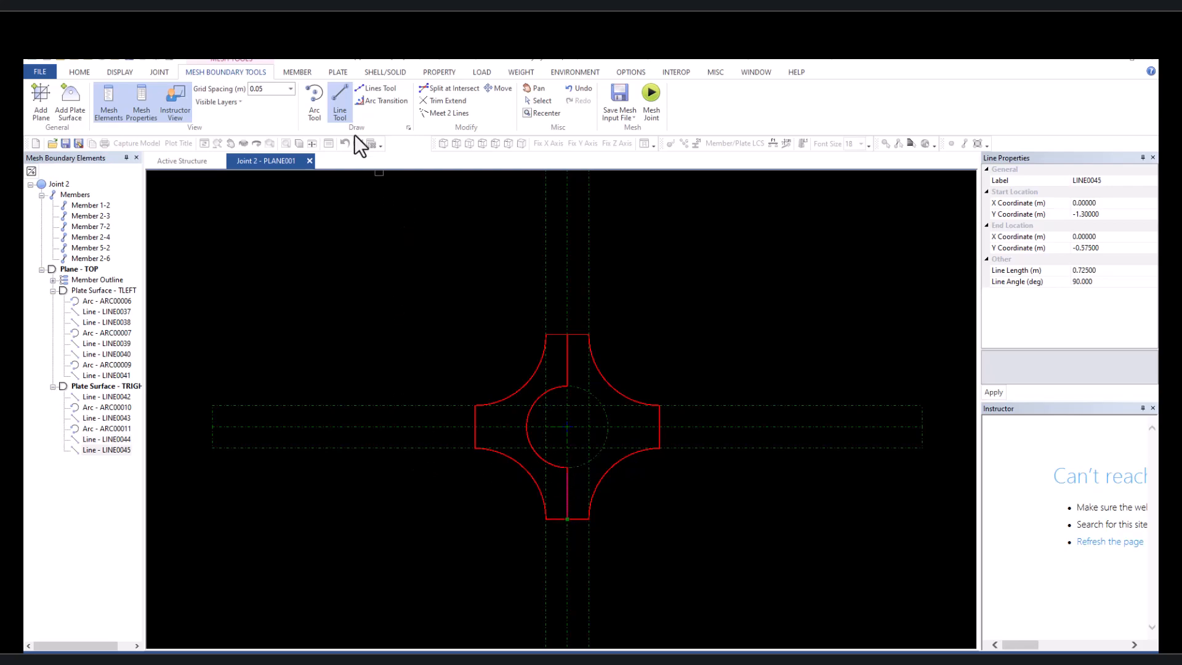
Step: Draw a 180-degree counterclockwise arc of 0.575 m radius along the right half of the column circle
left_click(315, 102)
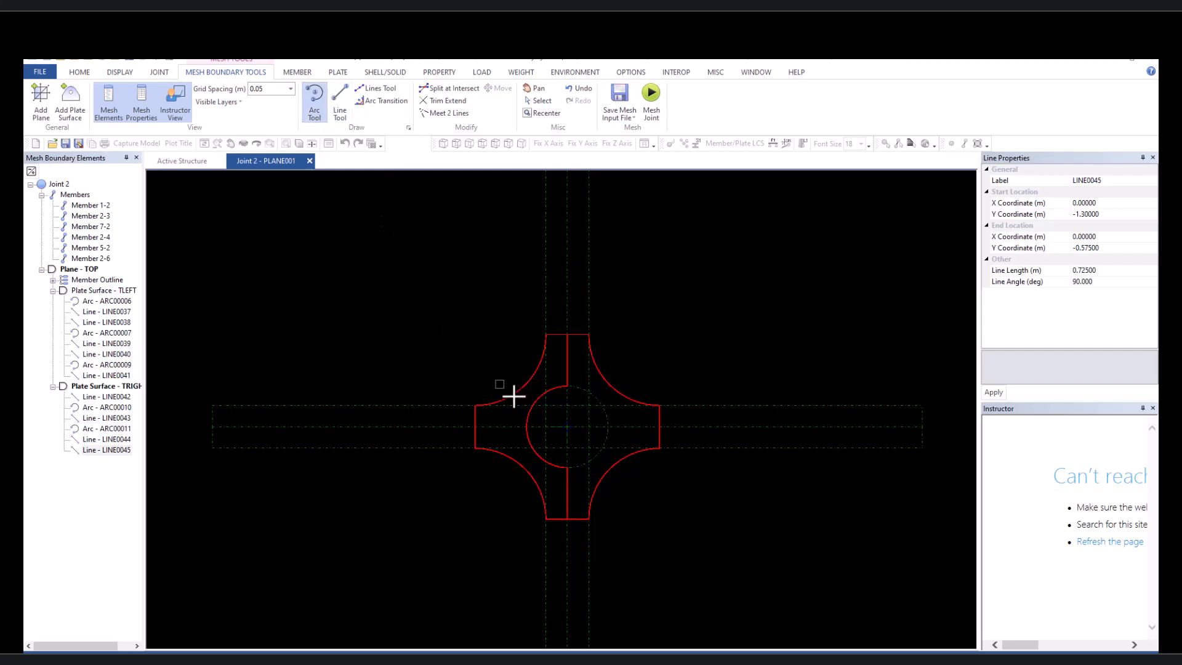
left_click(567, 426)
left_click(567, 468)
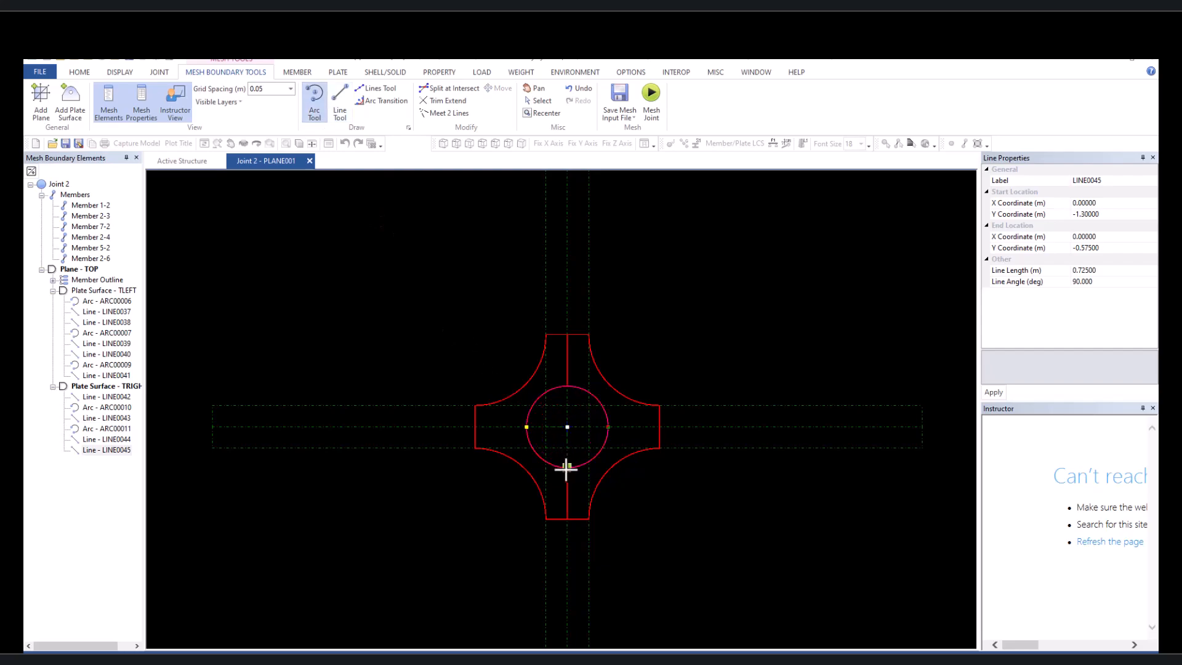
left_click(567, 386)
Step: Close the TRIGHT boundary with a 0.725 m line up the centreline from the column circle, and collapse both plate surfaces' element lists
left_click(338, 101)
left_click(567, 386)
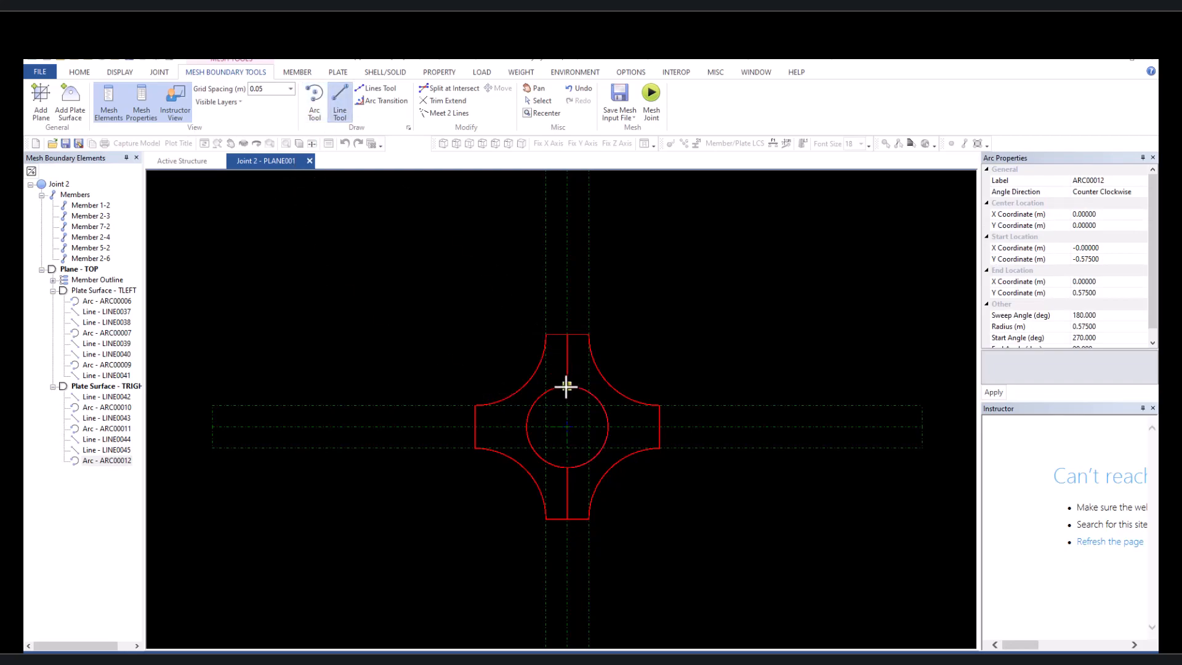
left_click(566, 334)
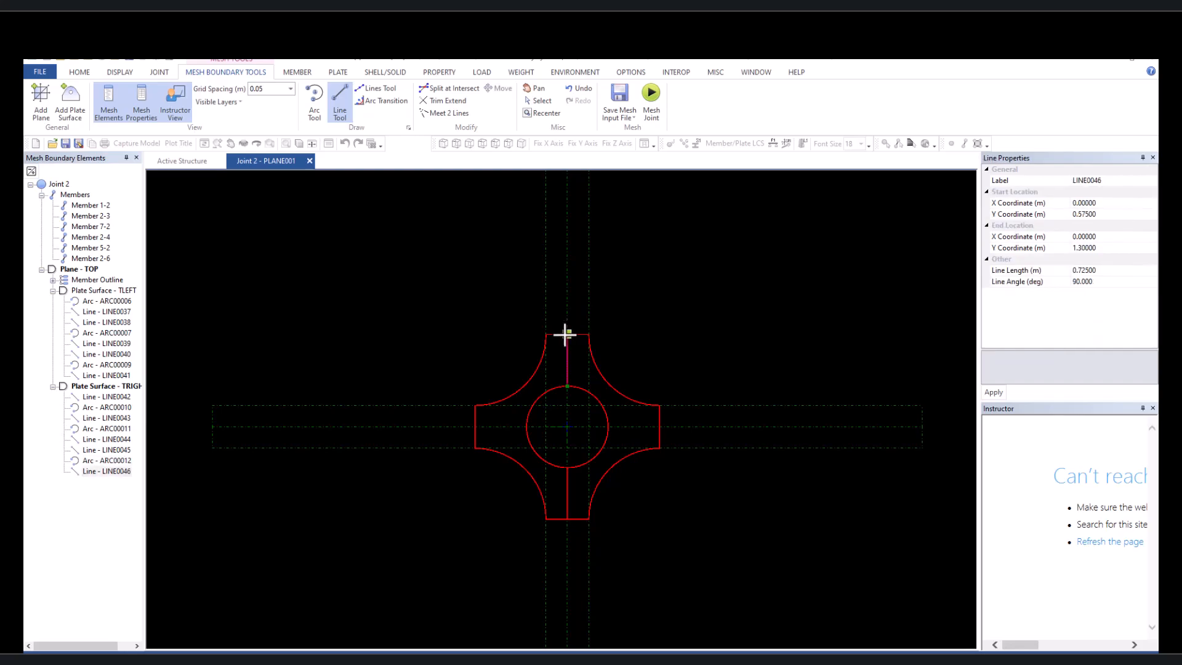
left_click(53, 388)
left_click(53, 291)
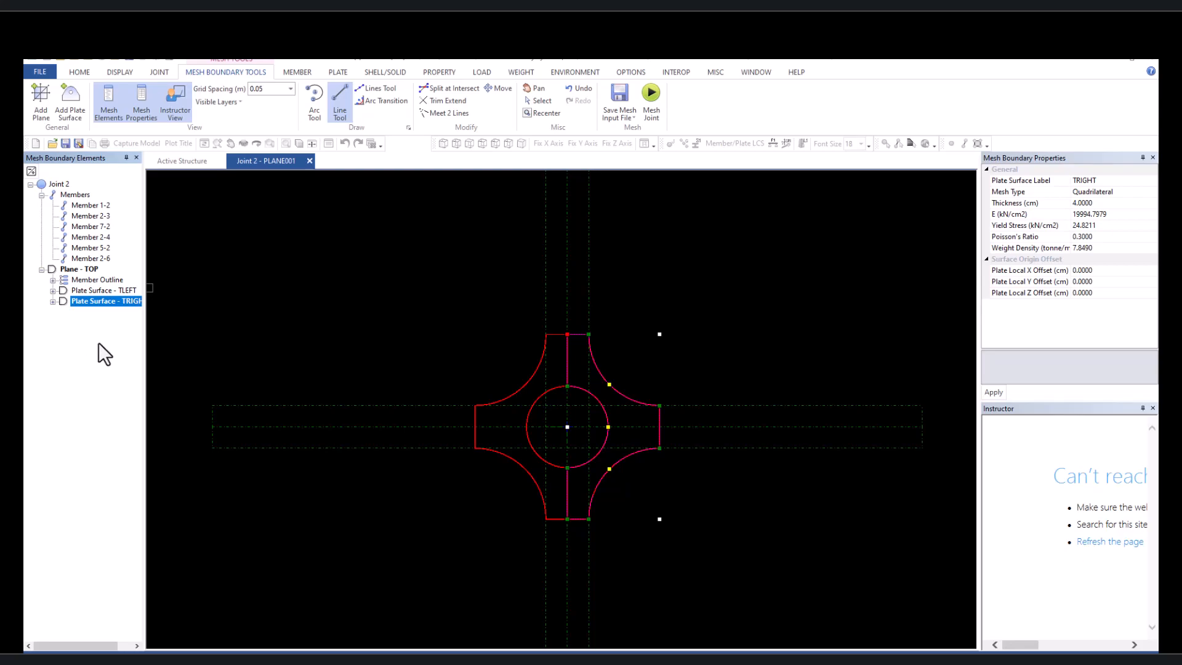
Step: Add a plane described as BOTTOM with a plane offset of -48 cm
left_click(36, 103)
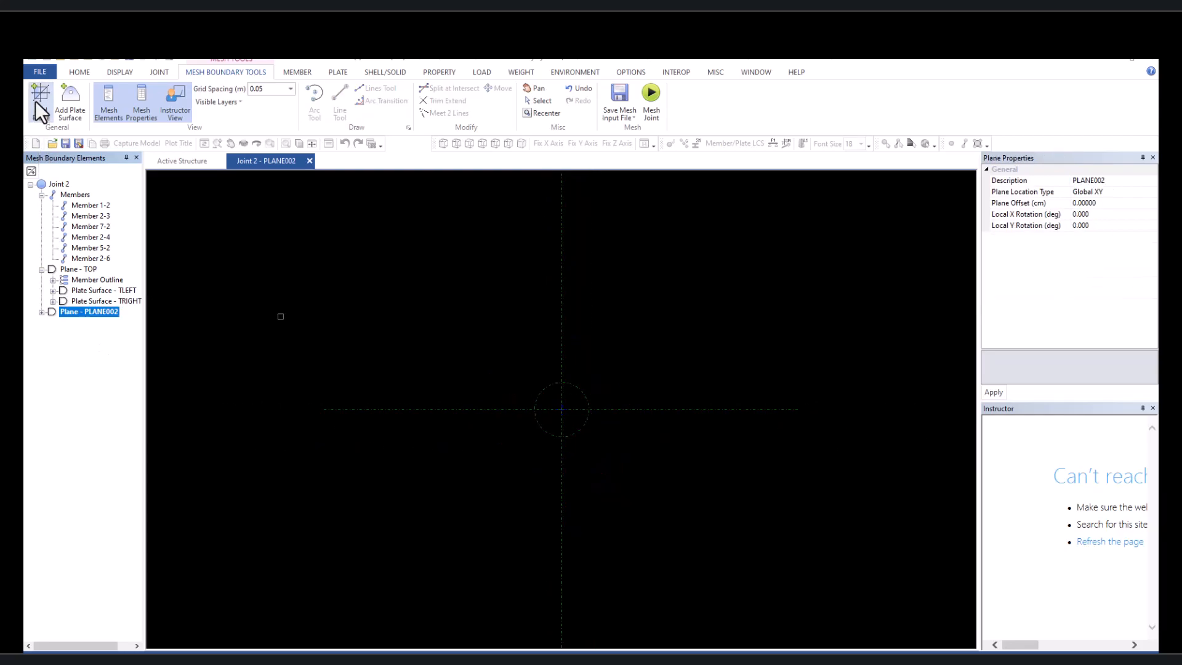
left_click(1105, 181)
type("BOTTOM")
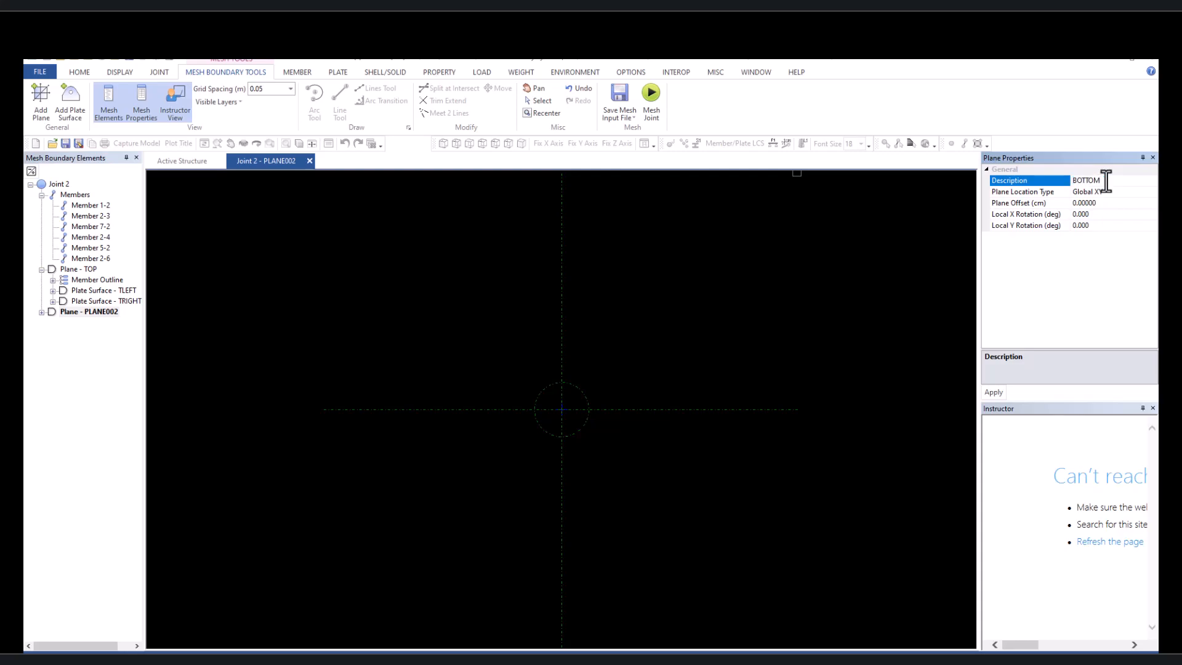
left_click(1127, 206)
double_click(1126, 207)
type("-48")
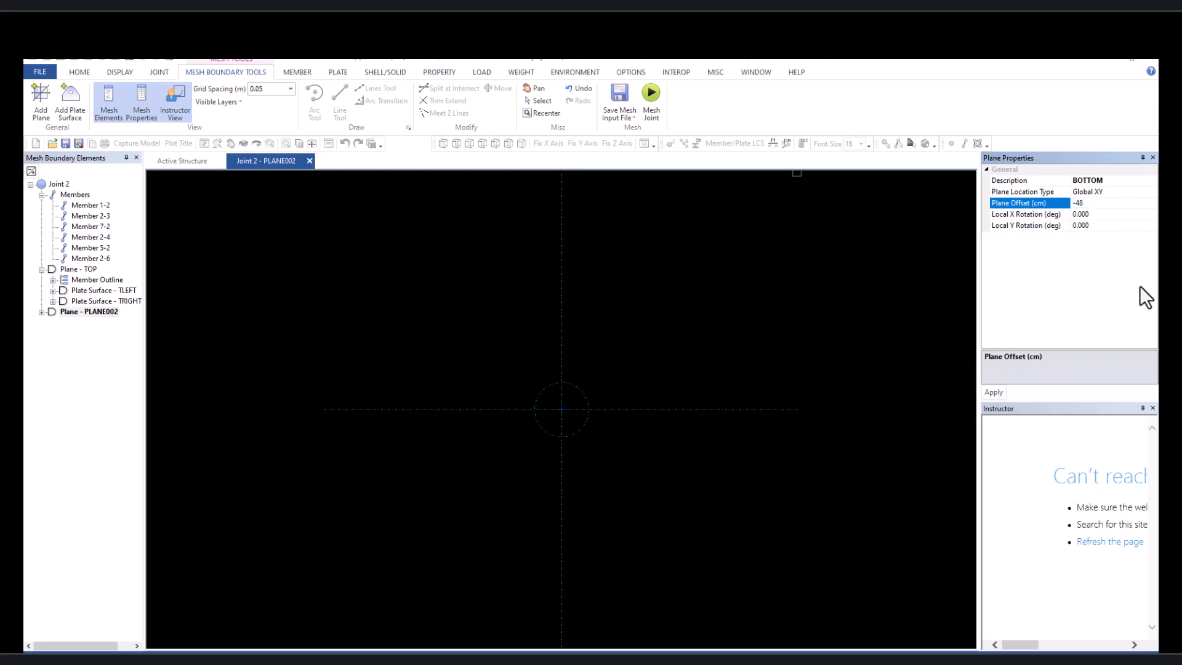
left_click(994, 393)
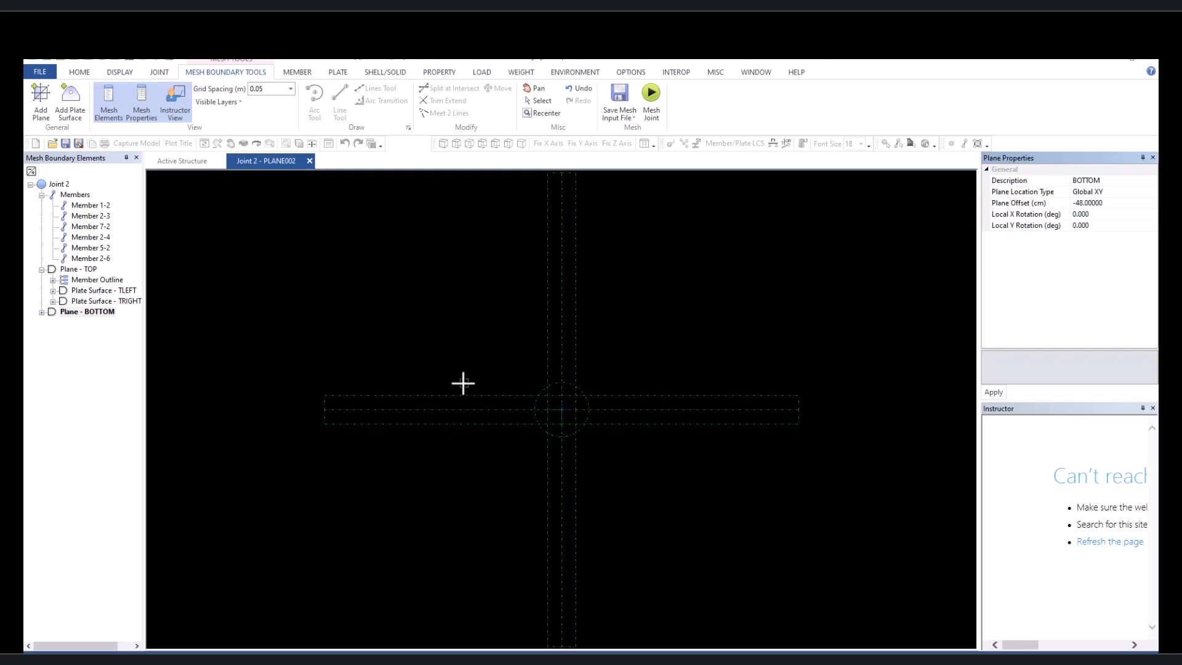
Step: Copy the TLEFT plate surface from the TOP plane into the BOTTOM plane
left_click(101, 291)
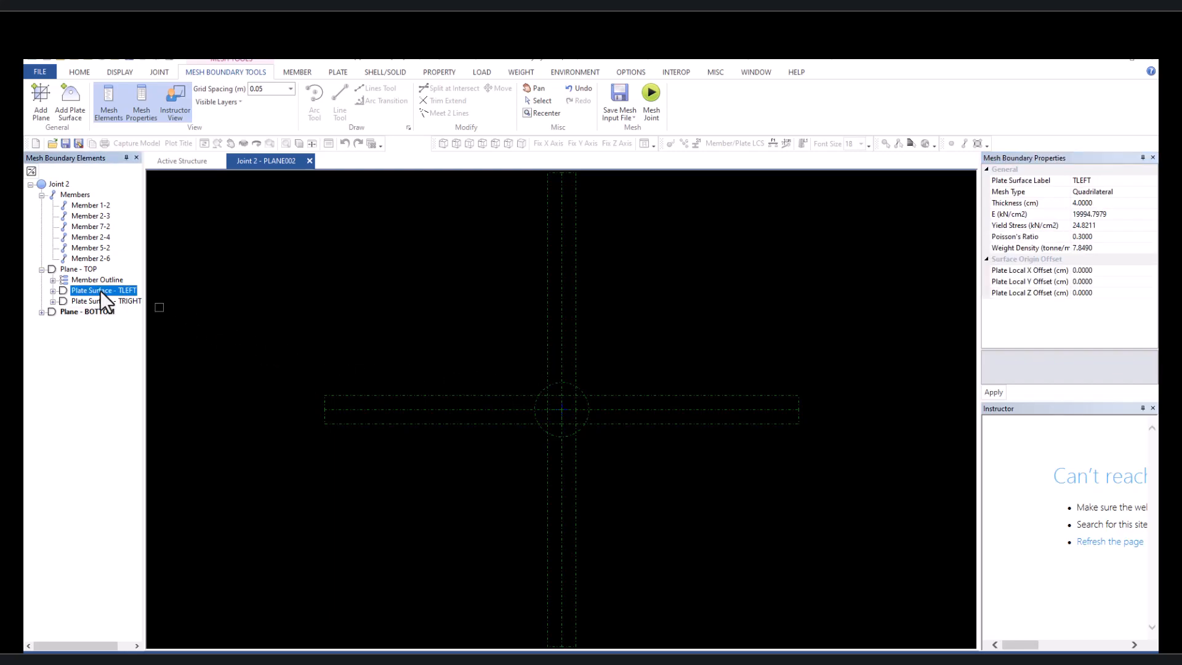
right_click(101, 291)
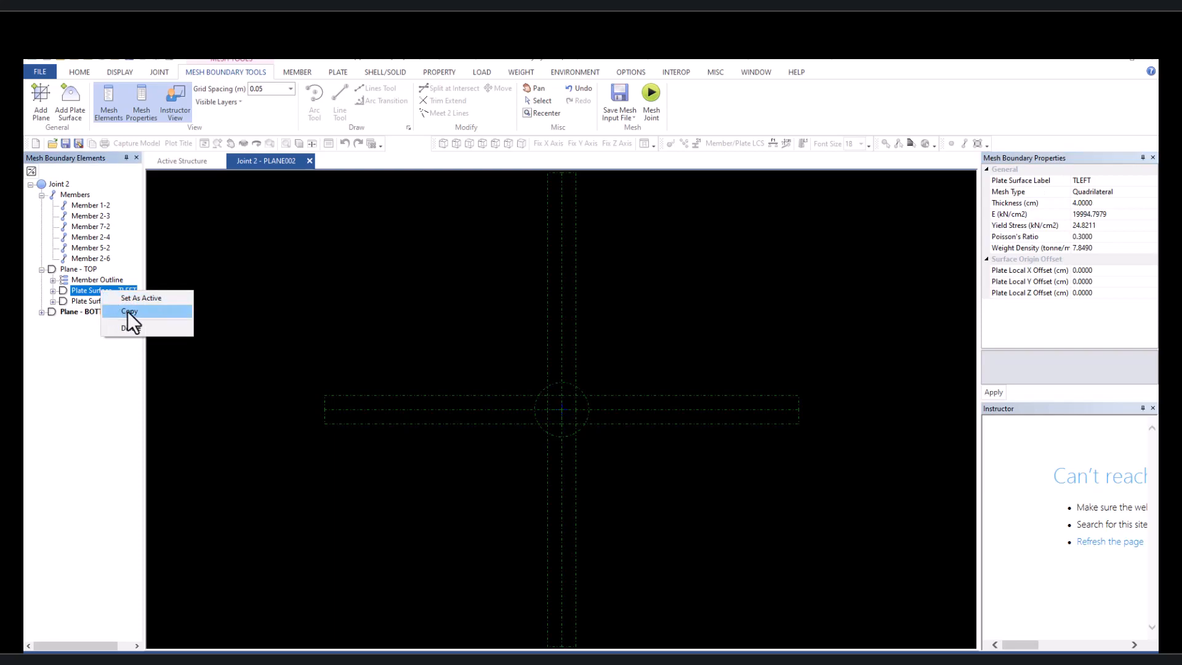
left_click(127, 312)
left_click(95, 313)
right_click(96, 313)
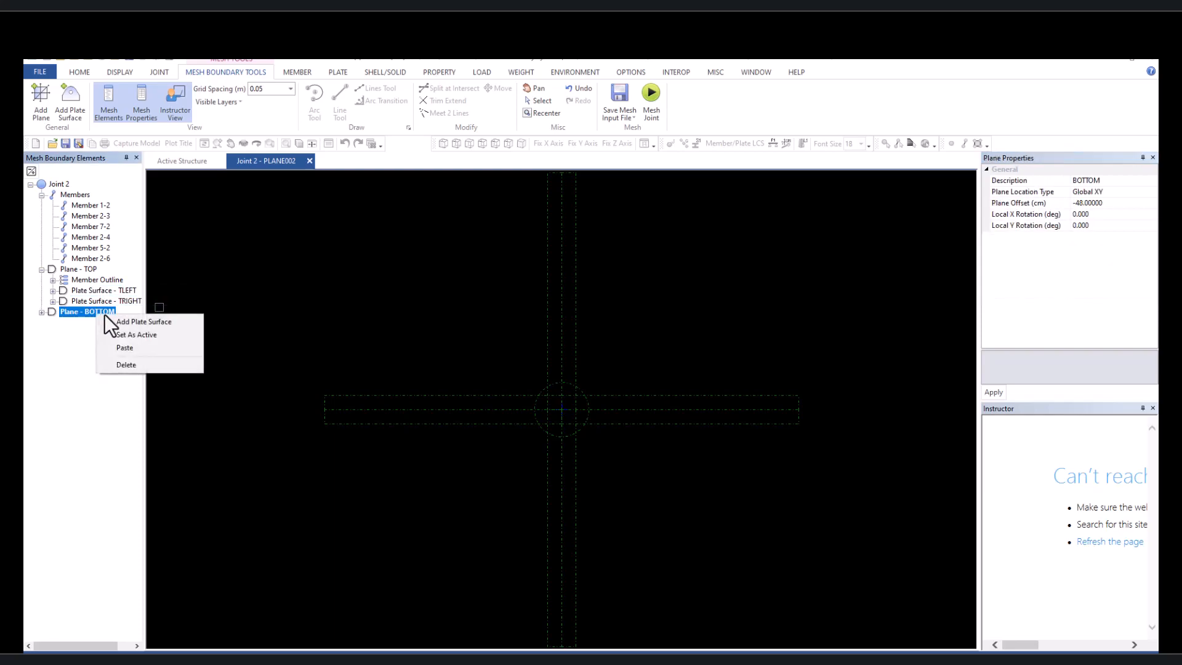
left_click(124, 347)
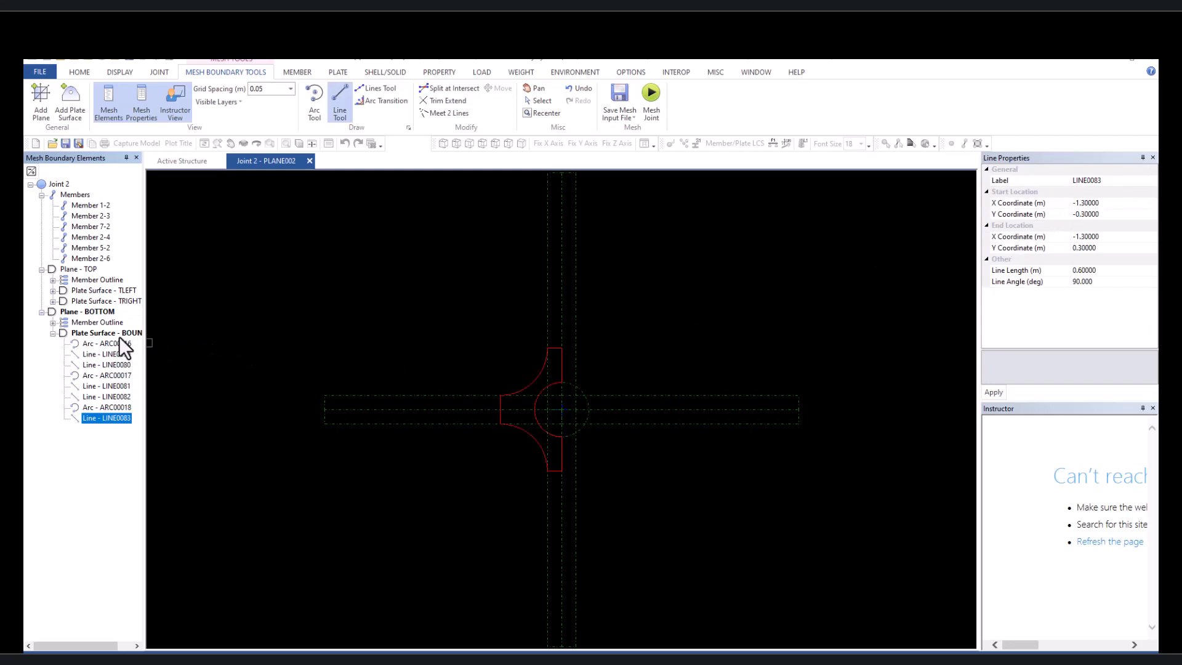
Step: Label the pasted plate surface in the BOTTOM plane BLEFT
left_click(121, 335)
left_click(1116, 180)
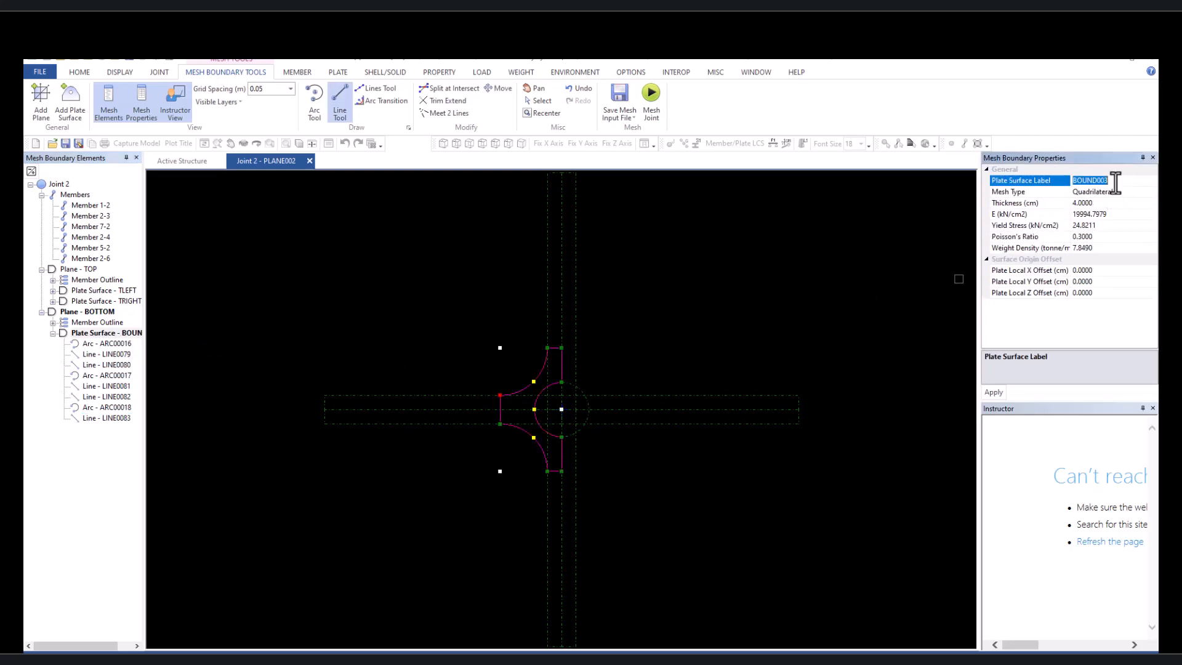
type("BLEFT")
left_click(1002, 393)
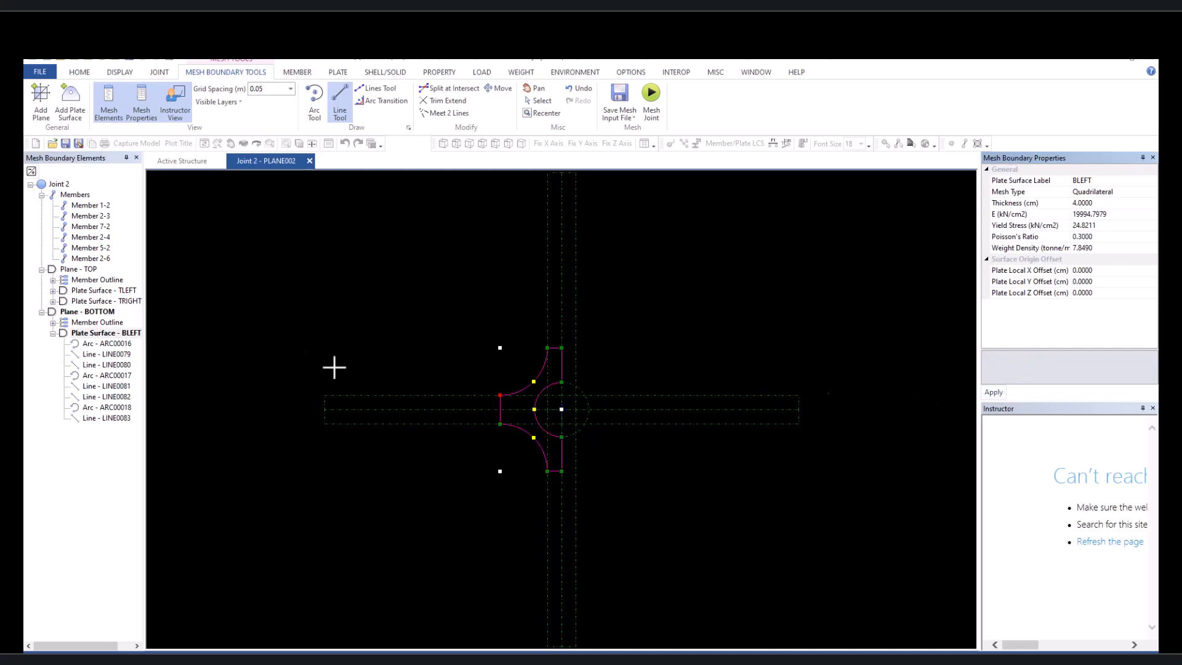
Step: Copy the TRIGHT plate surface from the TOP plane into the BOTTOM plane
left_click(103, 301)
right_click(105, 302)
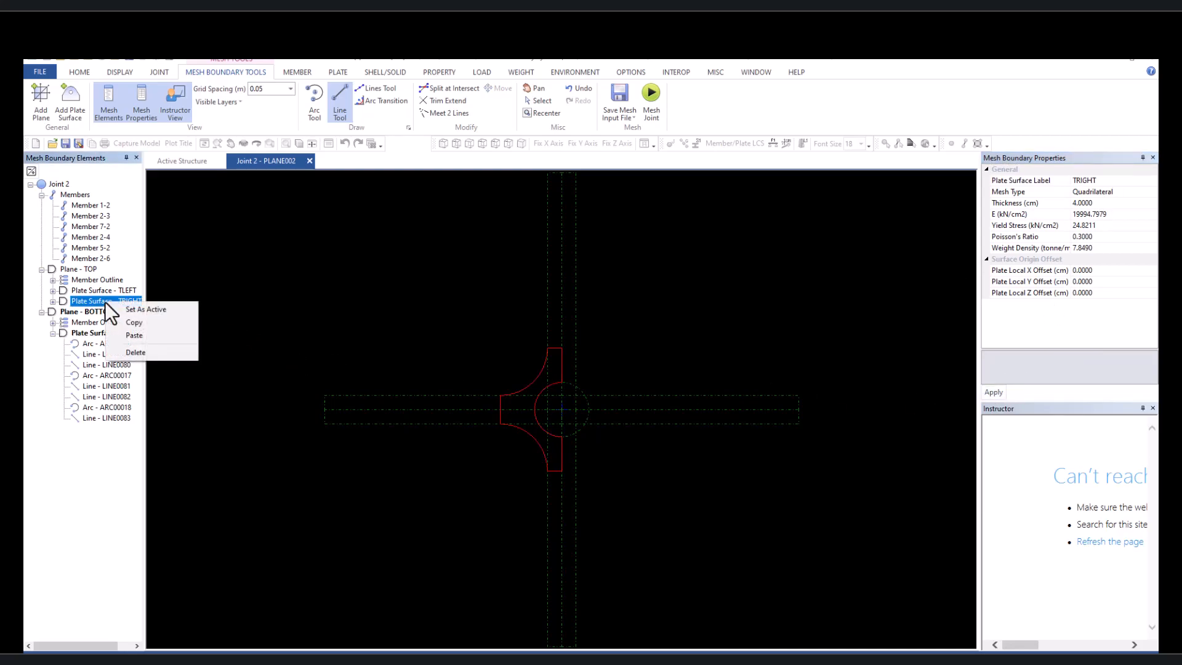
left_click(136, 321)
left_click(92, 312)
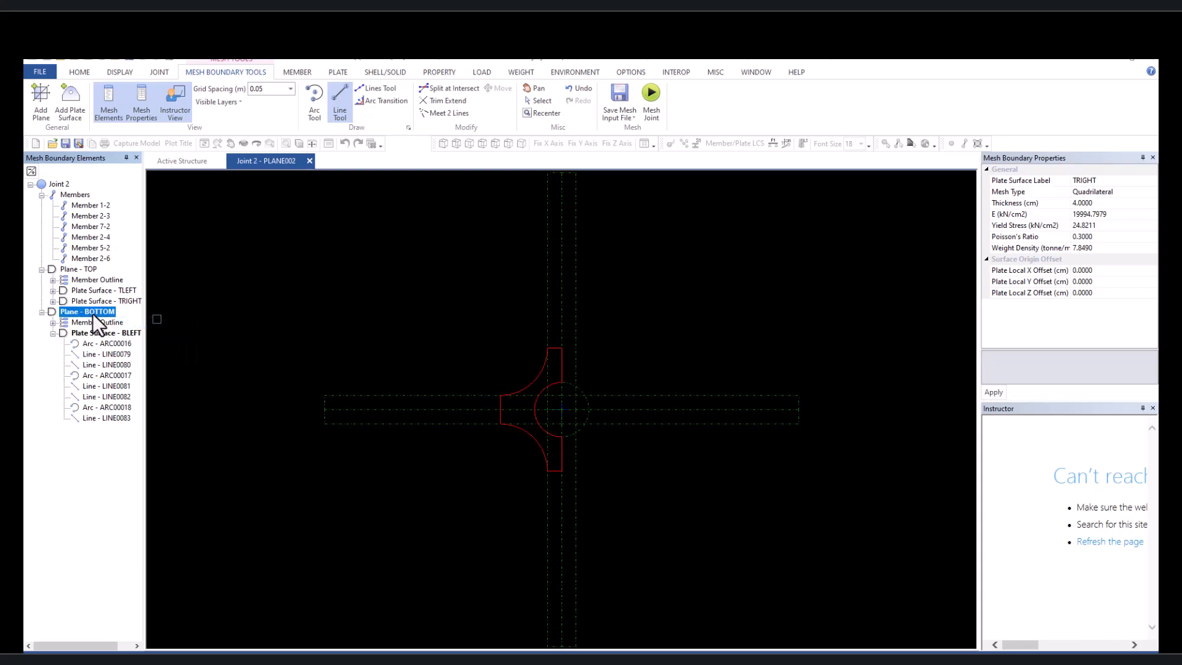
right_click(93, 313)
left_click(138, 349)
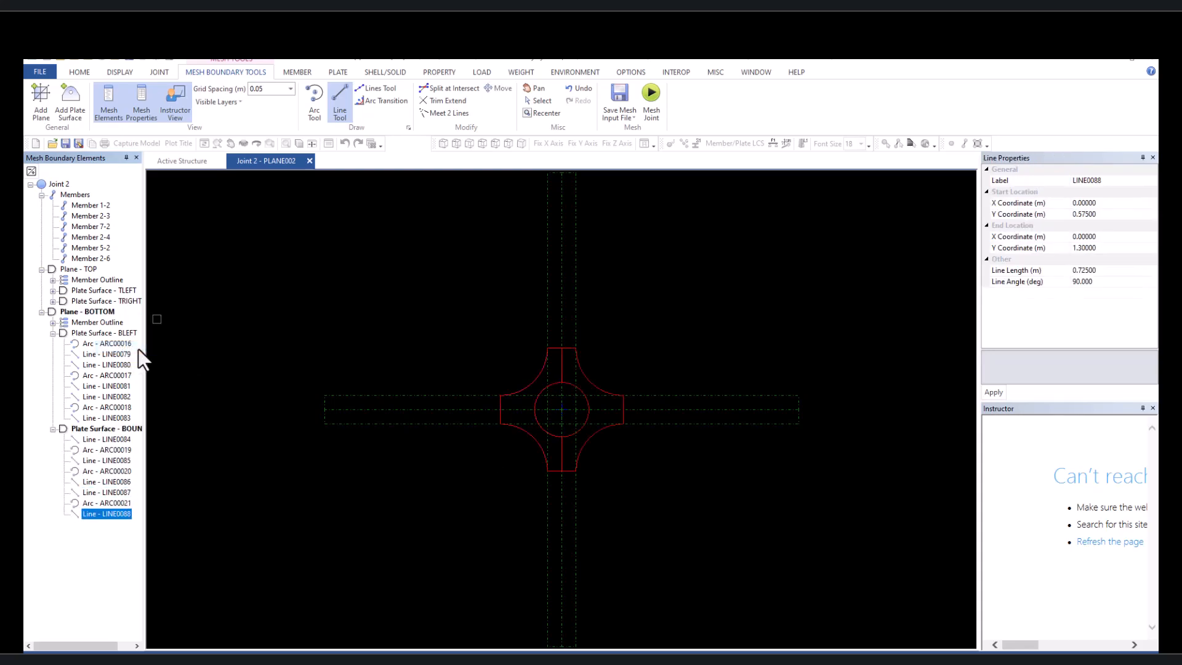
Step: Label the pasted plate surface in the BOTTOM plane BRIGHT, and collapse the element lists of both BOTTOM plate surfaces
left_click(105, 429)
left_click(1110, 180)
left_click(1111, 180)
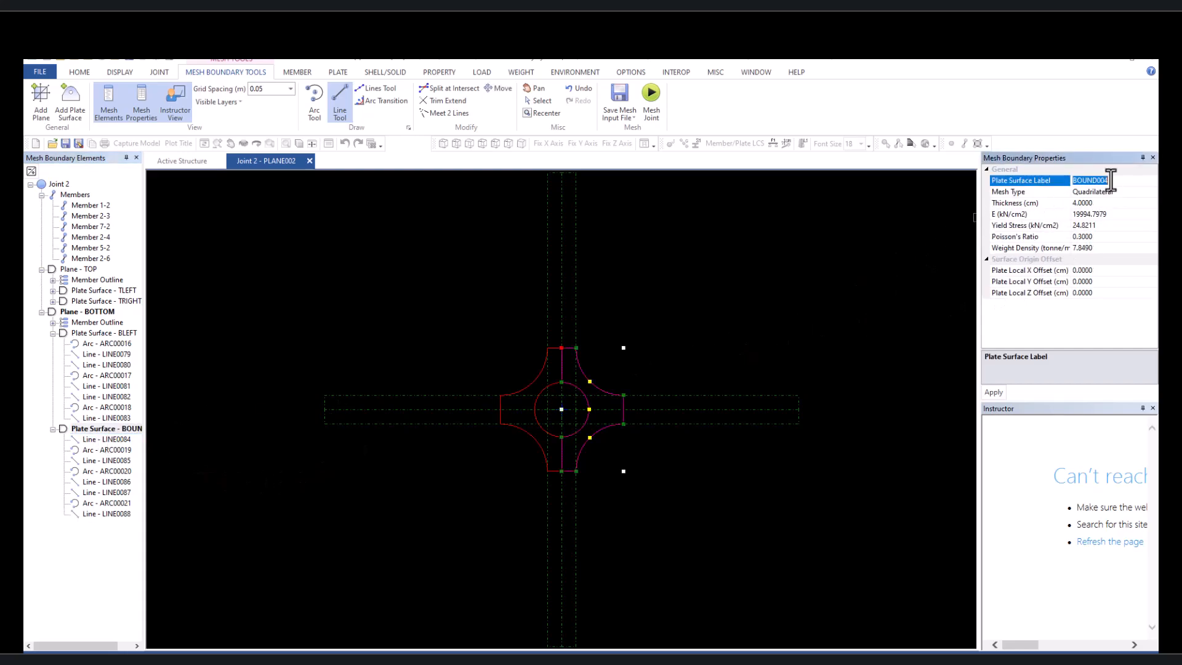
type("BRIGHT")
left_click(994, 394)
left_click(801, 277)
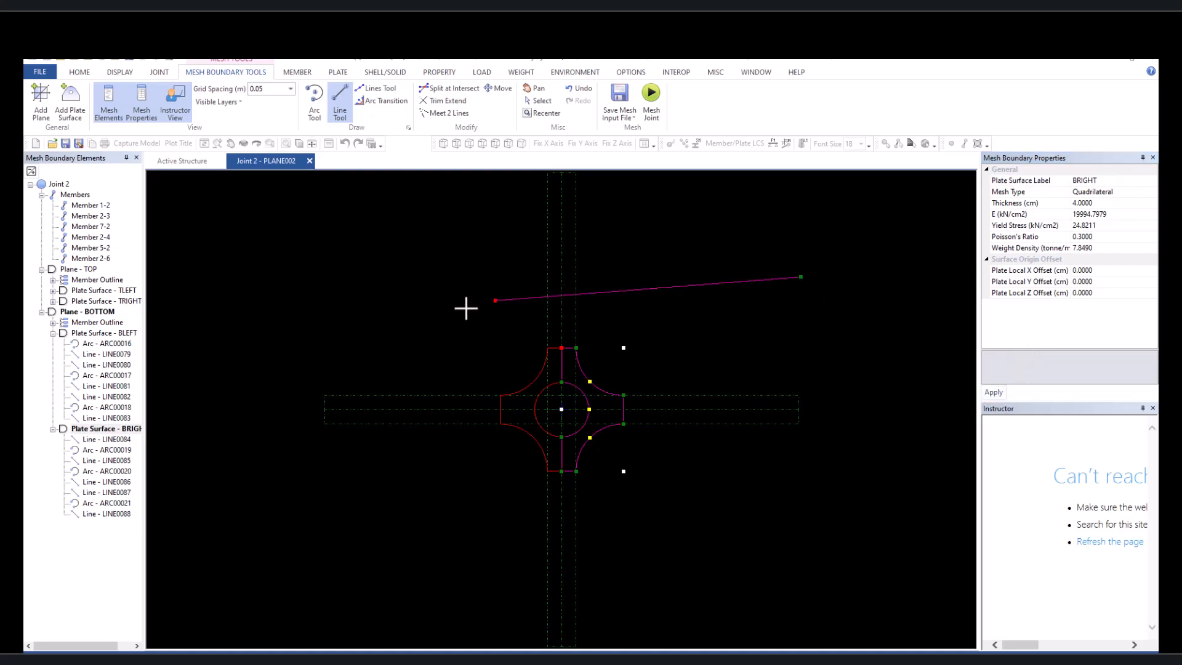
key("Escape")
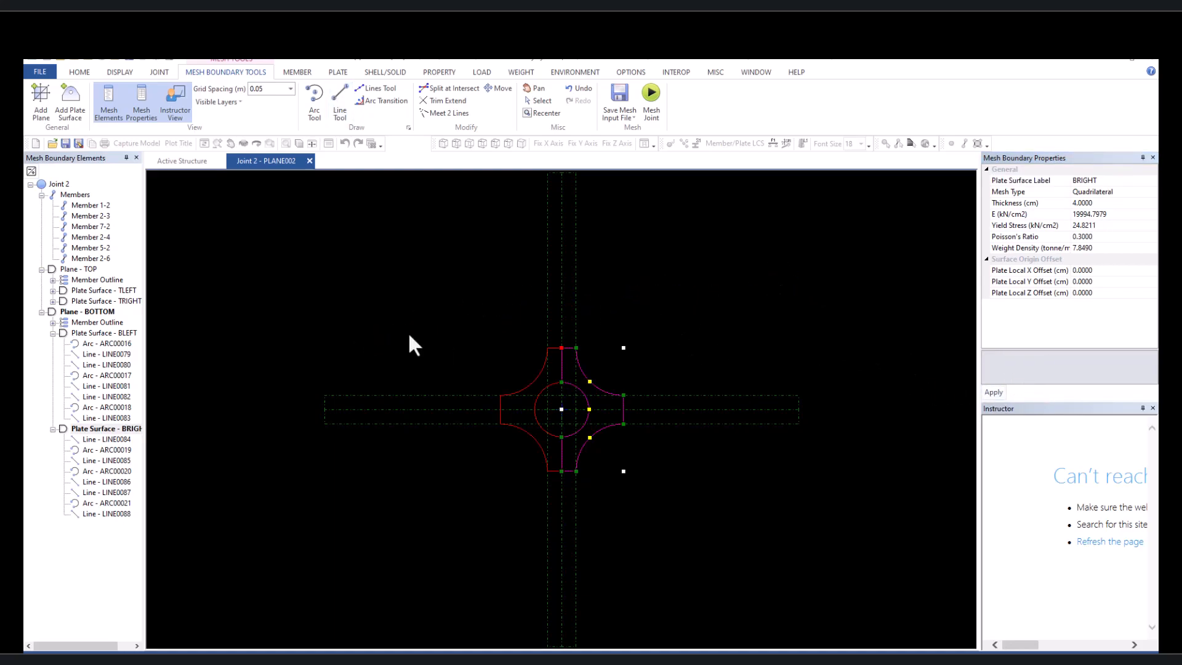
left_click(52, 429)
left_click(54, 333)
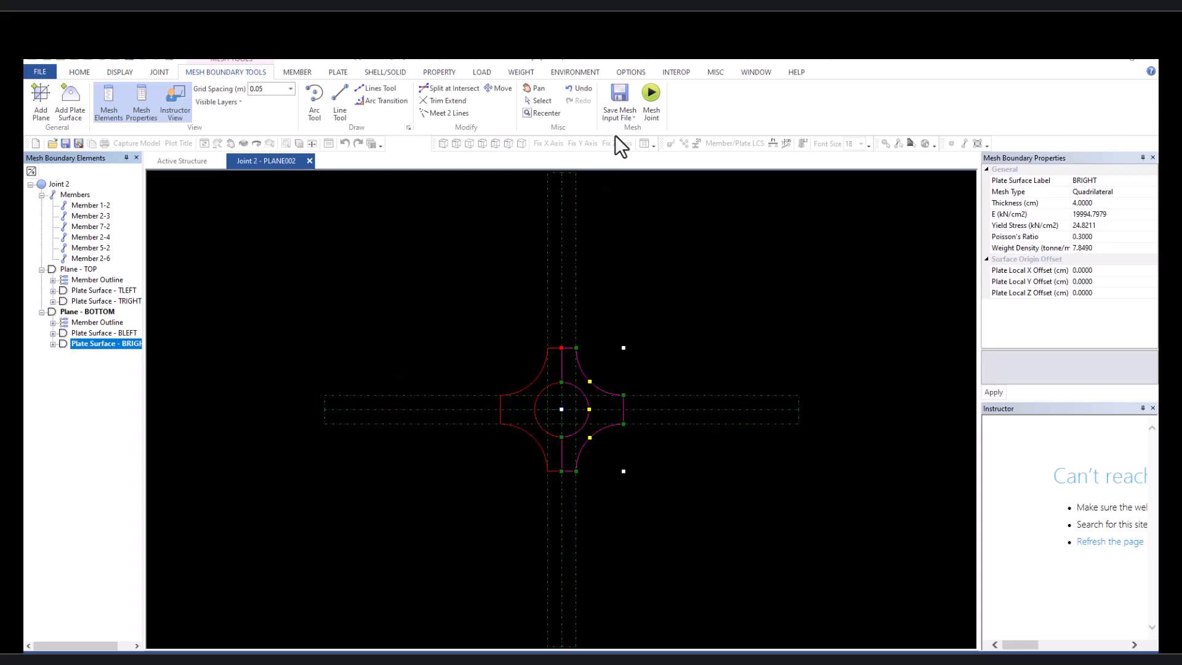
Step: Save the mesh input file as jtminp.dat in the Sample folder
left_click(623, 116)
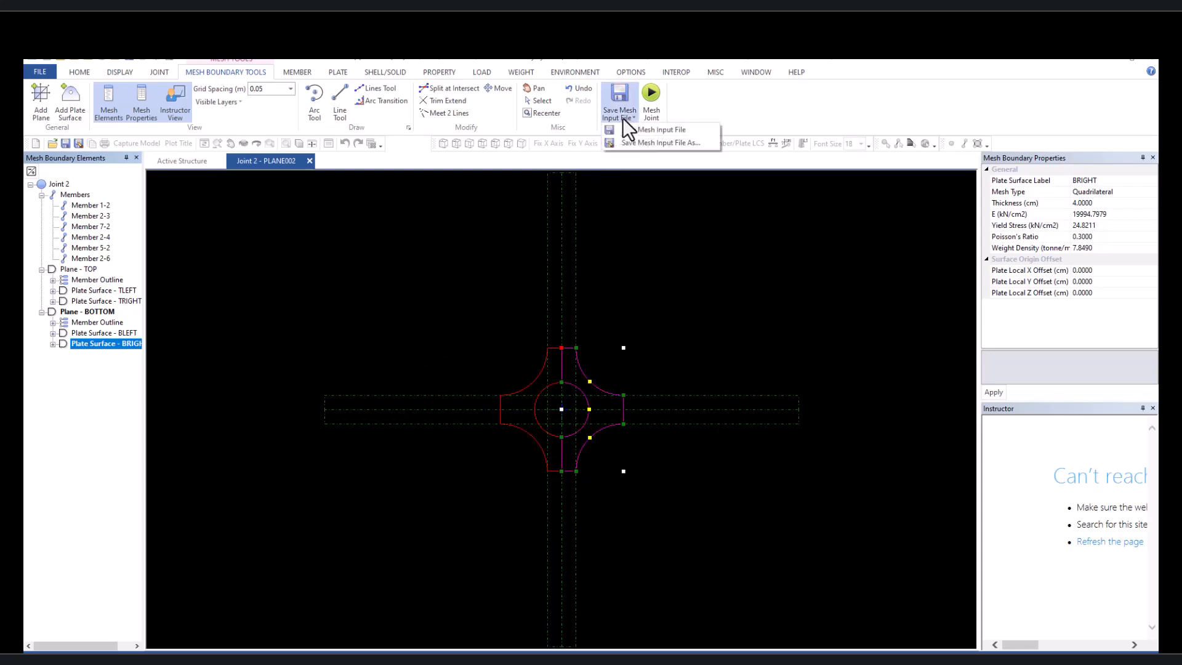
left_click(647, 145)
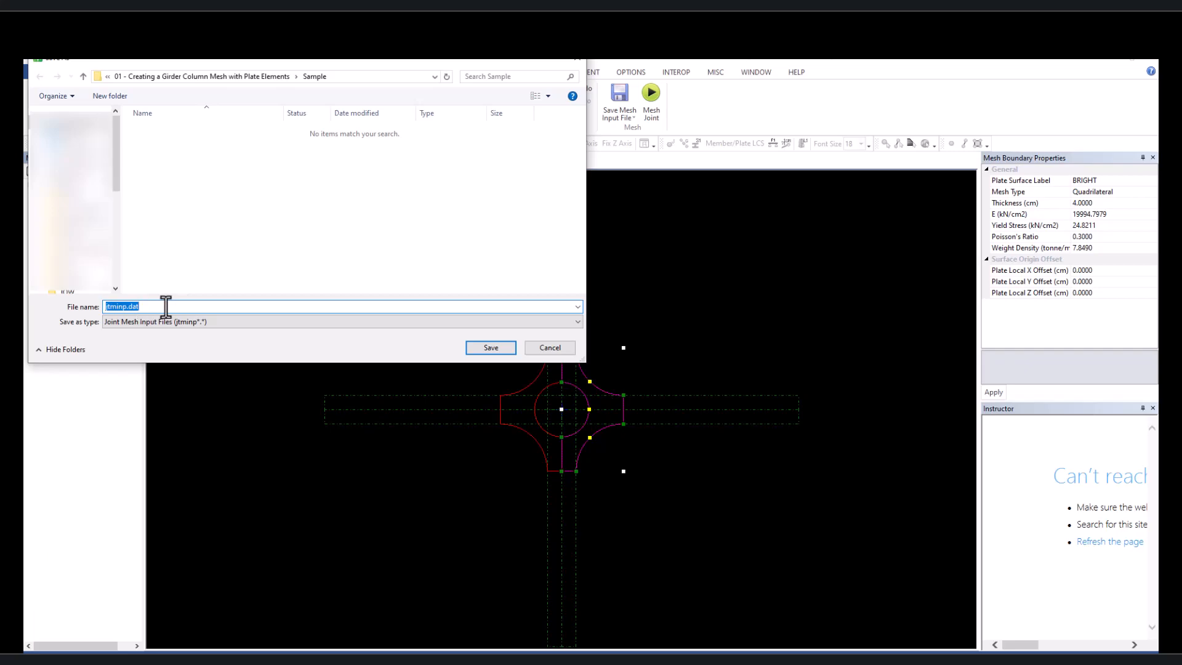
left_click(491, 348)
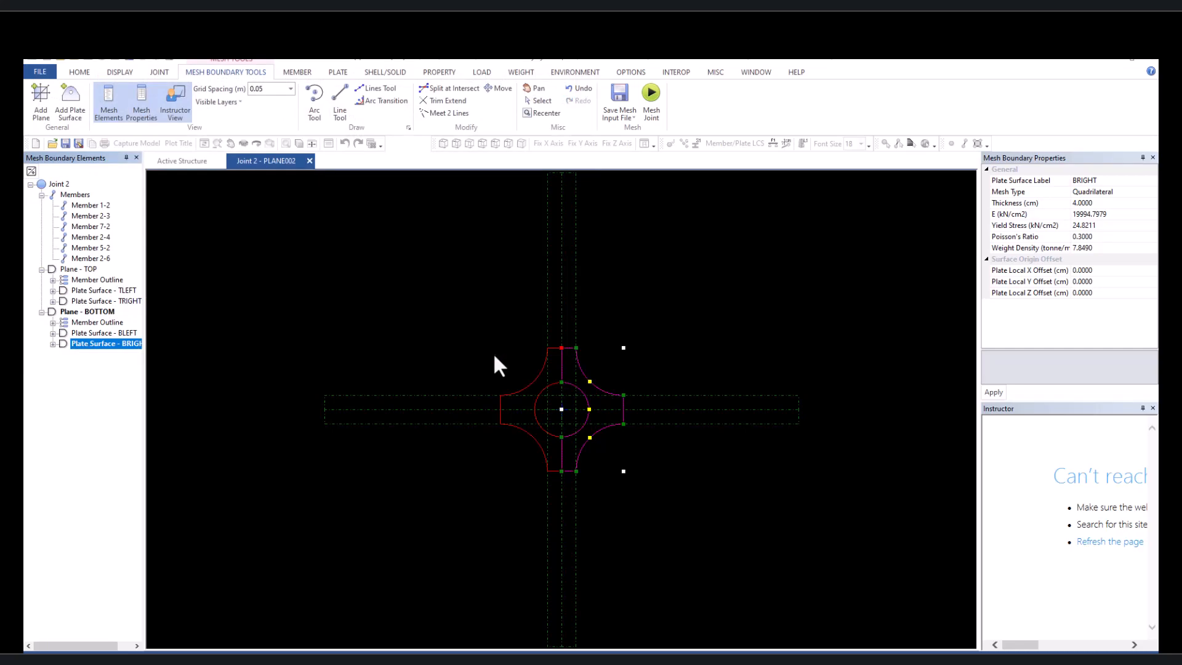
Step: Switch to the SACS file launcher and open jtminp.dat with Datagen in a maximized window
left_click(431, 660)
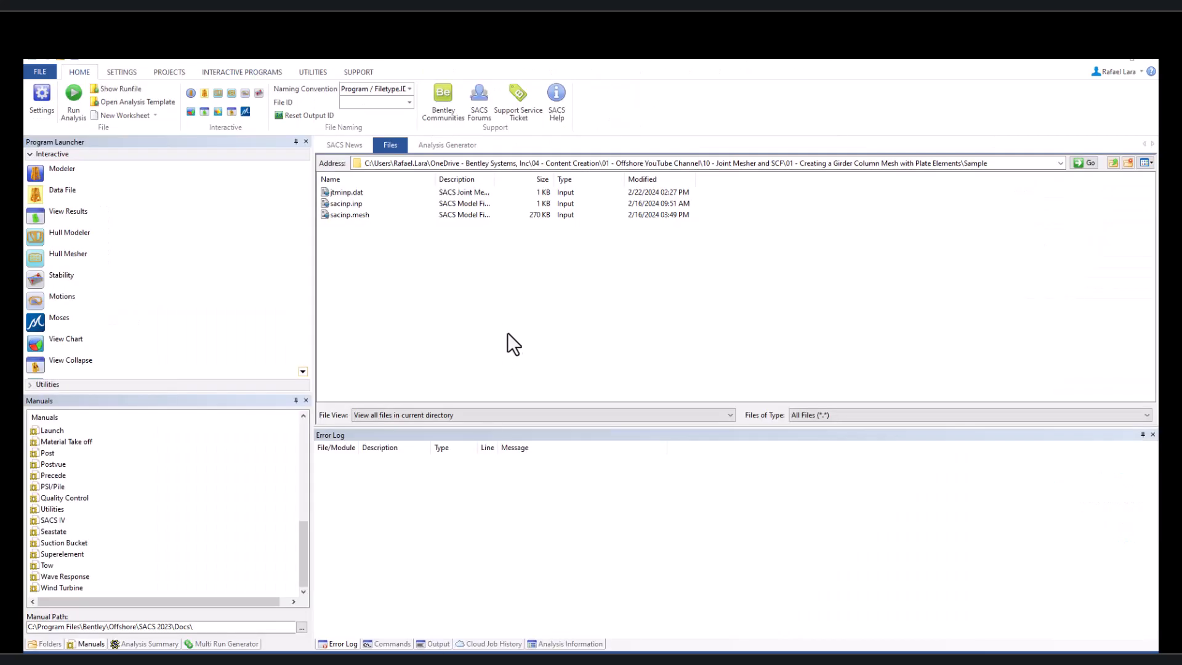
left_click(348, 193)
right_click(347, 193)
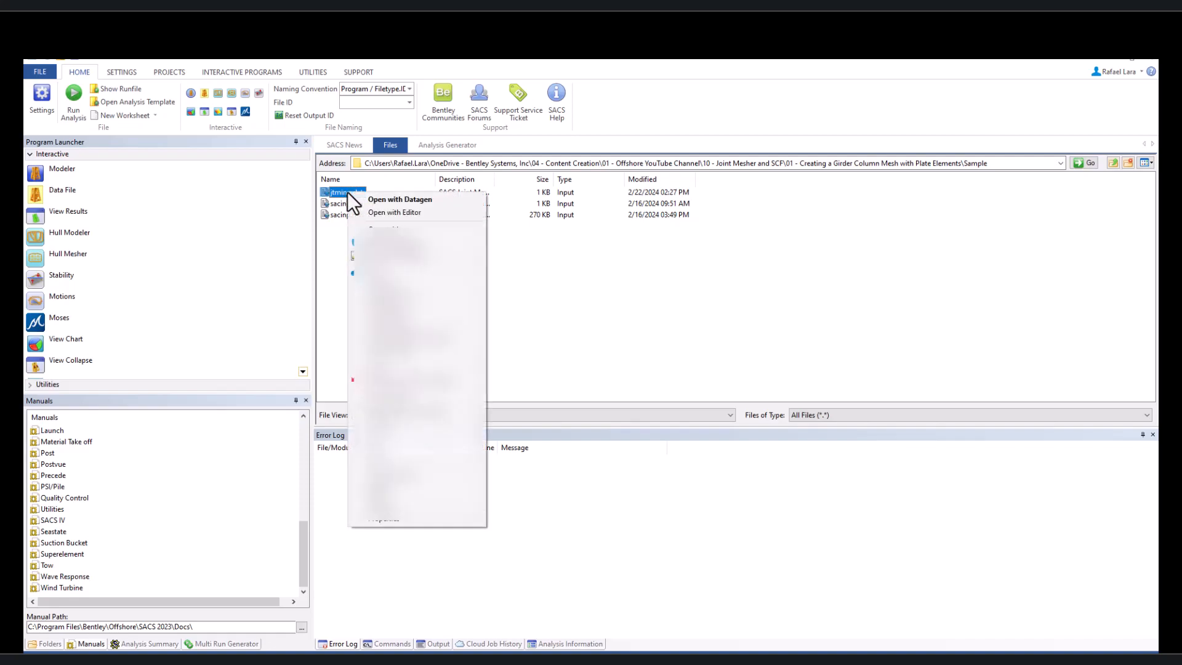
left_click(400, 200)
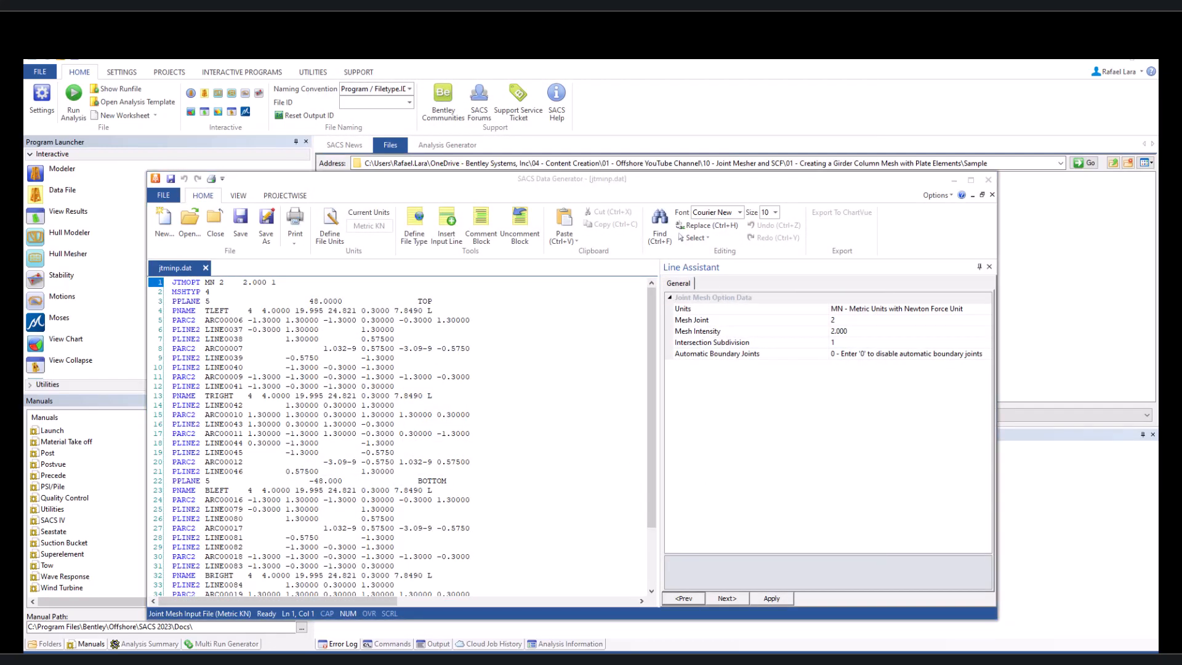
double_click(499, 180)
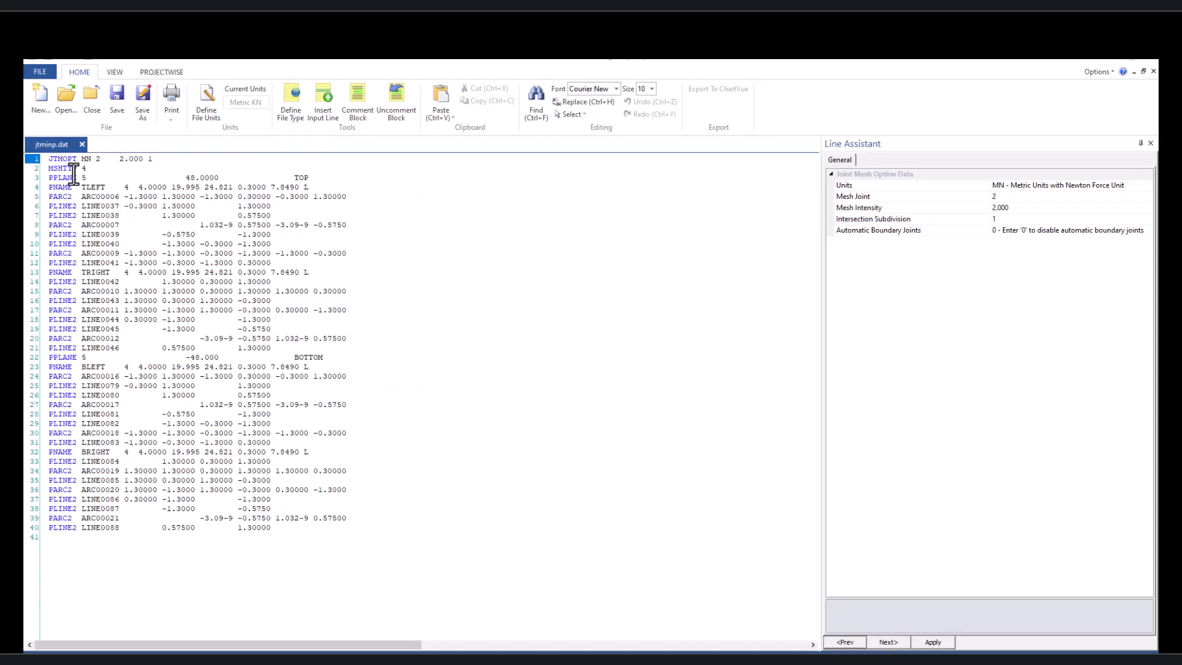
Step: Examine the mesh type options and the TLEFT, TRIGHT and BLEFT plate surface lines, keeping Quadrilateral Plates, and close the input file
left_click(58, 169)
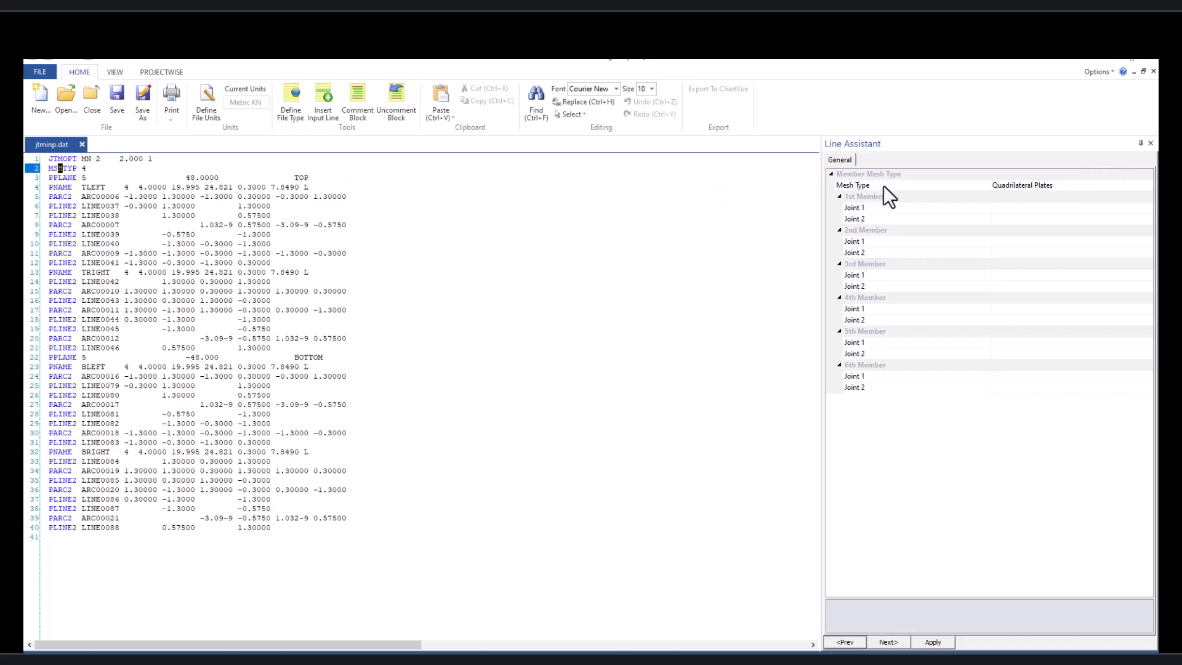
left_click(1110, 187)
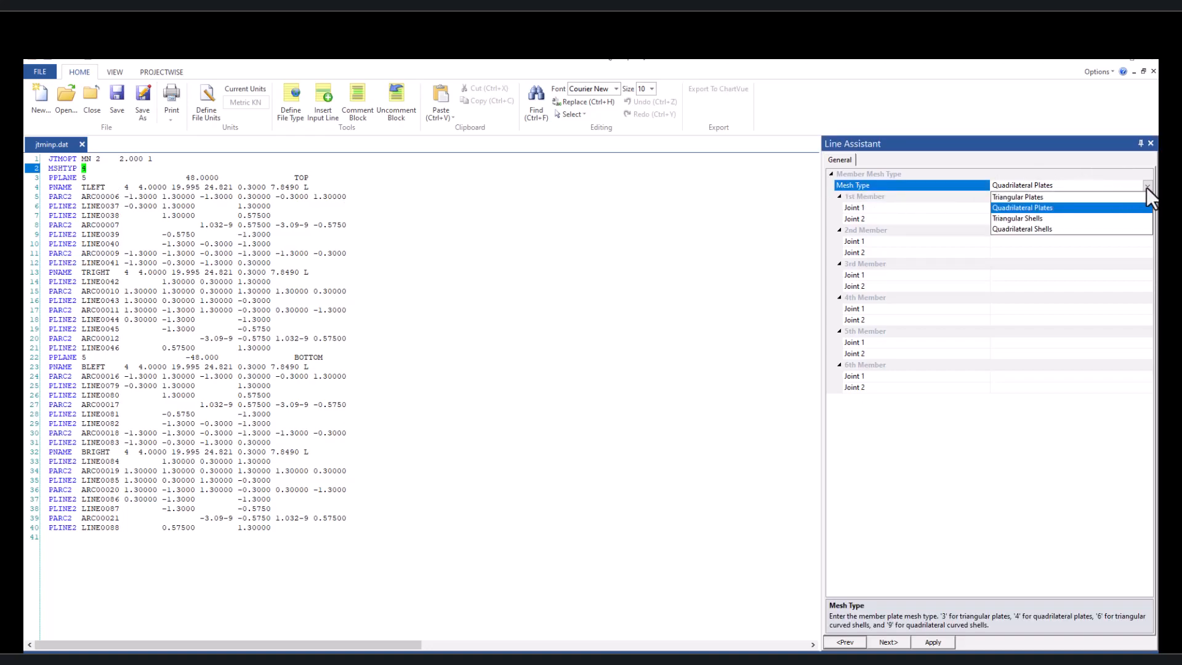
left_click(1052, 210)
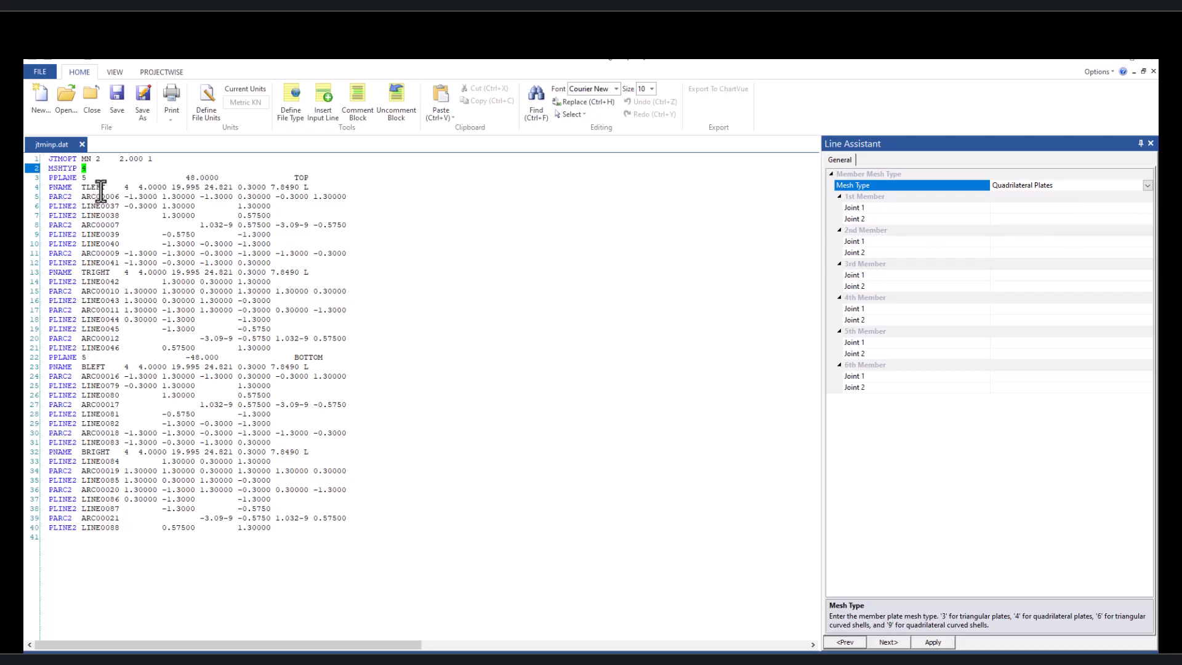
left_click(67, 188)
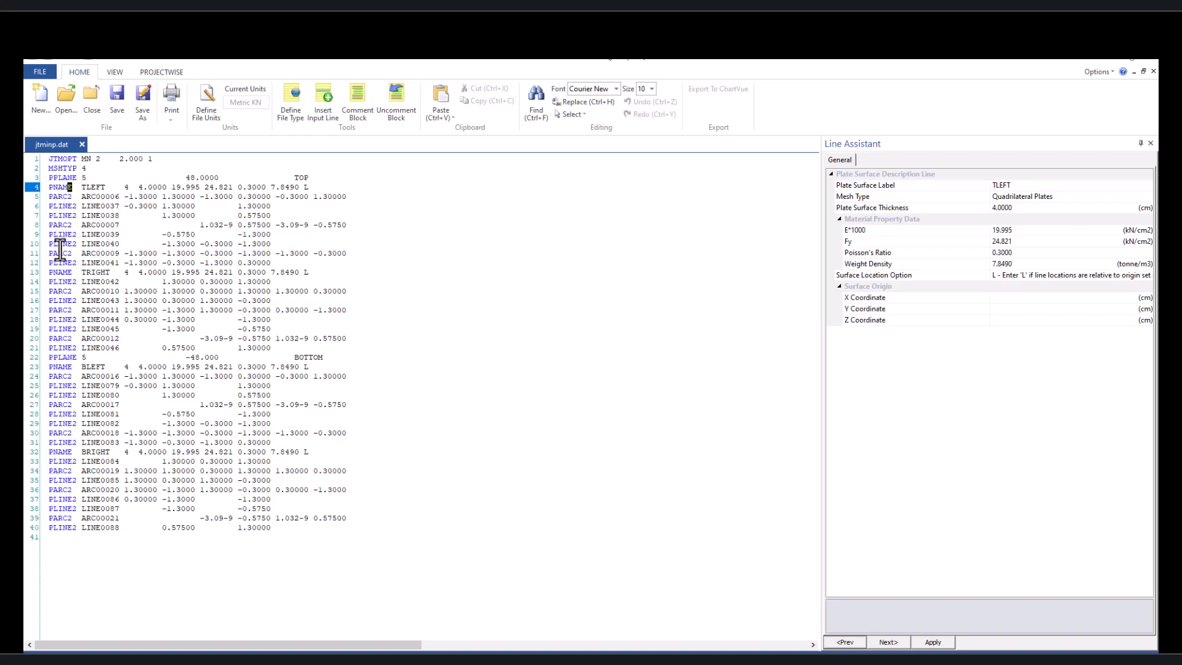
left_click(57, 273)
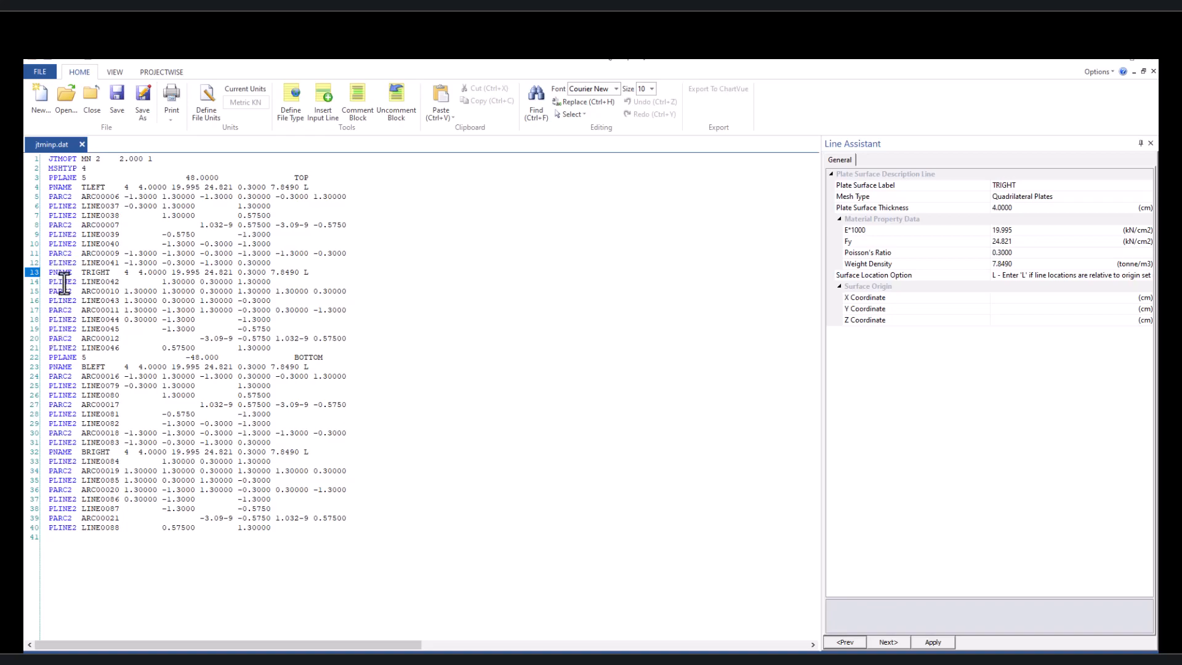
left_click(60, 367)
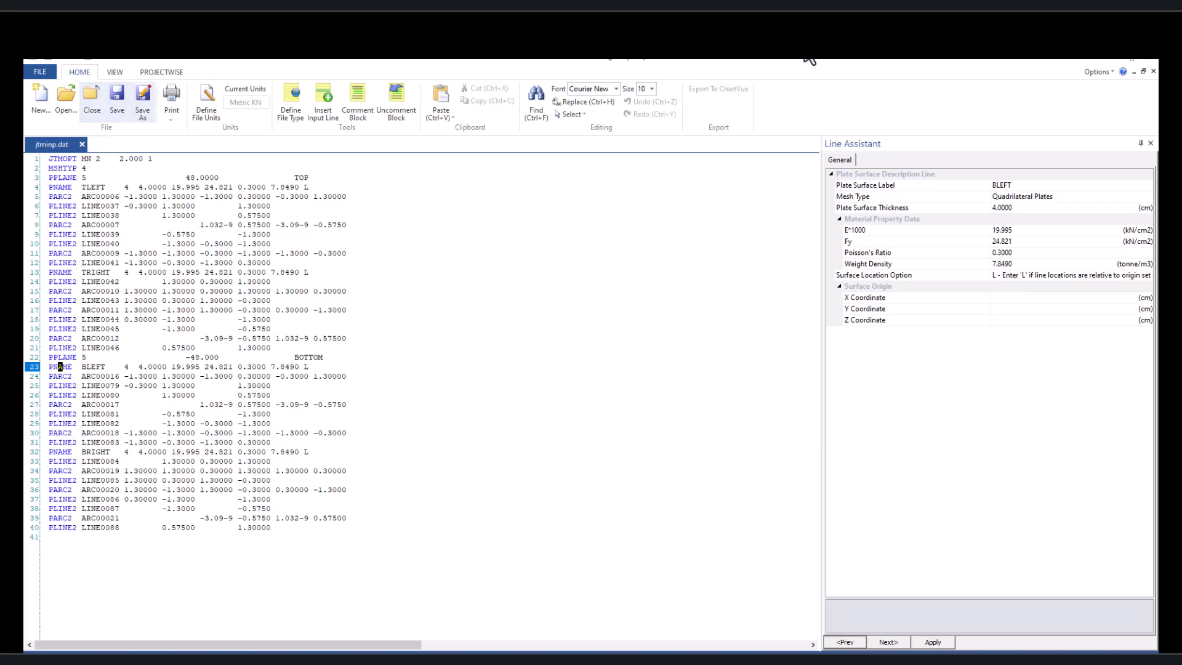
left_click(1153, 72)
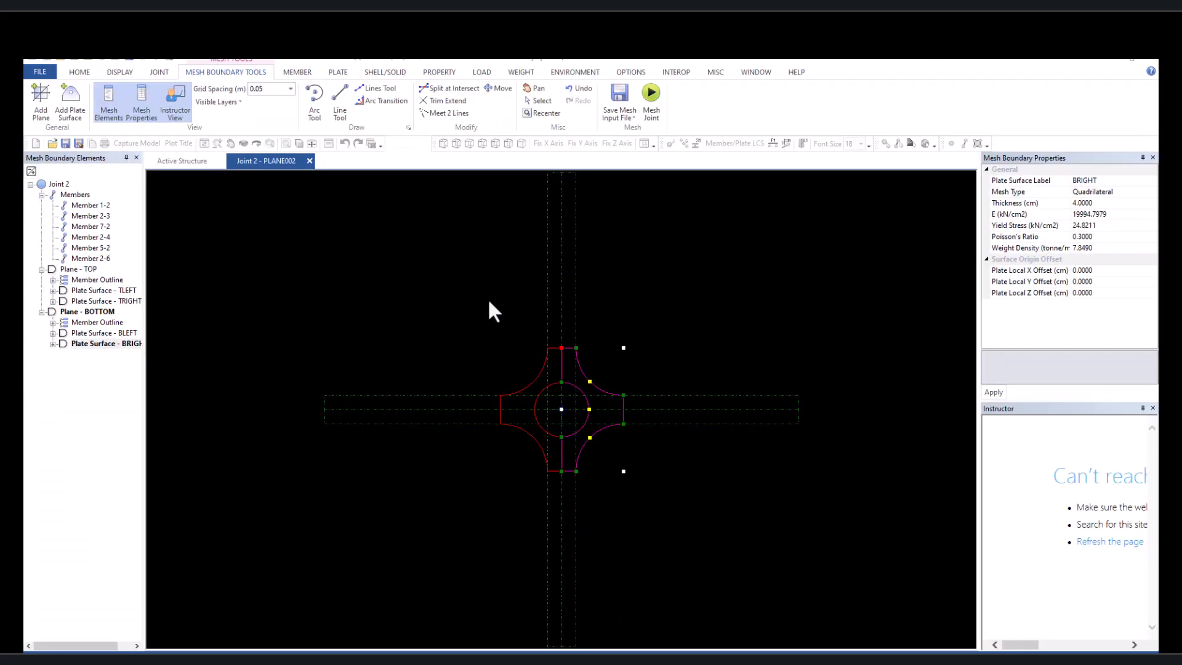
Step: Close the Joint 2 boundary view and reopen it through the Joint Mesher with joint 2 and the saved mesh input file
left_click(490, 301)
left_click(309, 161)
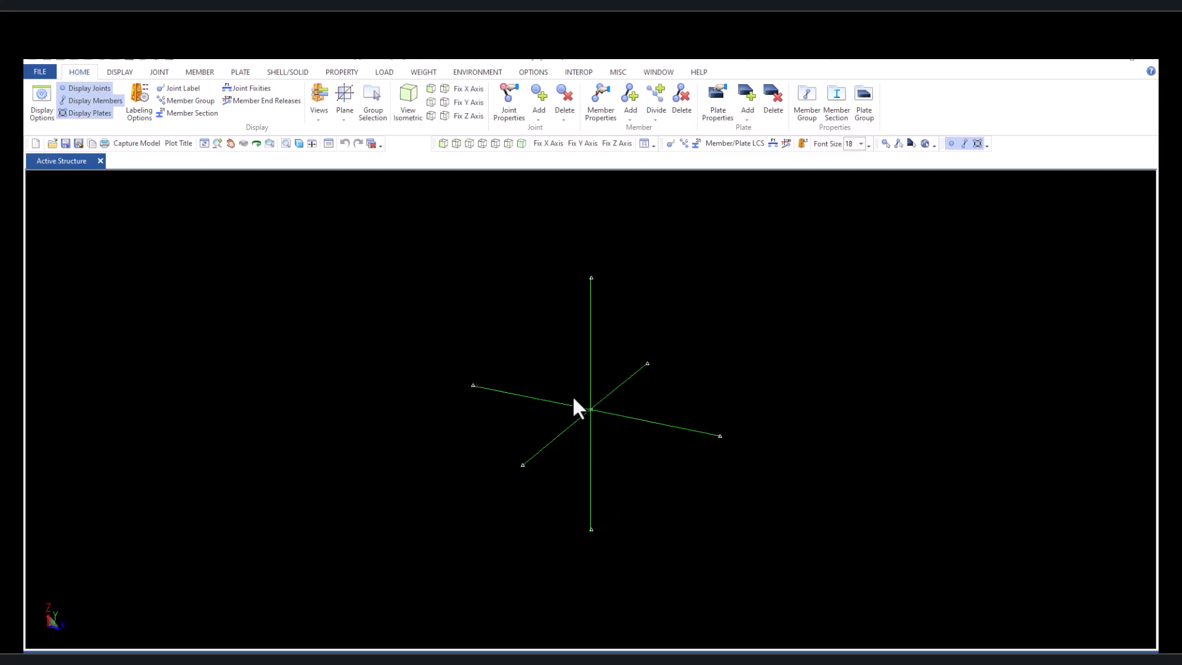
left_click(159, 72)
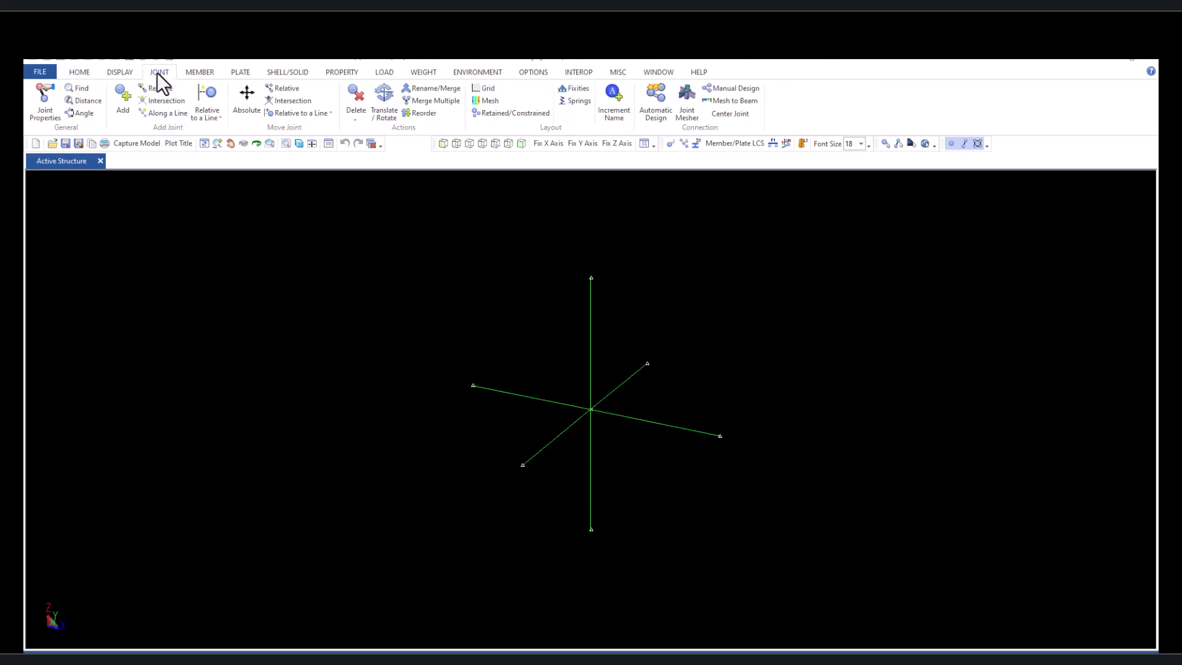
left_click(688, 111)
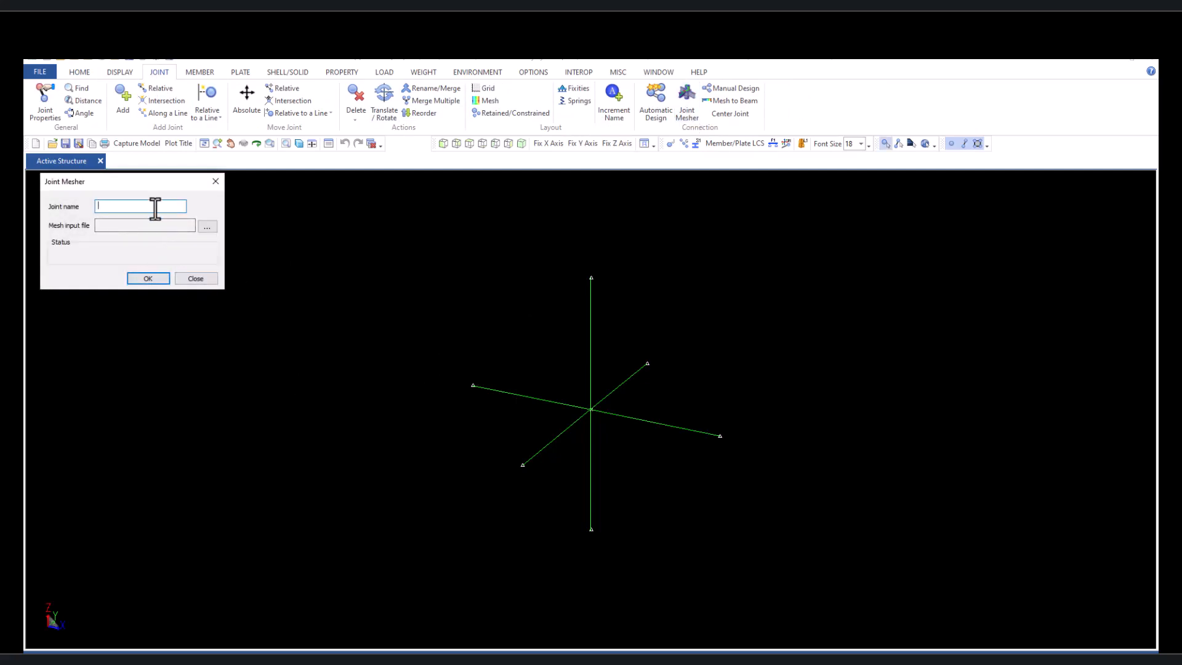
left_click(209, 227)
left_click(182, 273)
left_click(506, 490)
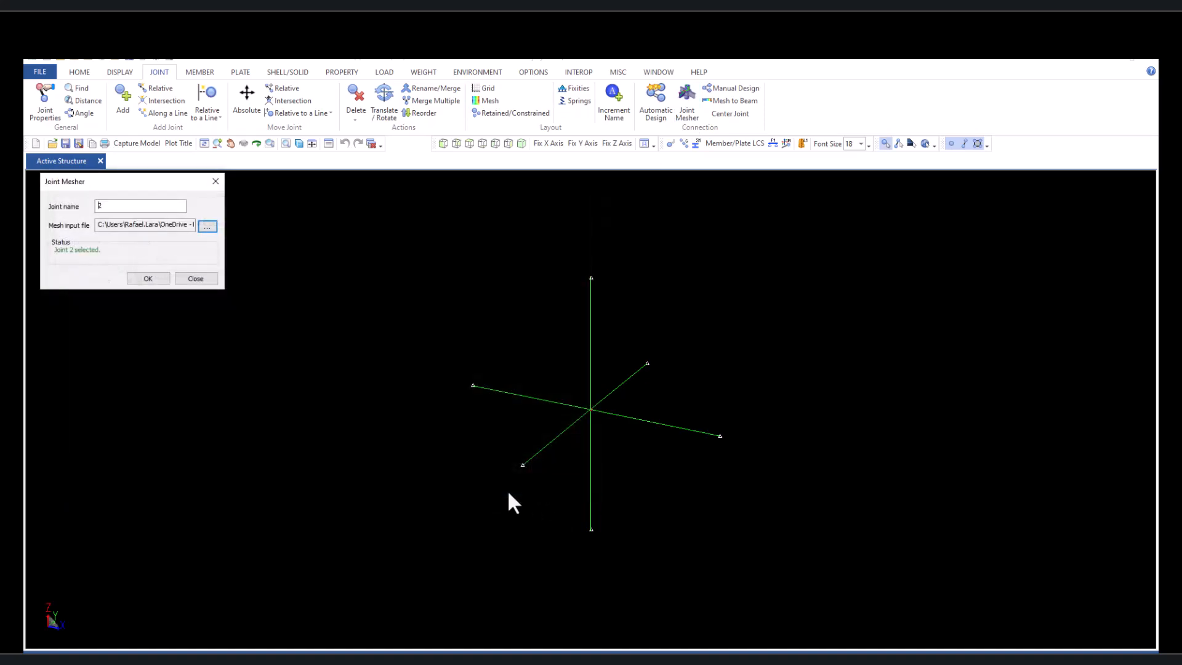
left_click(148, 279)
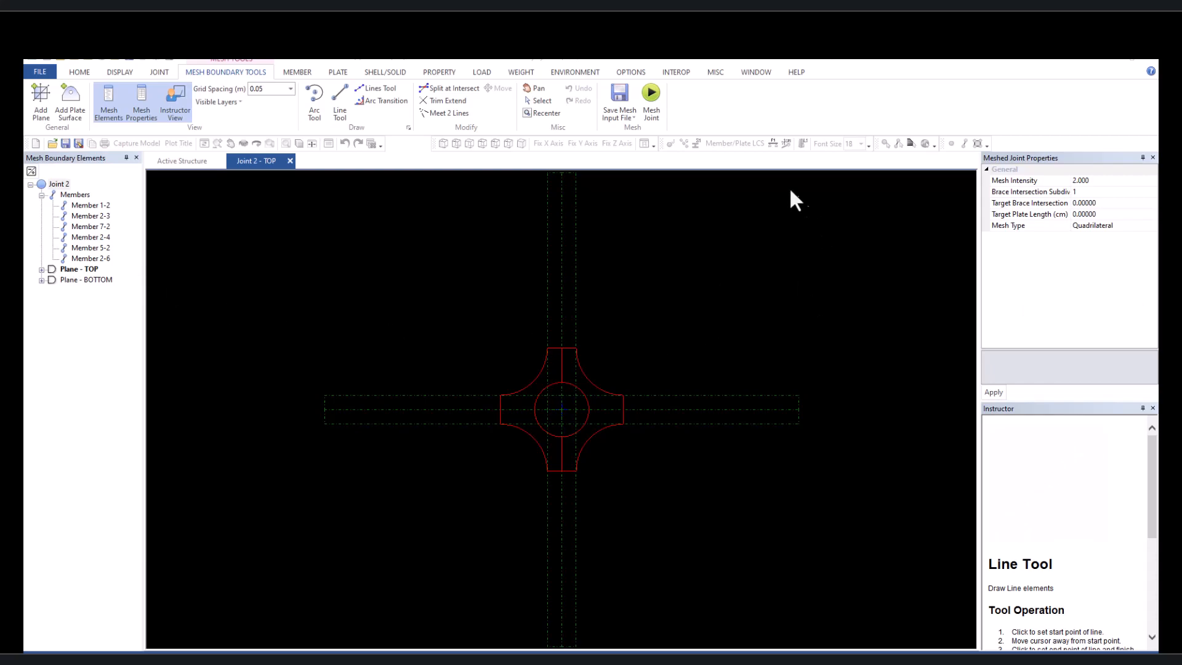
Step: Mesh joint 2, check the joint mesh listing report through to its closing status line, and close the report
left_click(655, 98)
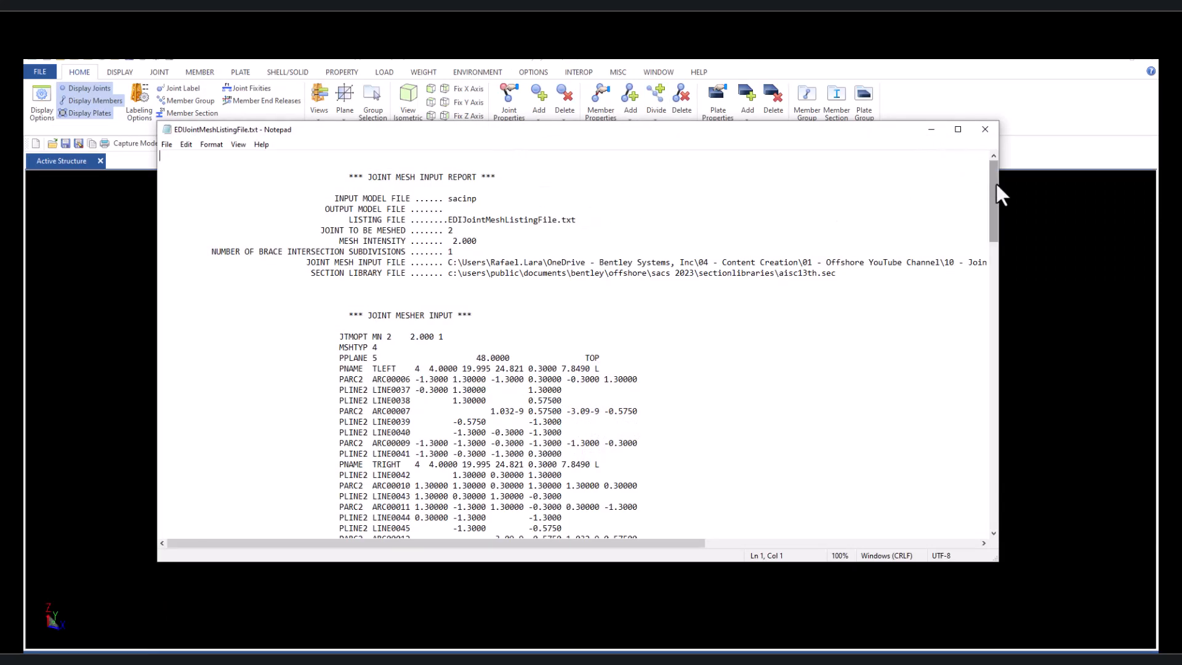
left_click_drag(990, 185, 985, 475)
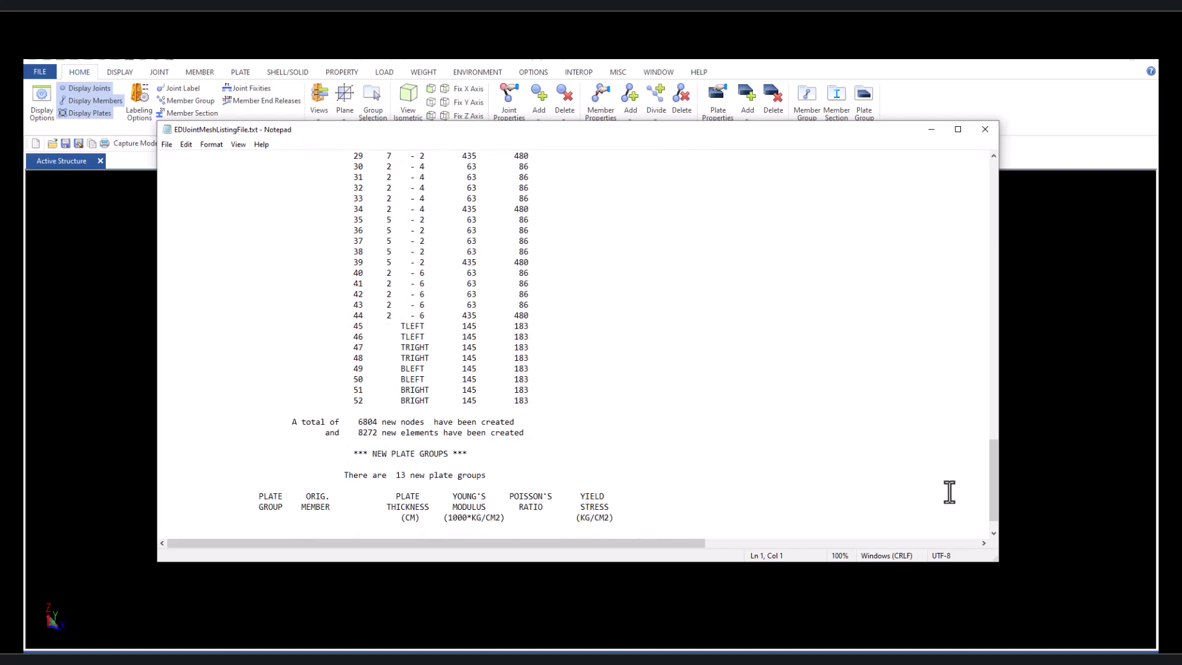
scroll(950, 491, "down", 1)
left_click_drag(294, 518, 158, 521)
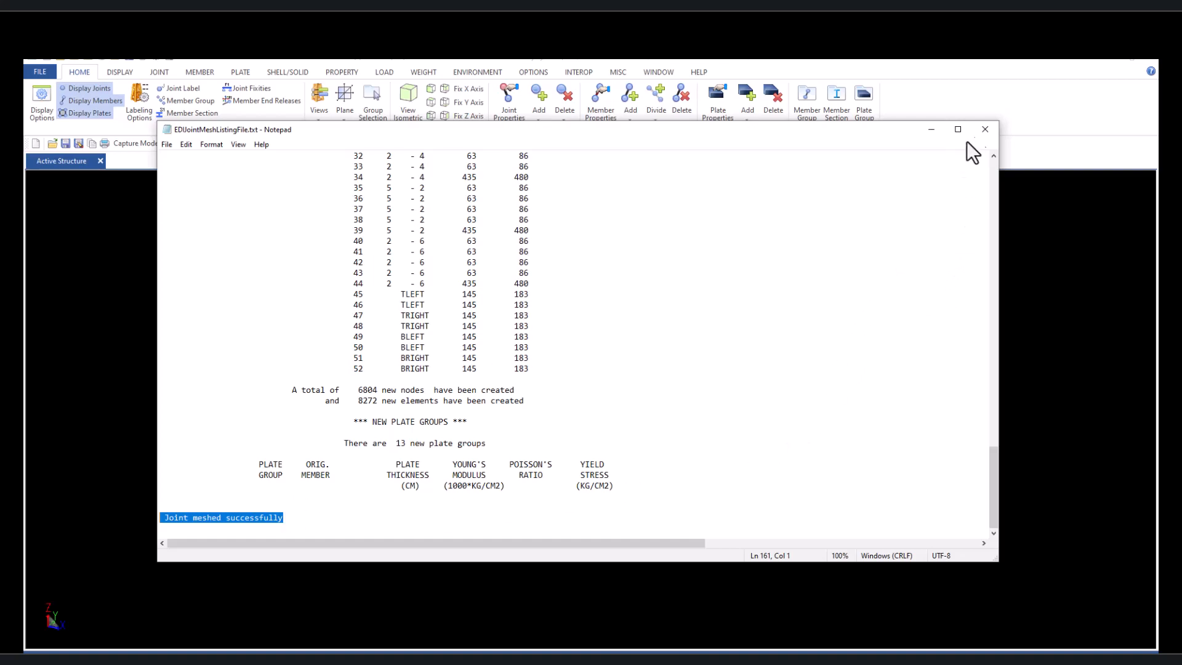
left_click(985, 131)
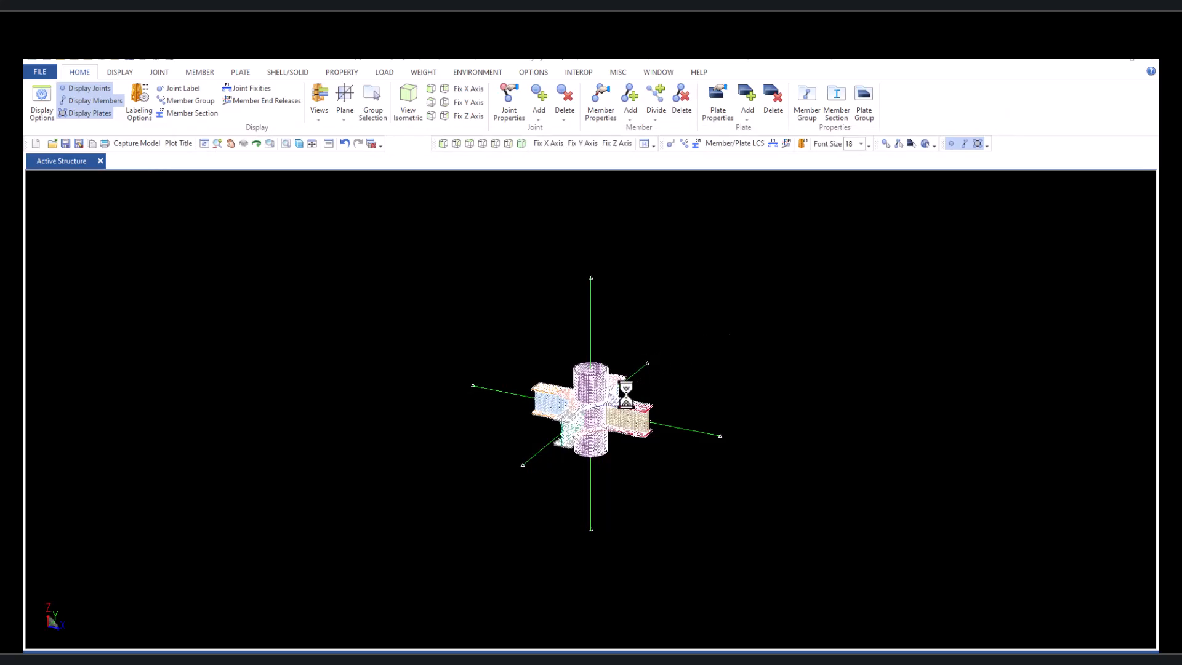
Step: Show the meshed joint with shaded solid members and plates, viewed close up around the column and girder intersection
scroll(626, 394, "up", 5)
scroll(575, 425, "up", 5)
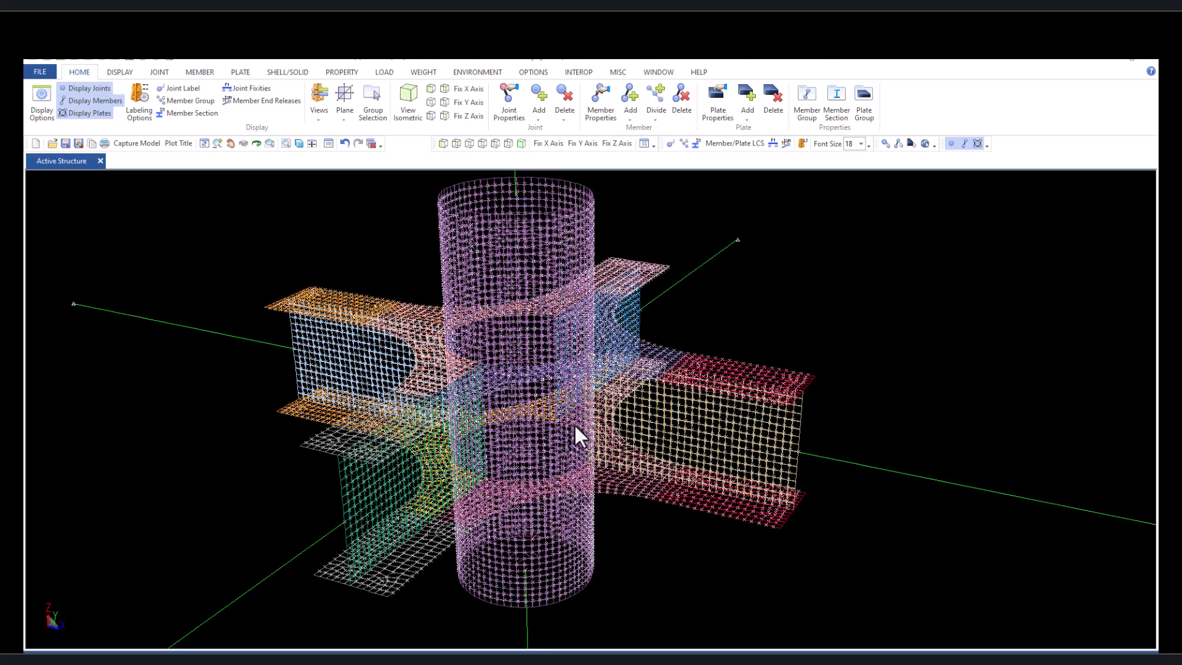
scroll(575, 428, "up", 2)
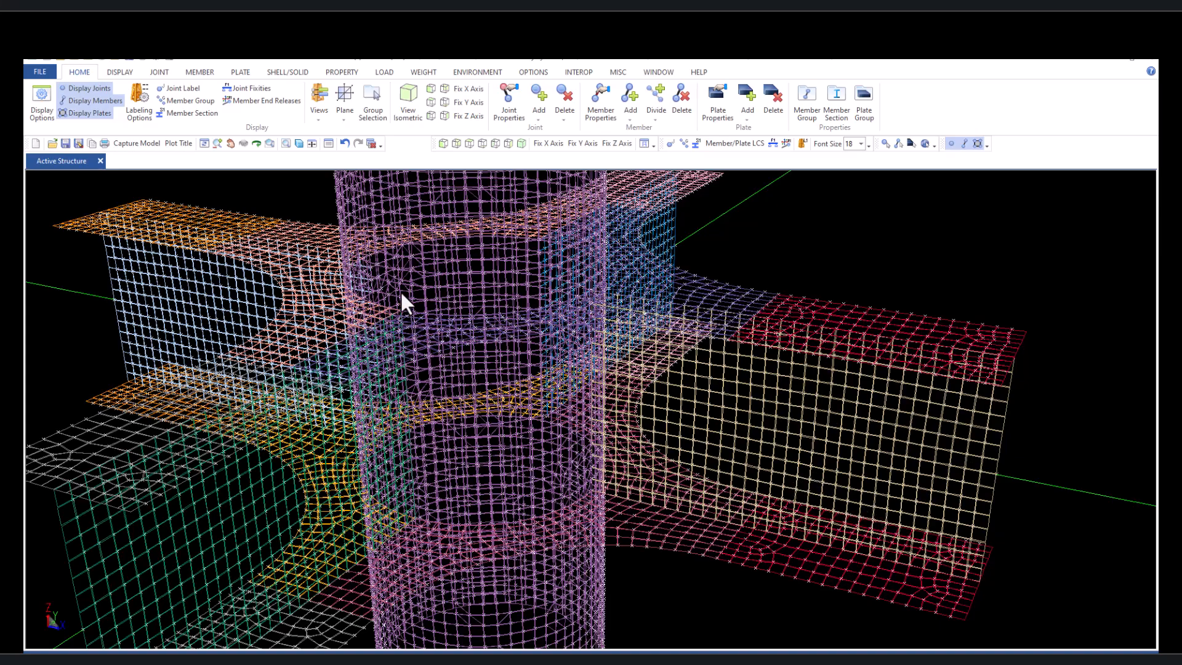
scroll(393, 242, "up", 2)
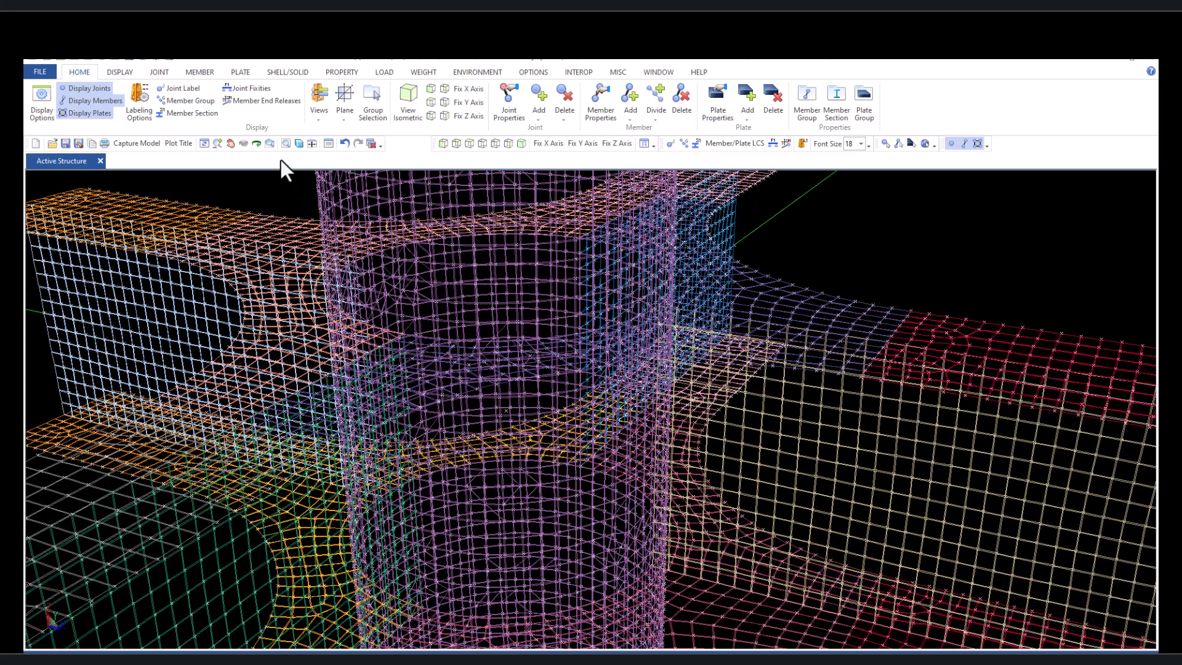
left_click(299, 143)
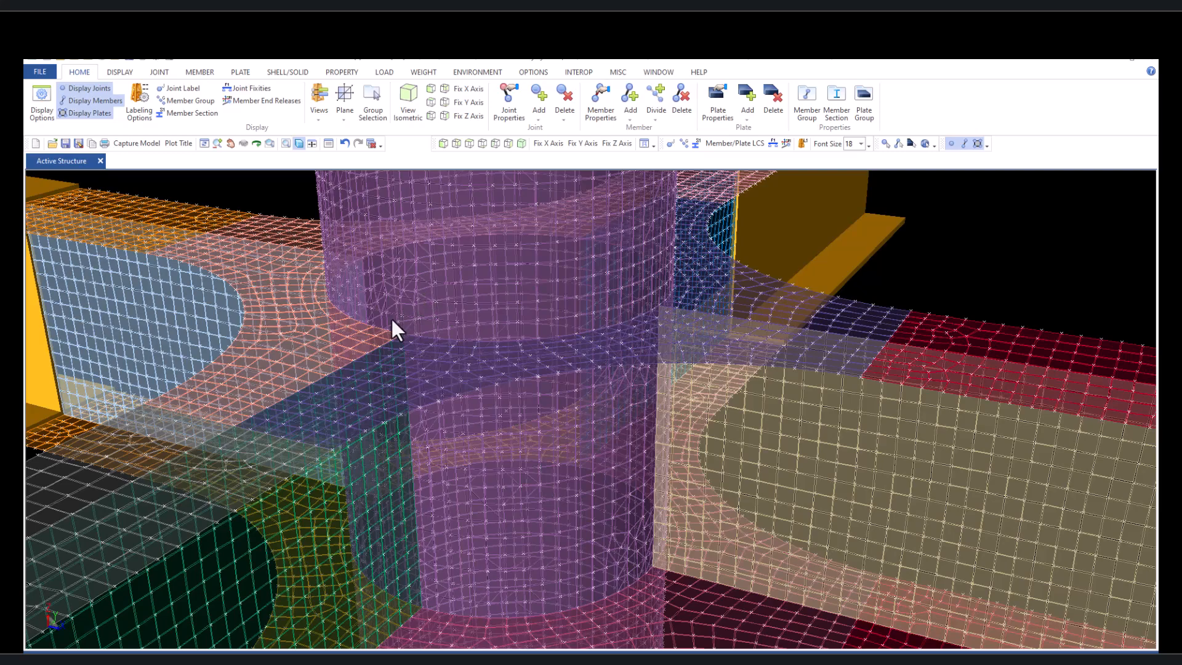
scroll(415, 333, "down", 4)
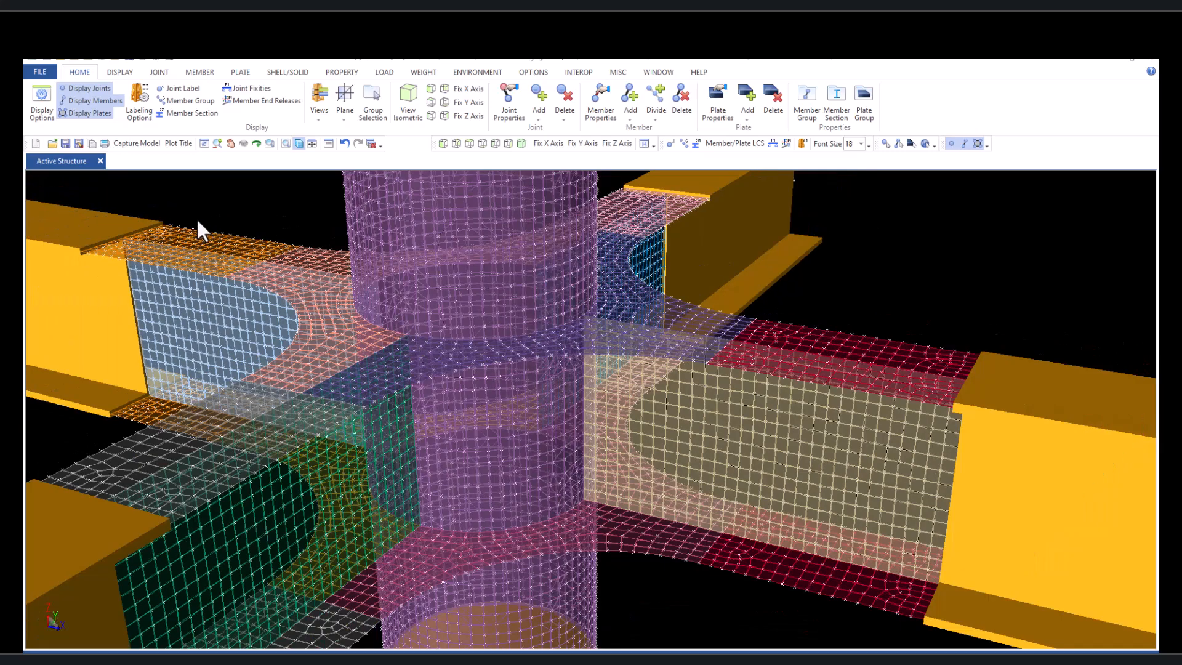
Step: Examine the plate mesh around the column in plan view with the members hidden
scroll(197, 217, "down", 2)
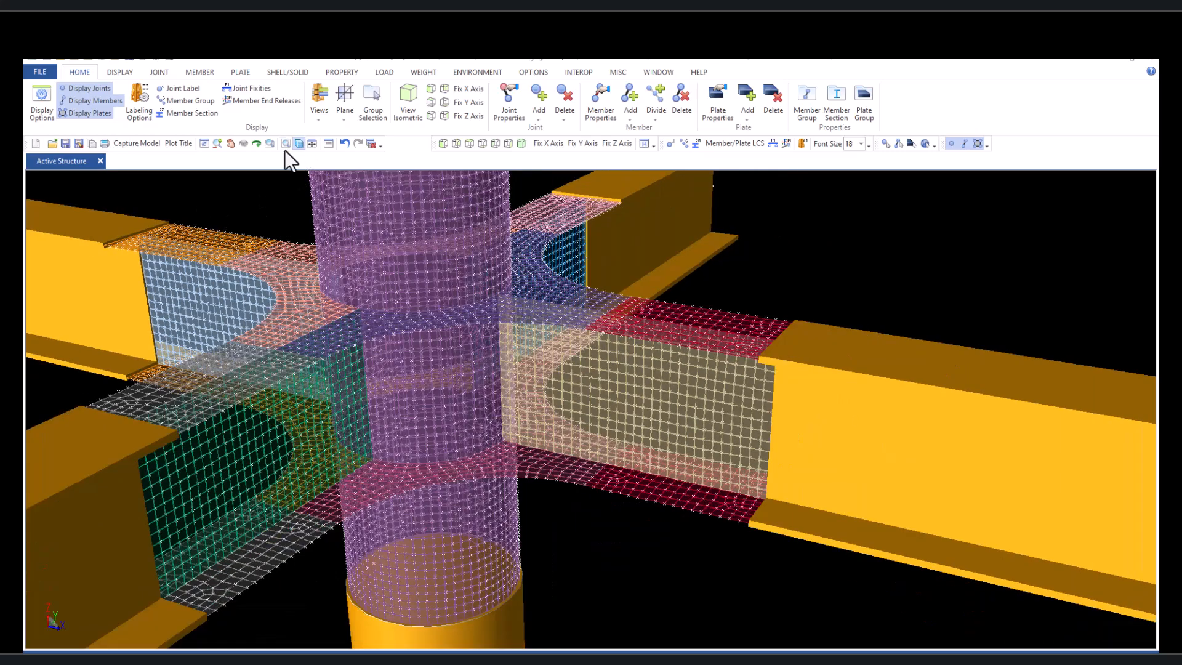
left_click(431, 102)
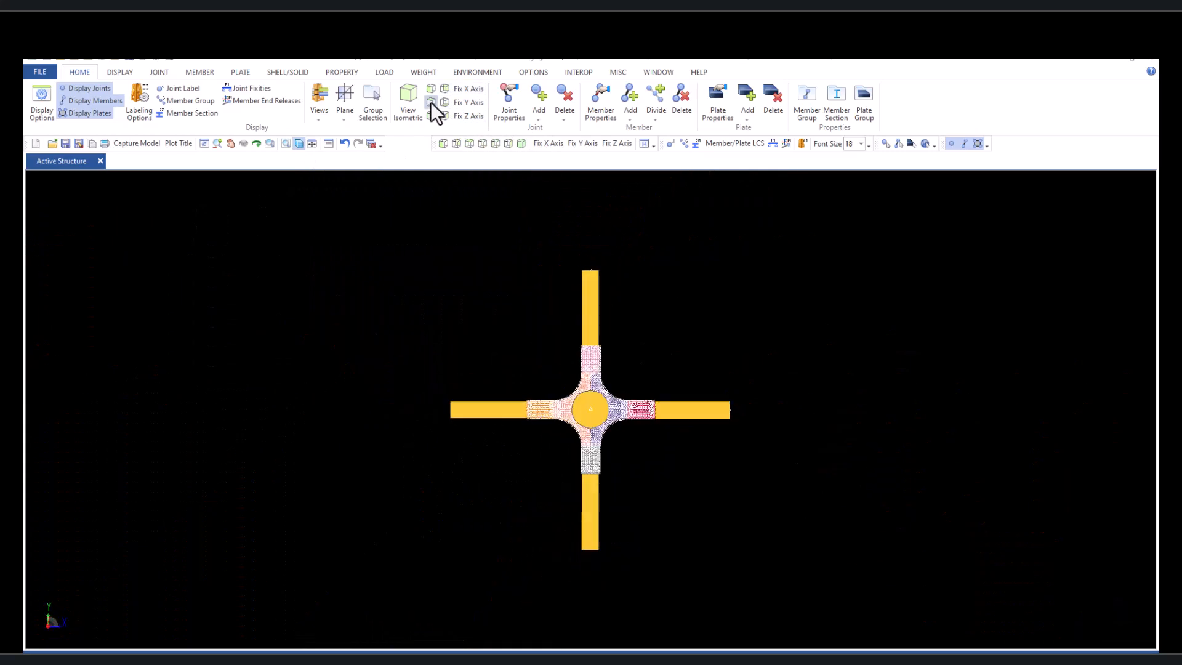
left_click(965, 142)
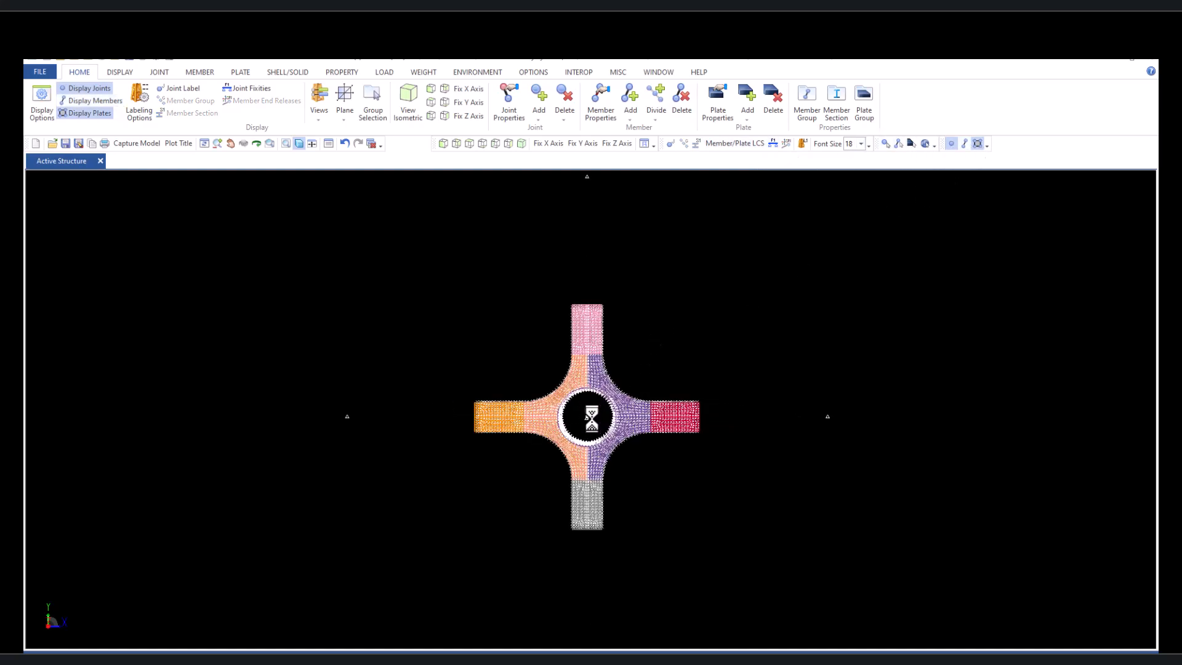
scroll(591, 419, "up", 2)
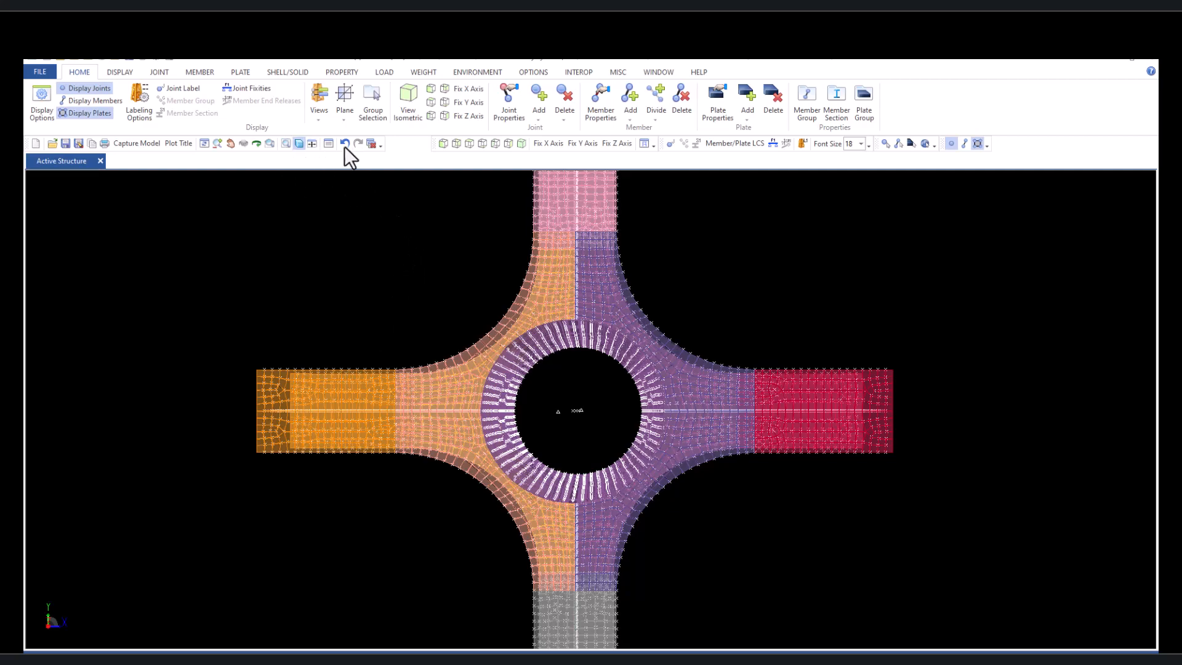
Step: Return to the isometric view and redisplay the members to inspect the meshed joint together with its column and girders
left_click(523, 143)
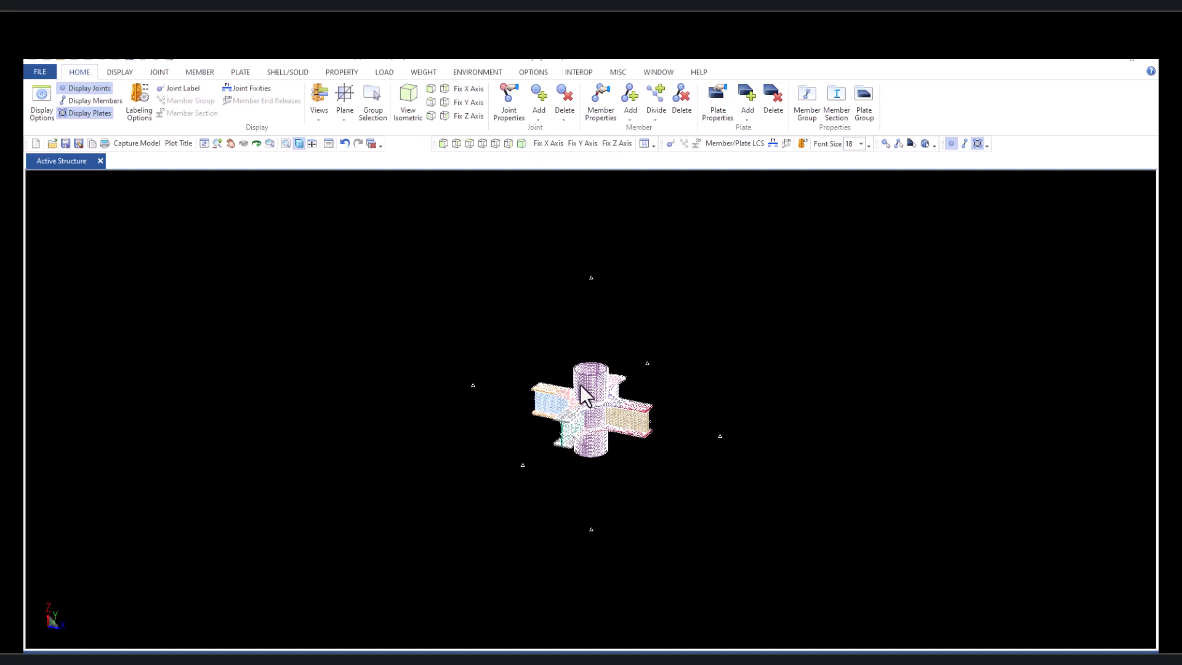
scroll(591, 409, "up", 2)
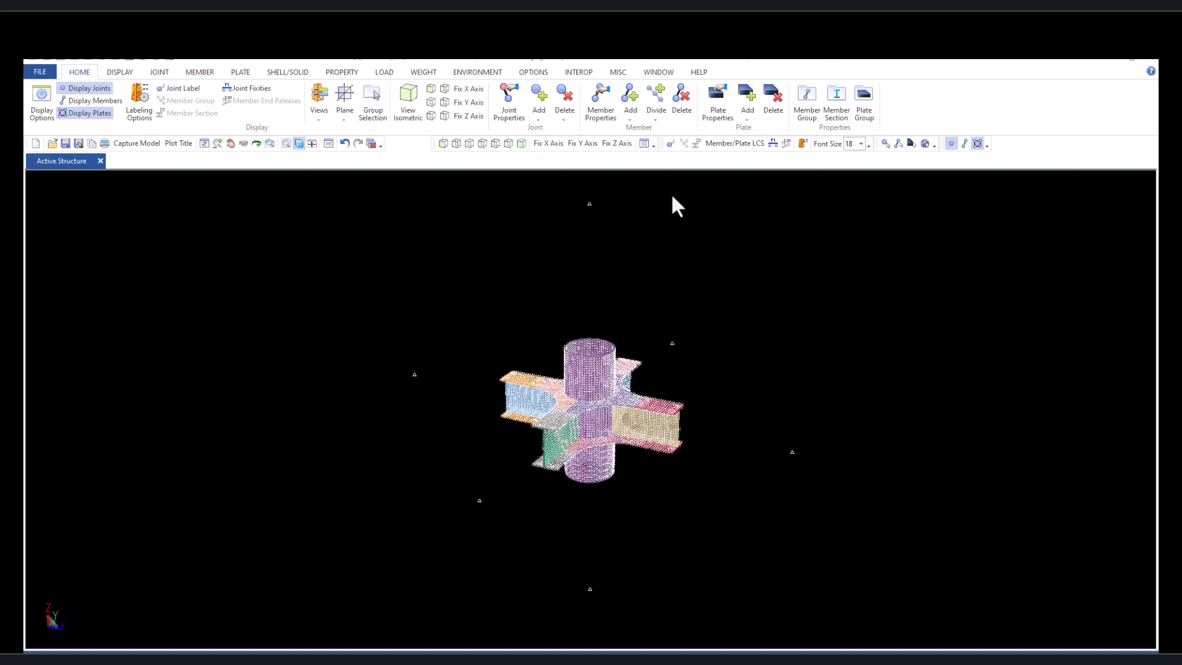
left_click(965, 144)
scroll(812, 297, "up", 3)
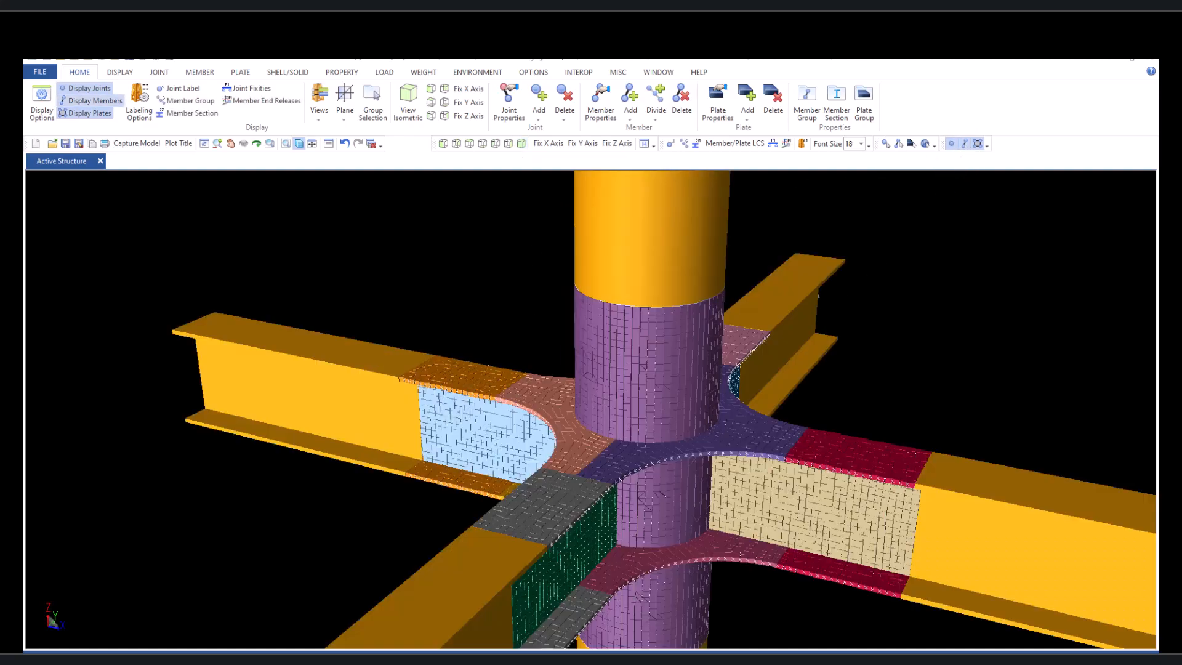